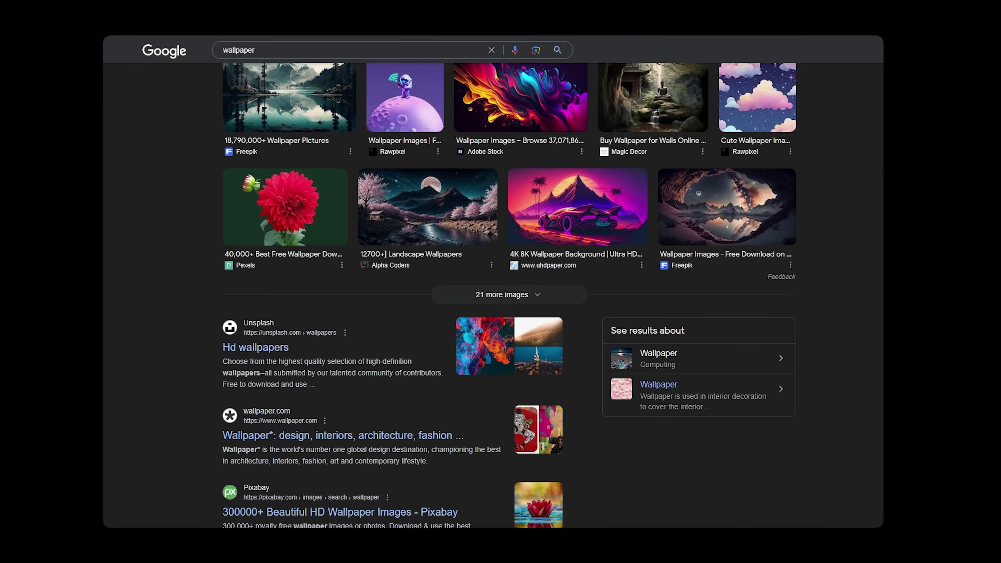
pyautogui.scroll(-1, 393, 296)
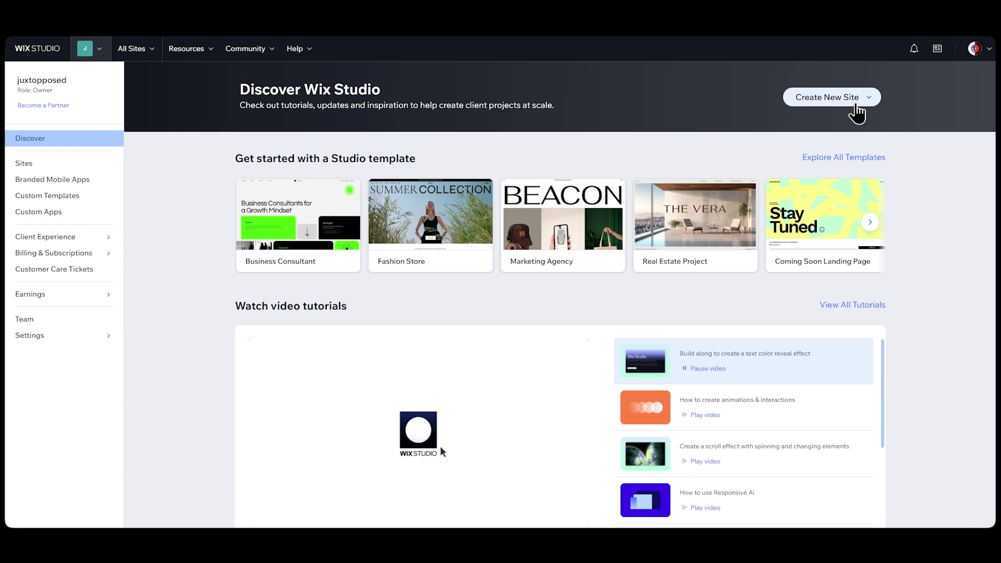
# Step: Start a new Studio blank-canvas site and delete its Home menu and header
pyautogui.click(854, 104)
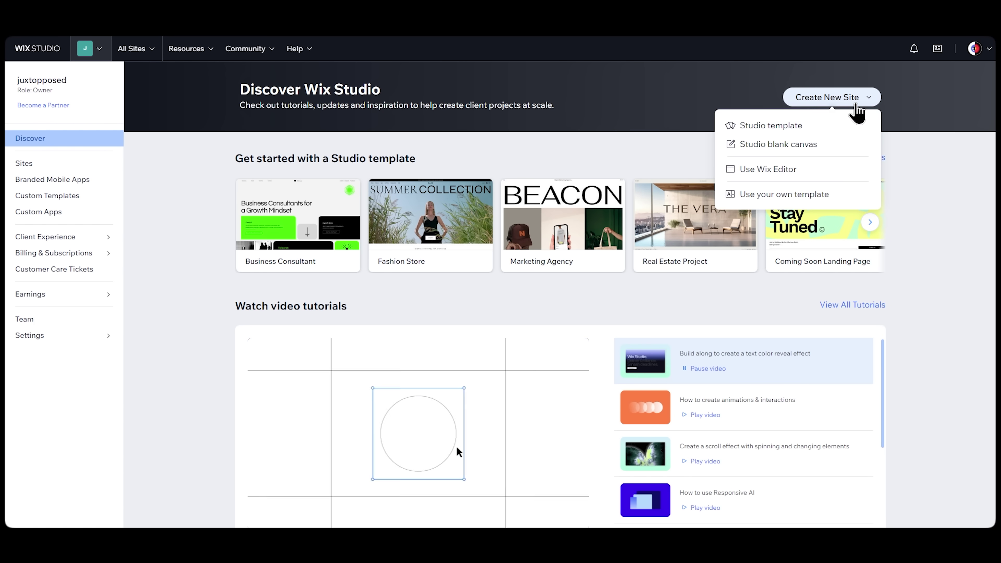
pyautogui.click(862, 144)
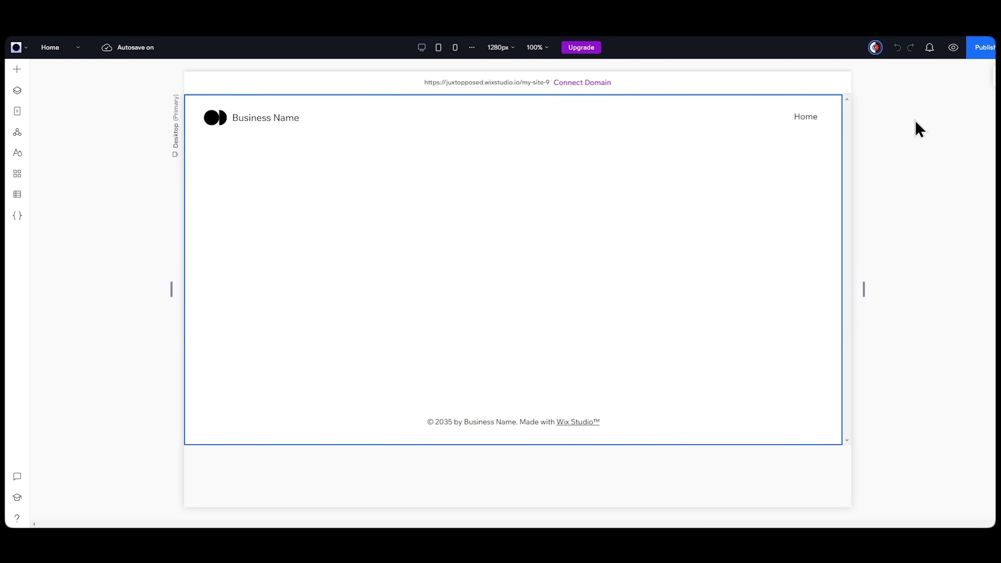
pyautogui.rightClick(644, 112)
pyautogui.click(688, 290)
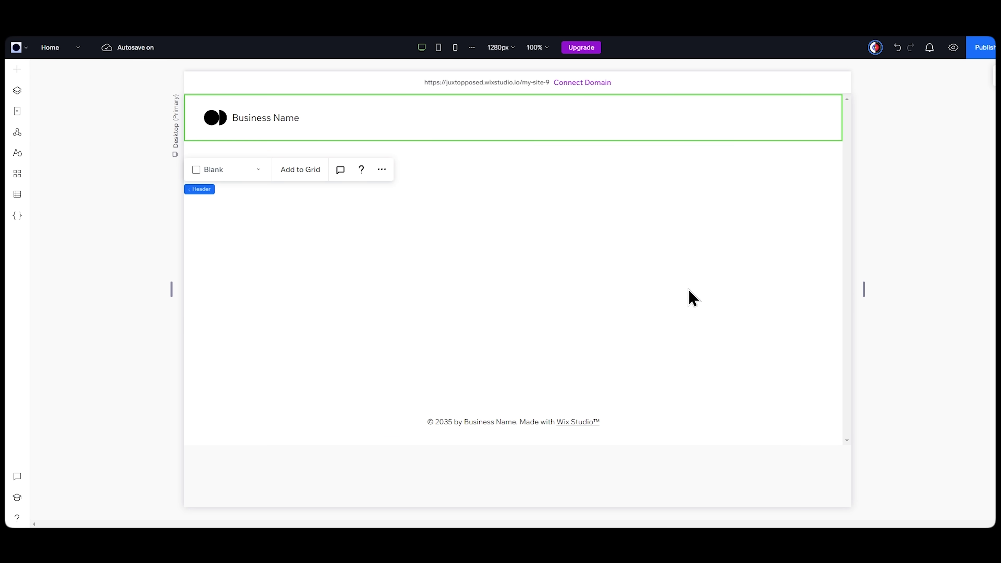
pyautogui.rightClick(416, 115)
pyautogui.click(507, 297)
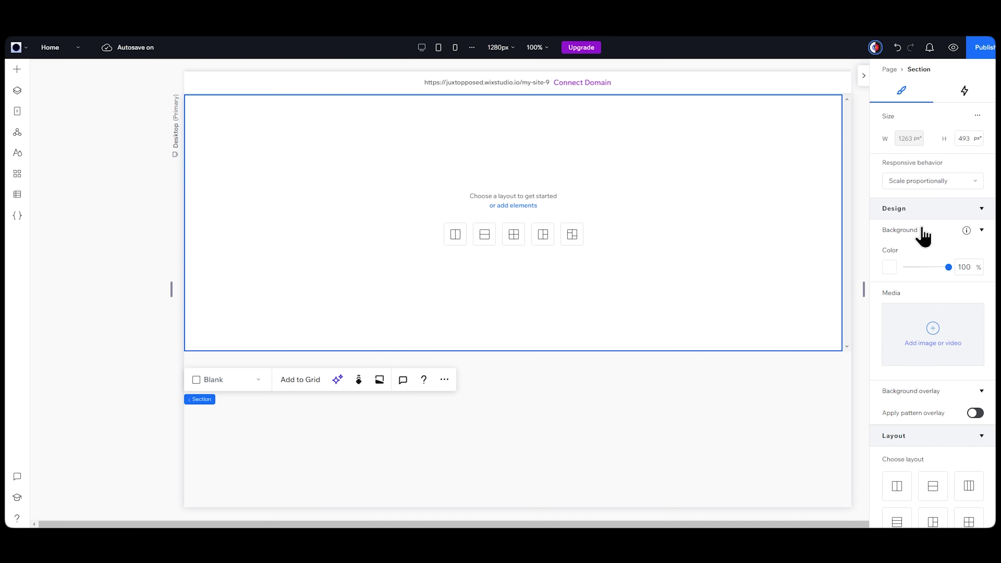
# Step: Set the first section's background colour to black
pyautogui.click(889, 269)
pyautogui.click(983, 365)
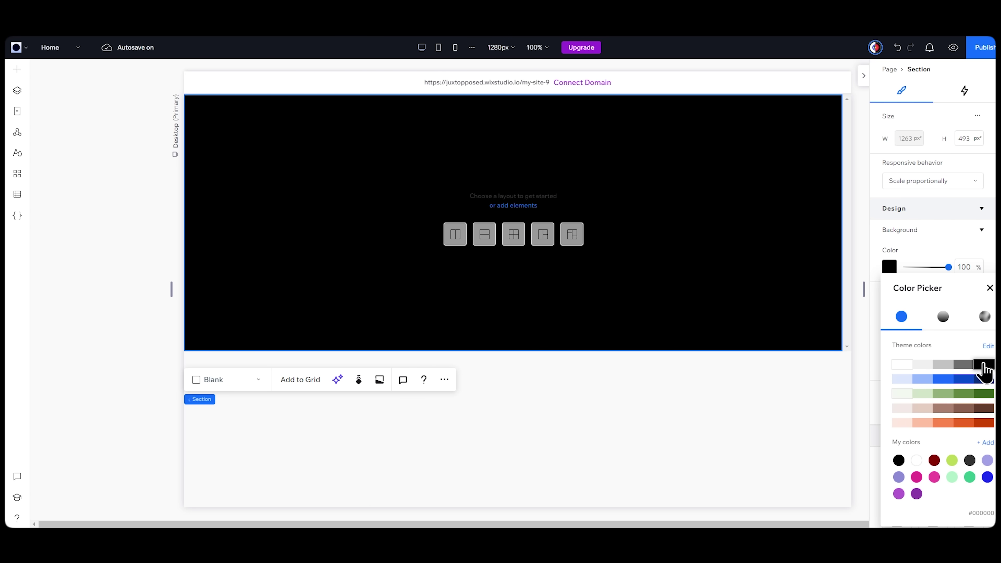
pyautogui.click(990, 288)
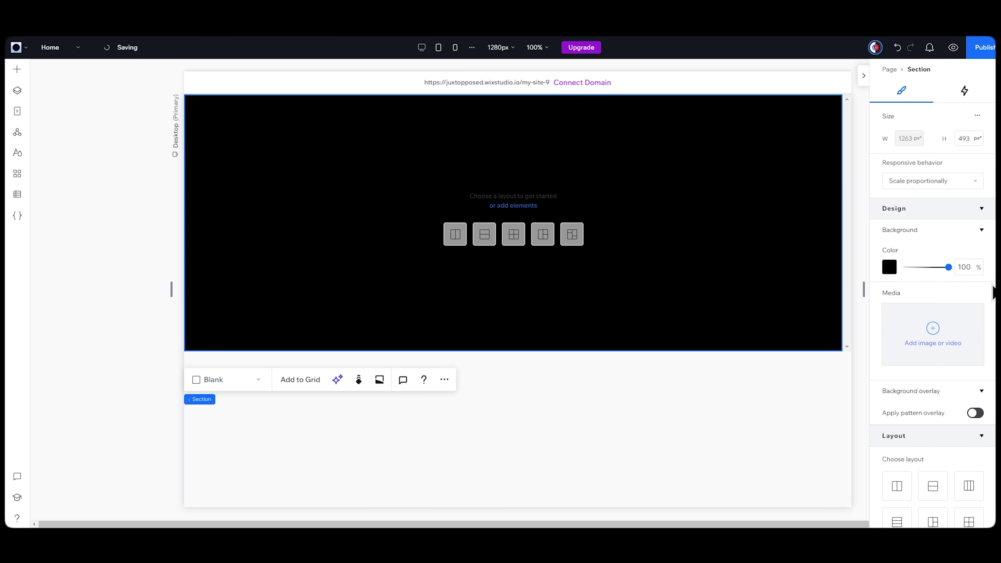
# Step: Add an image showing cat logo2.png and size it to 50 × 50 px
pyautogui.click(14, 70)
pyautogui.click(148, 134)
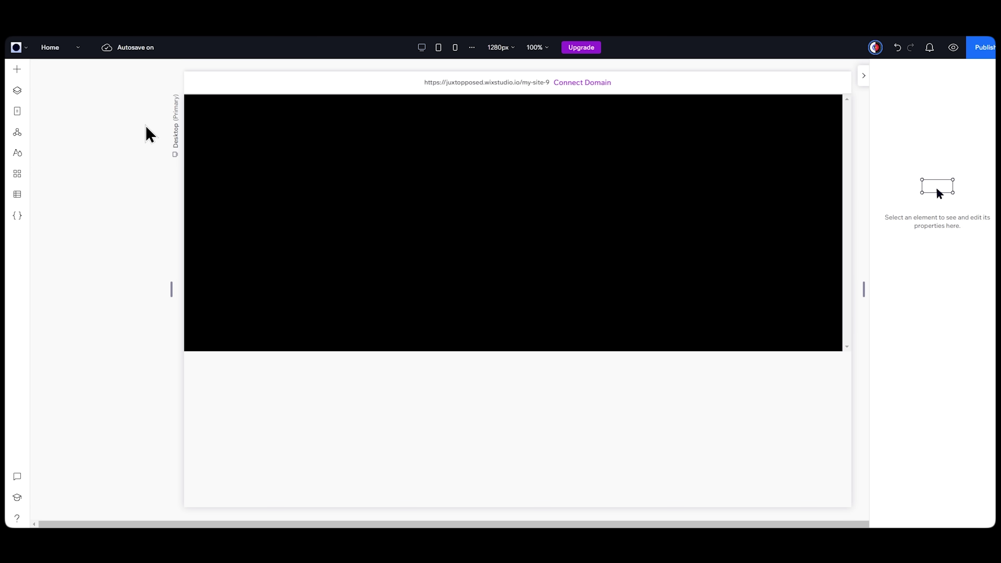
pyautogui.click(457, 147)
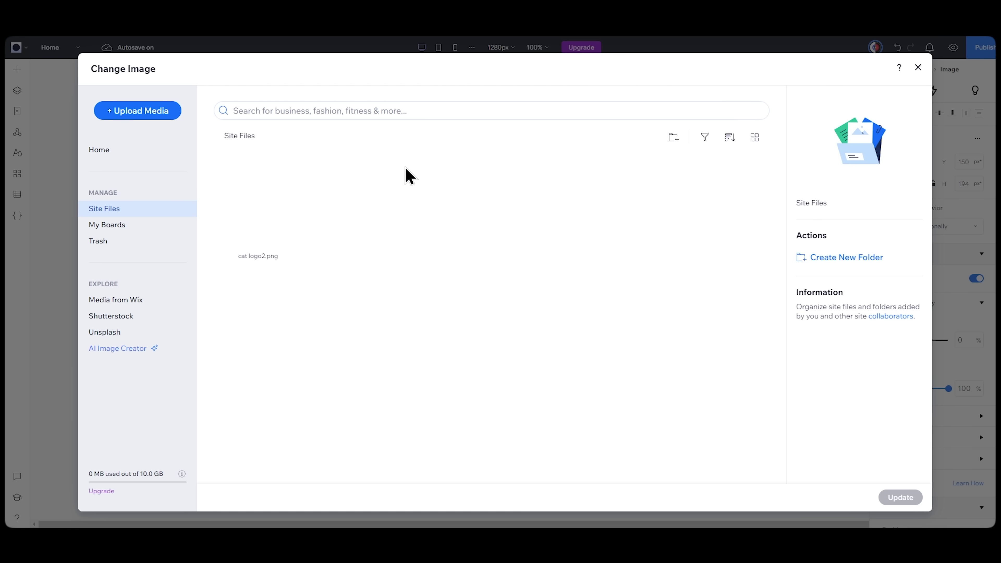
pyautogui.click(268, 221)
pyautogui.click(899, 497)
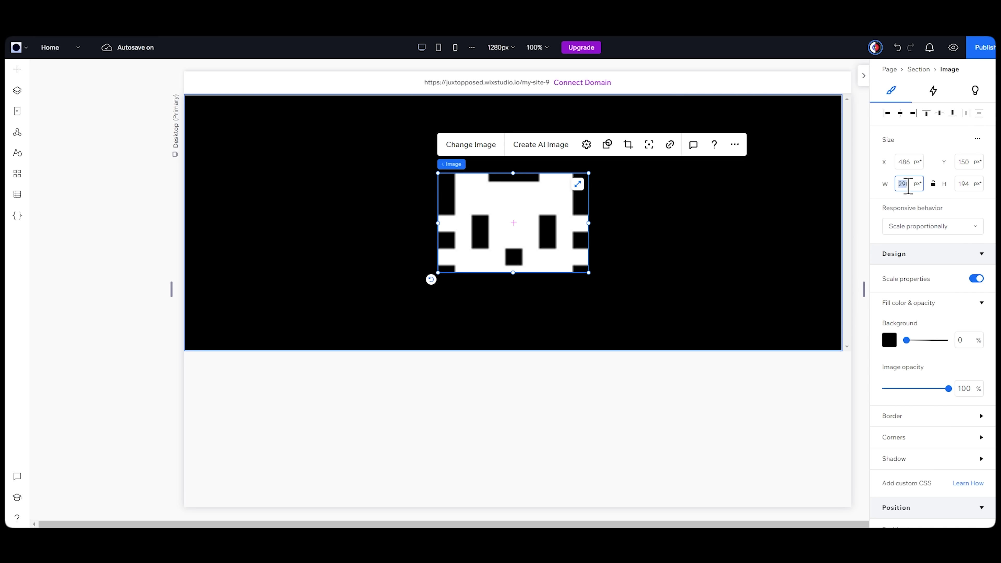
pyautogui.write('50')
pyautogui.click(971, 186)
pyautogui.write('50')
pyautogui.press('Return')
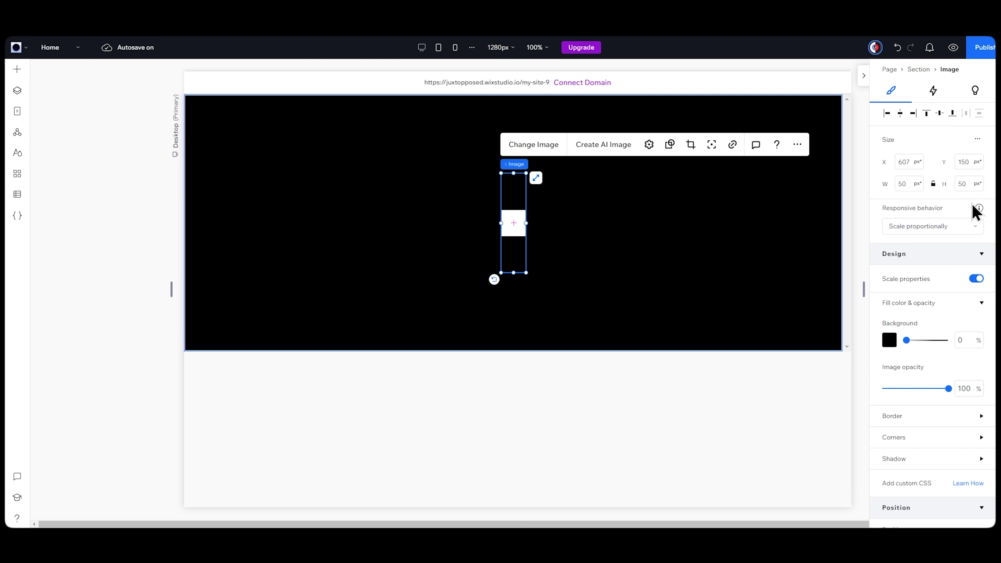
# Step: Move the cat logo to the top of the section and pin it to the page
pyautogui.moveTo(513, 223); pyautogui.dragTo(514, 127)
pyautogui.scroll(-6, 915, 274)
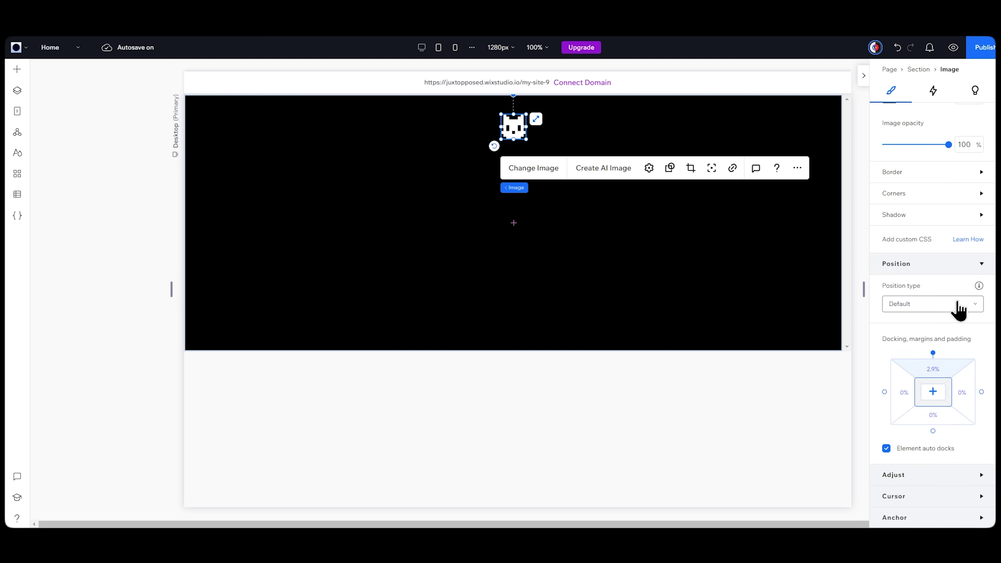
pyautogui.click(961, 308)
pyautogui.click(935, 342)
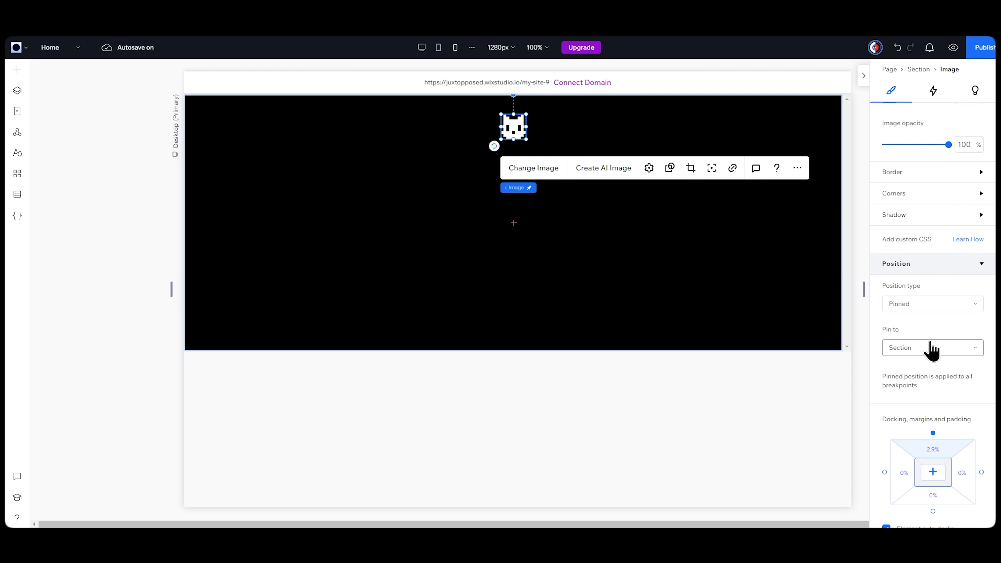
pyautogui.click(938, 359)
pyautogui.click(926, 373)
# Step: Add a white title in Bricolage Grotesque at 100 px font size
pyautogui.click(17, 69)
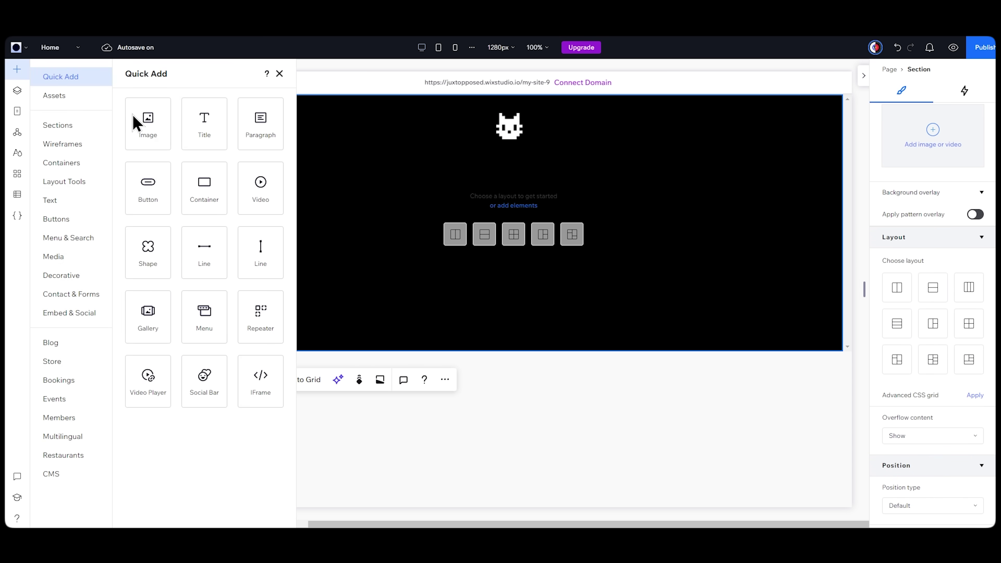
pyautogui.click(207, 142)
pyautogui.click(976, 415)
pyautogui.click(901, 376)
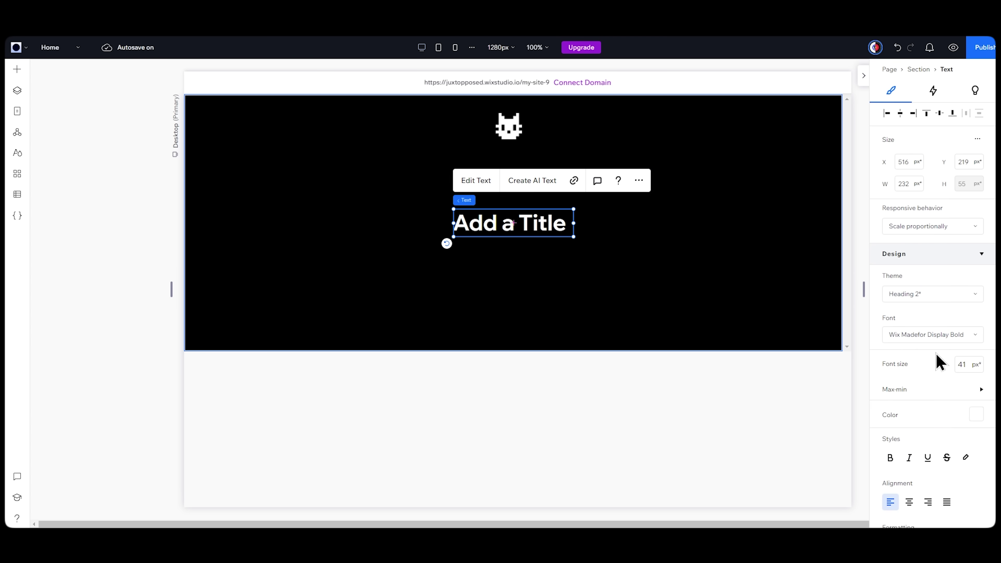
pyautogui.click(941, 335)
pyautogui.moveTo(977, 493); pyautogui.dragTo(977, 357)
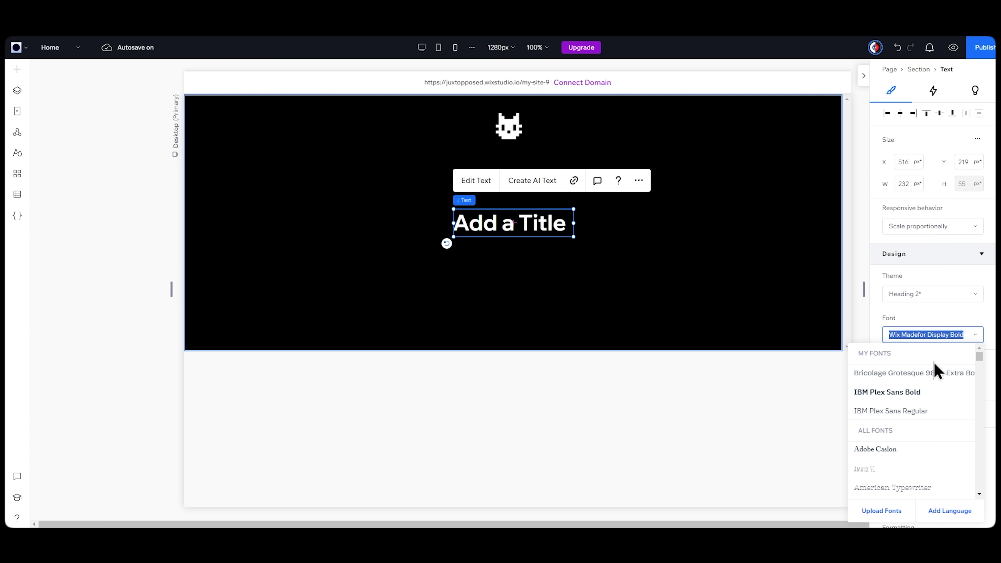
pyautogui.click(936, 373)
pyautogui.click(969, 364)
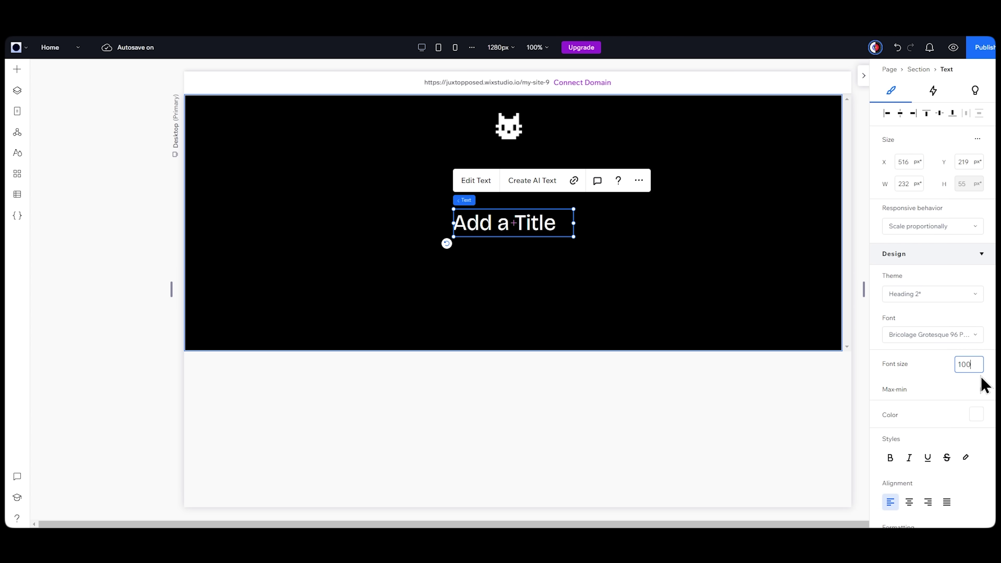
pyautogui.press('Return')
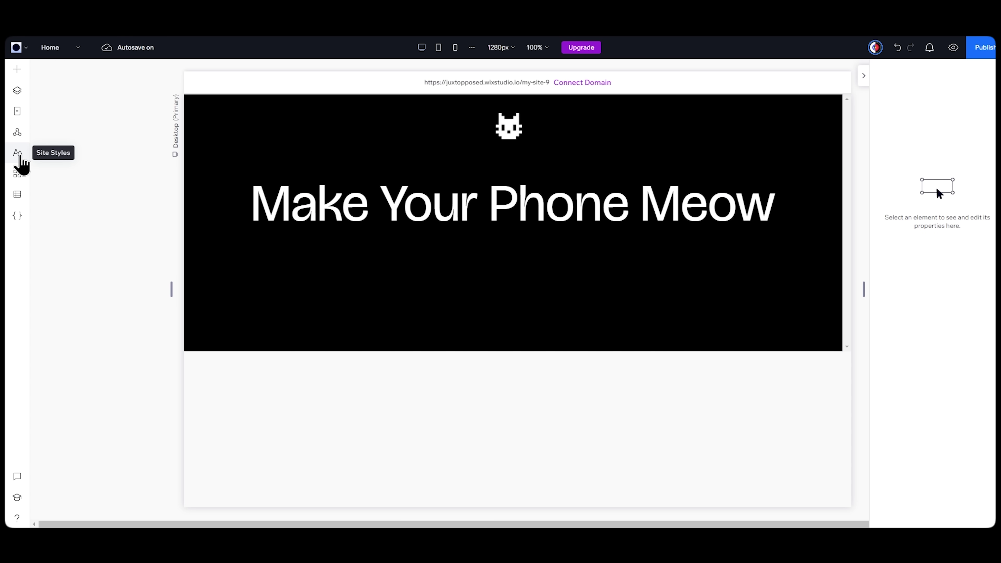
# Step: Change the site's Heading 1 typography style to Bricolage Grotesque
pyautogui.click(18, 154)
pyautogui.click(275, 129)
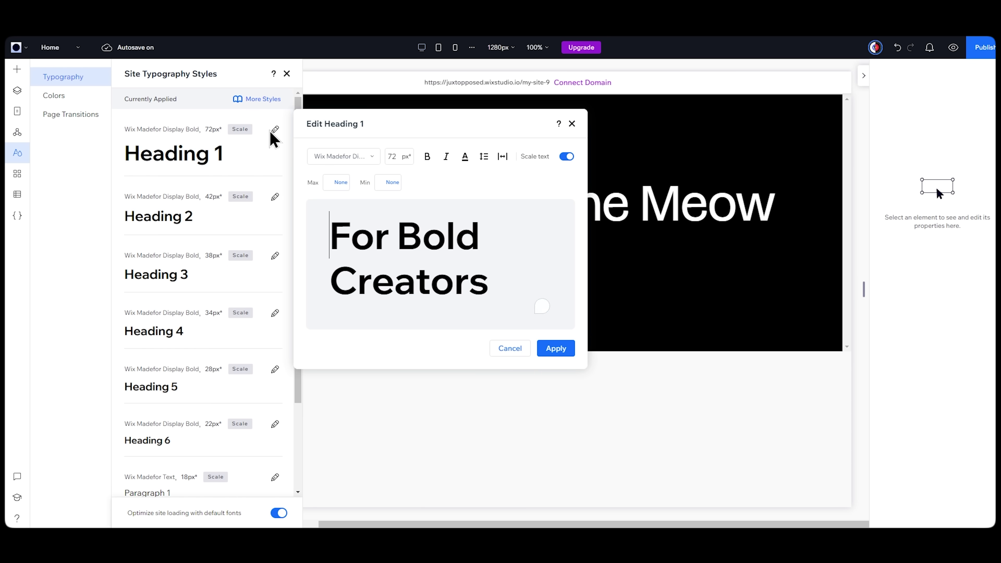
pyautogui.click(338, 156)
pyautogui.moveTo(440, 364); pyautogui.dragTo(440, 179)
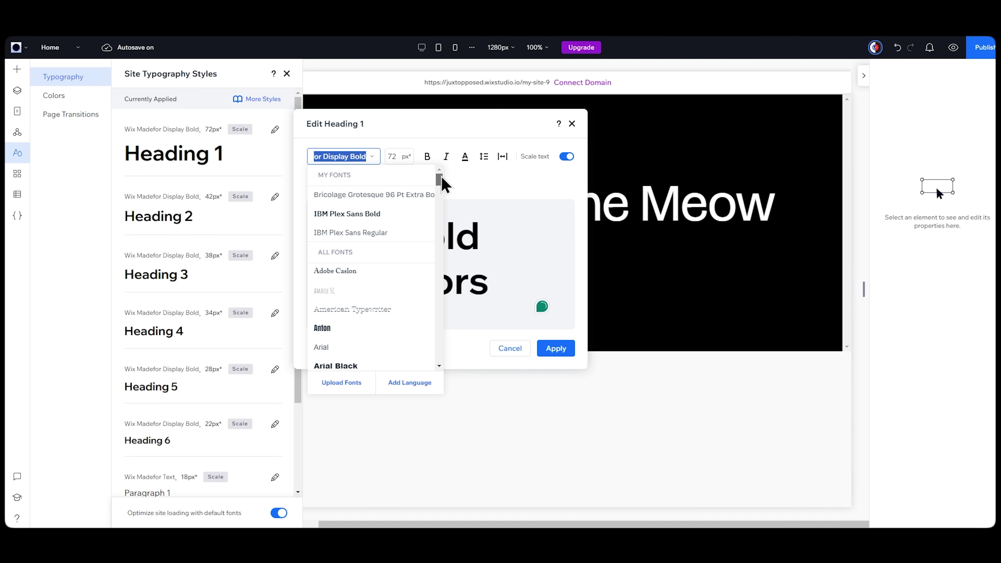
pyautogui.click(375, 201)
pyautogui.click(556, 348)
pyautogui.click(671, 301)
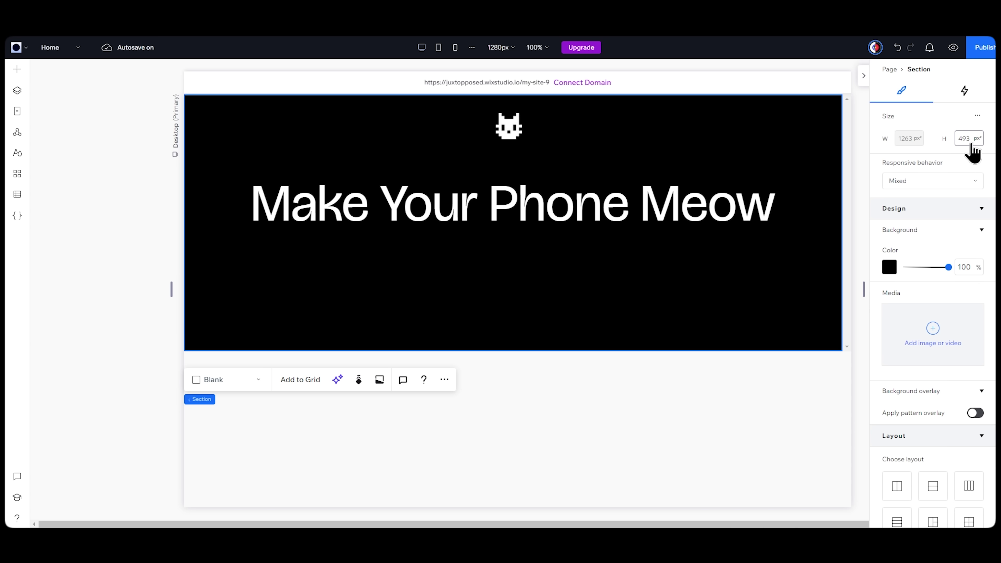
# Step: Turn on advanced sizing and set the hero section height to 100 vh
pyautogui.click(977, 118)
pyautogui.click(951, 123)
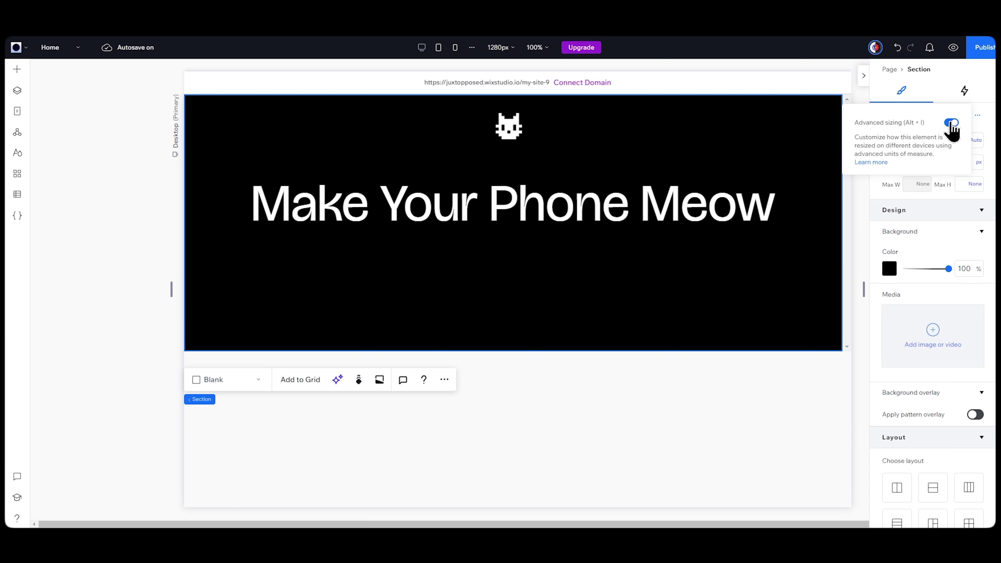
pyautogui.click(976, 140)
pyautogui.click(976, 151)
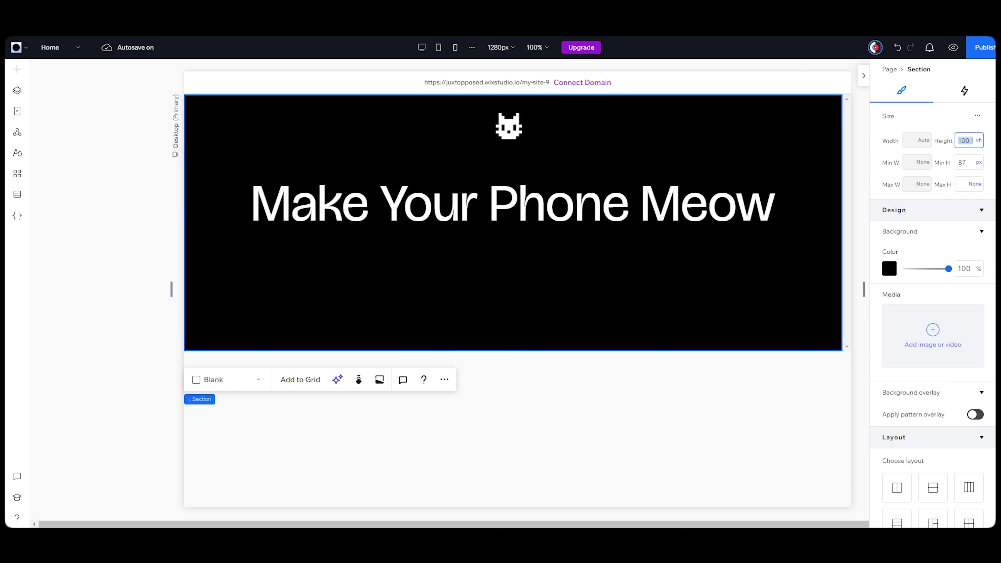
pyautogui.press('Return')
pyautogui.click(774, 310)
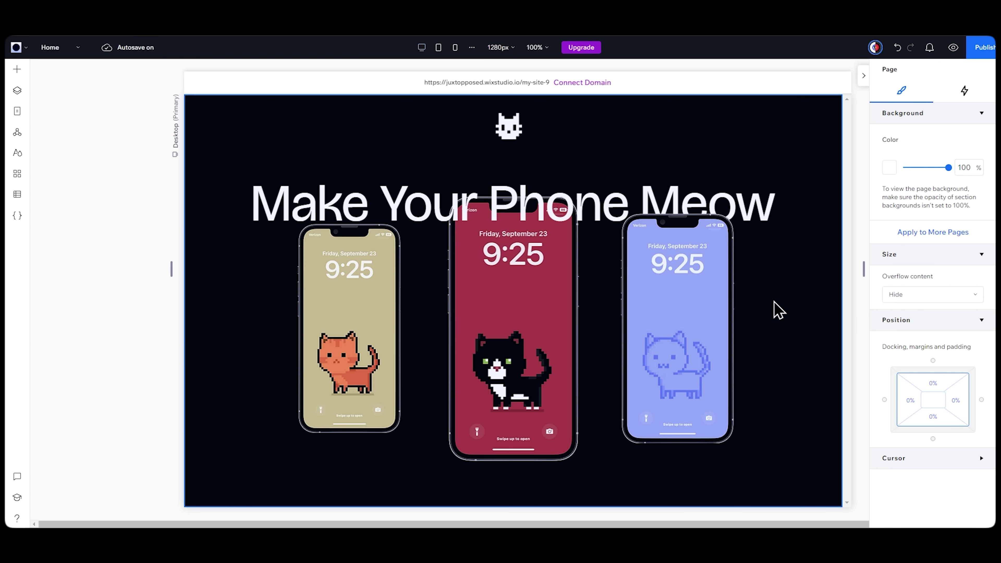
# Step: Give the blue phone image a looping Breathe animation and open its settings
pyautogui.click(710, 317)
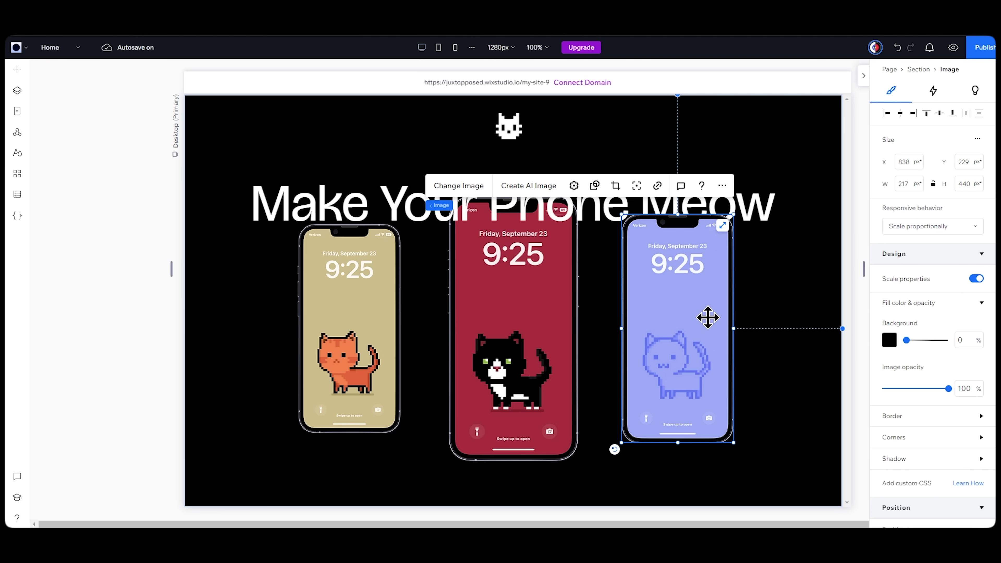
pyautogui.click(938, 92)
pyautogui.moveTo(911, 313)
pyautogui.click(891, 331)
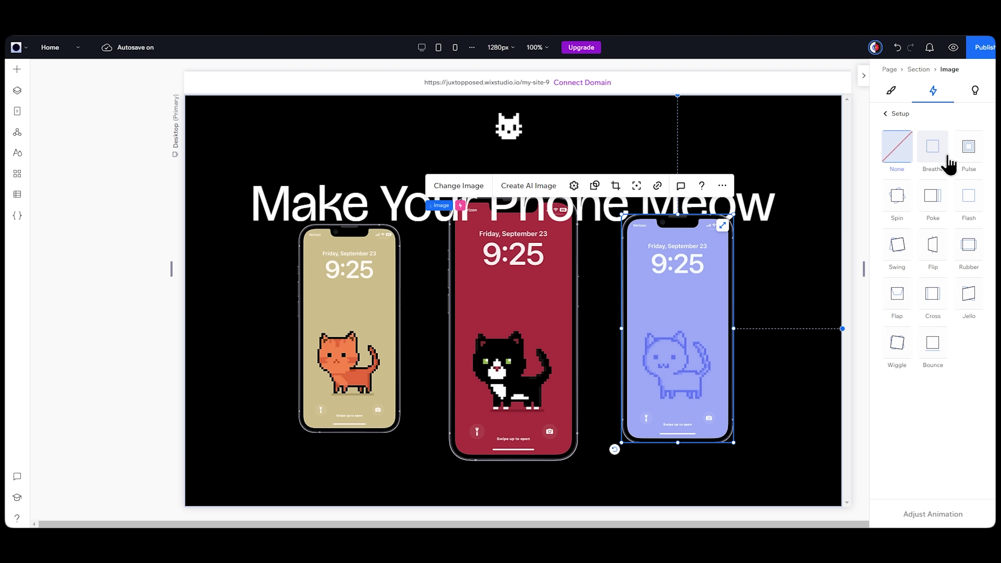
pyautogui.click(948, 160)
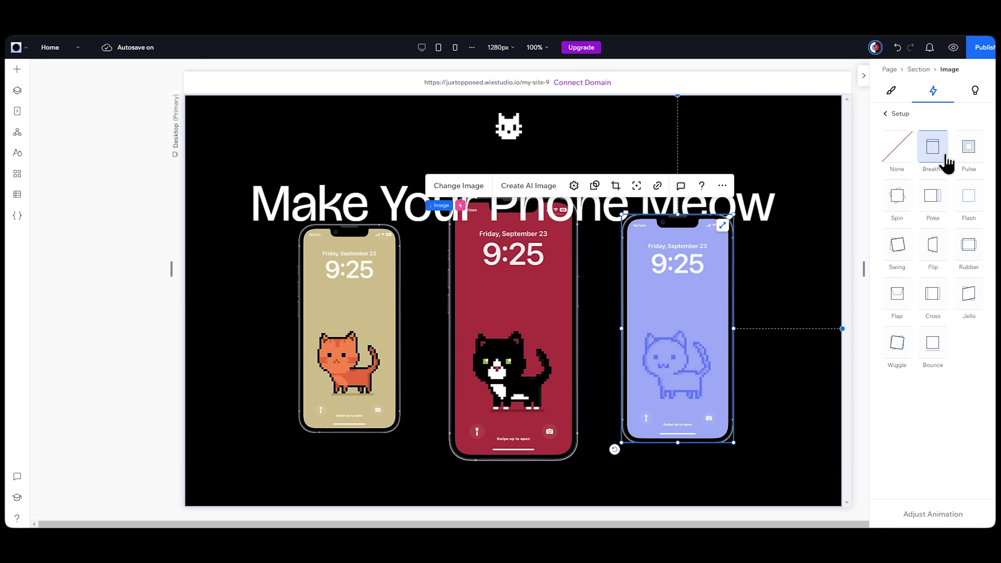
pyautogui.click(938, 513)
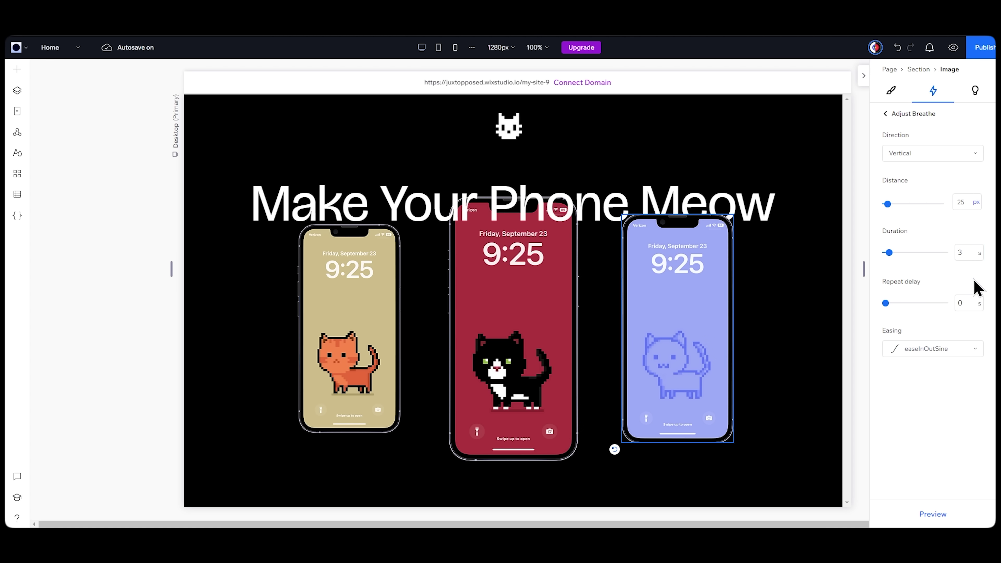
# Step: Enable coding and insert AI-generated masked gradient blur .fade CSS into global.css
pyautogui.click(19, 216)
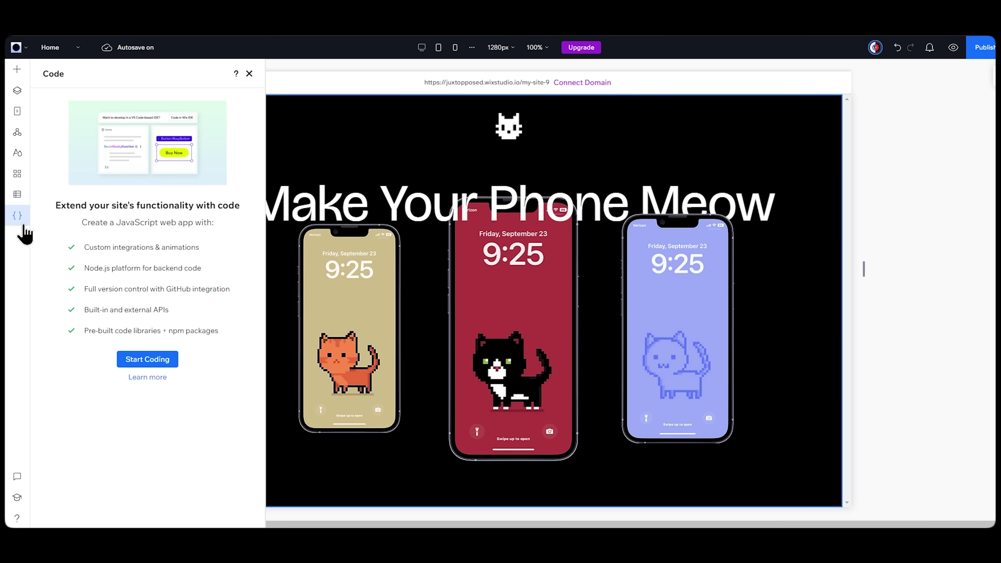
pyautogui.click(142, 362)
pyautogui.click(174, 174)
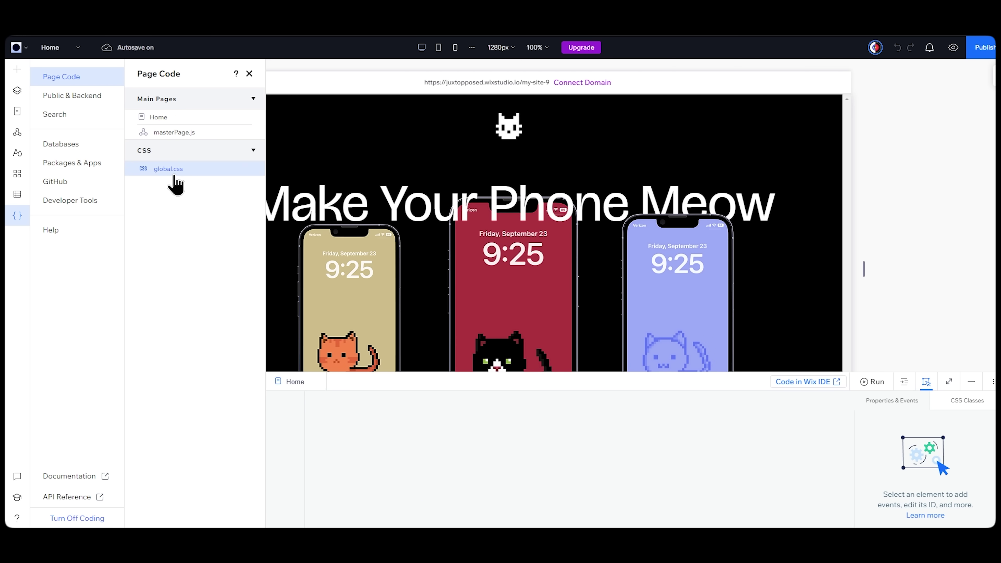
pyautogui.click(809, 392)
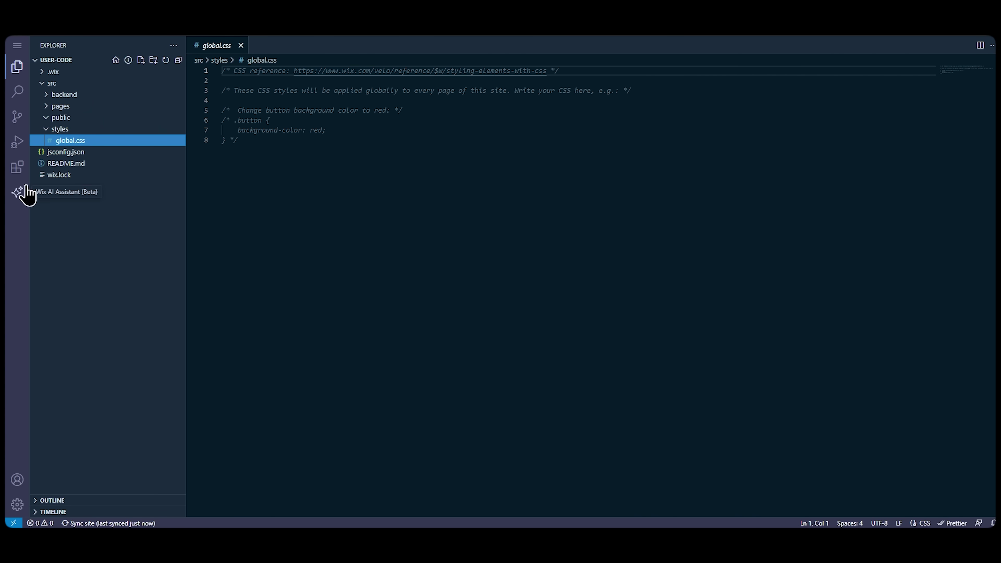
pyautogui.click(18, 194)
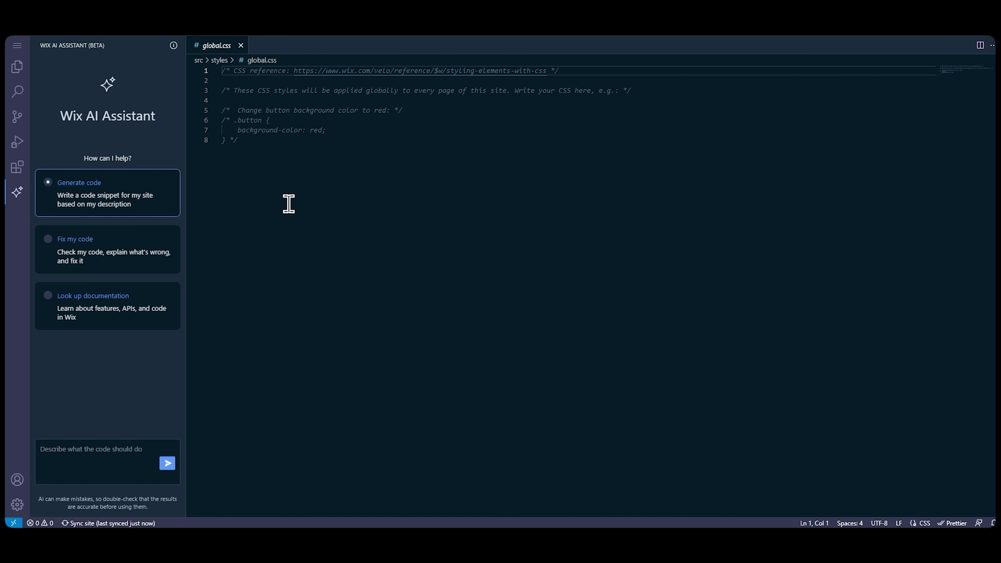
pyautogui.write('write the c')
pyautogui.write('ode of a masked gradient blur in css')
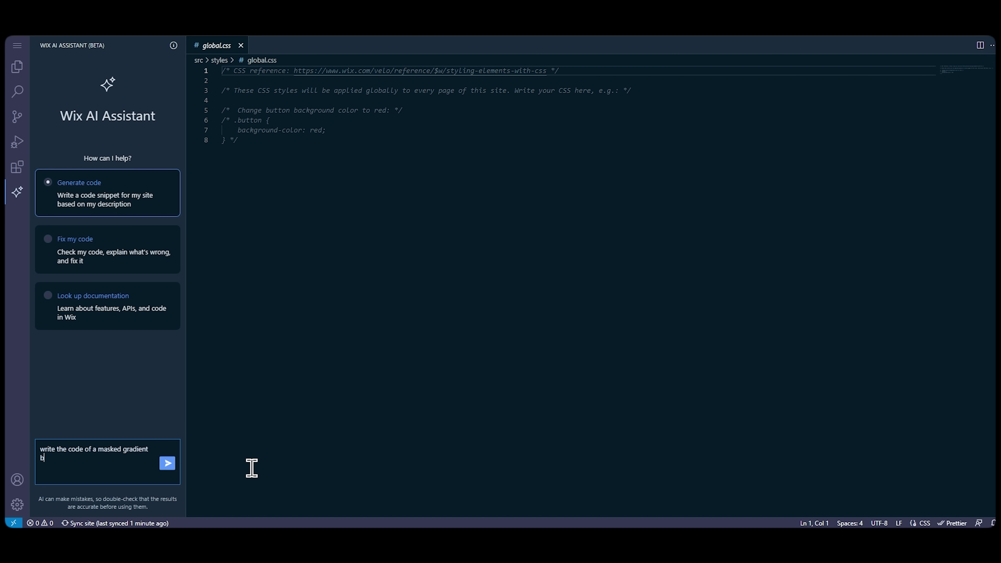
pyautogui.press('Return')
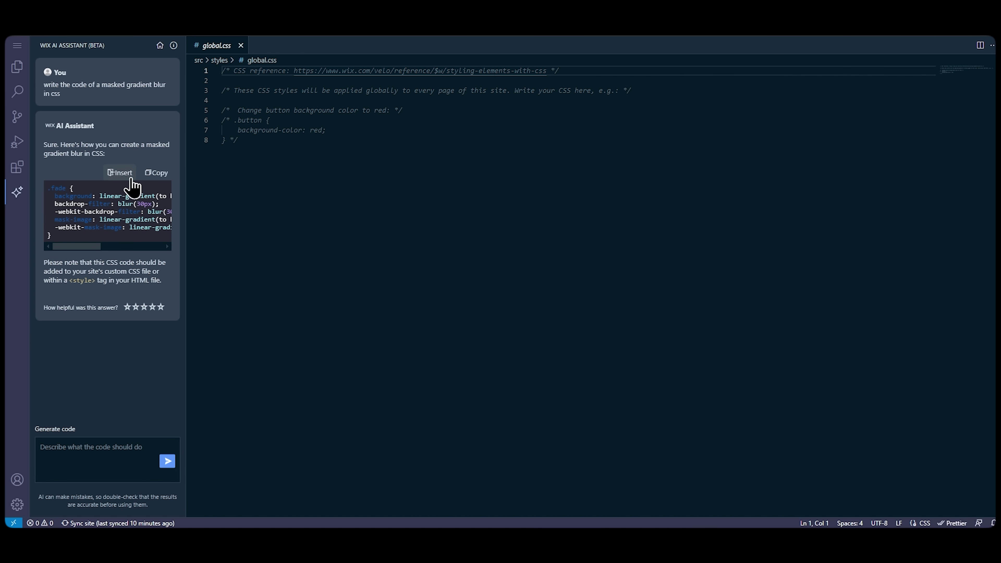
pyautogui.click(120, 174)
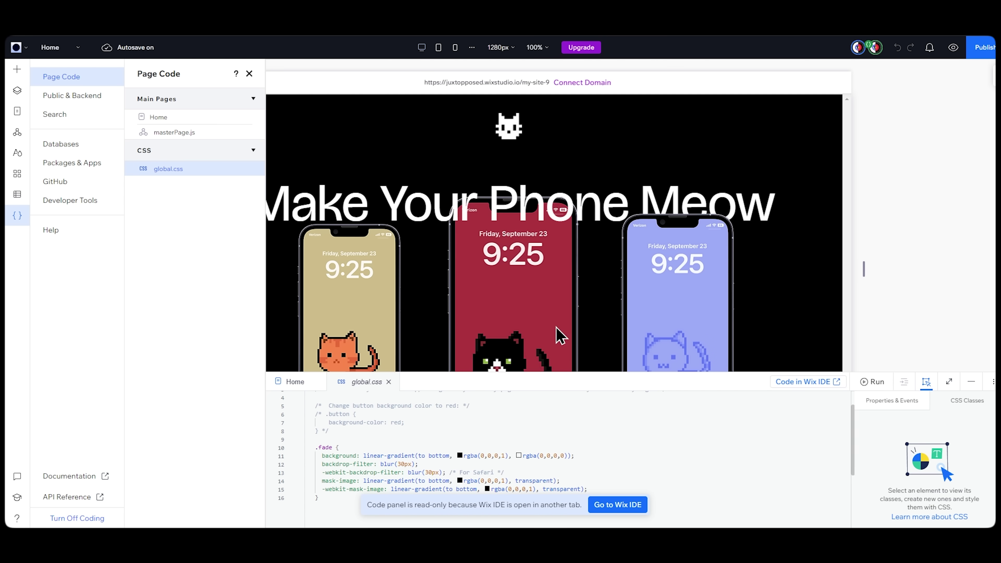
# Step: Add a container with the fade CSS class and preview the site
pyautogui.click(17, 69)
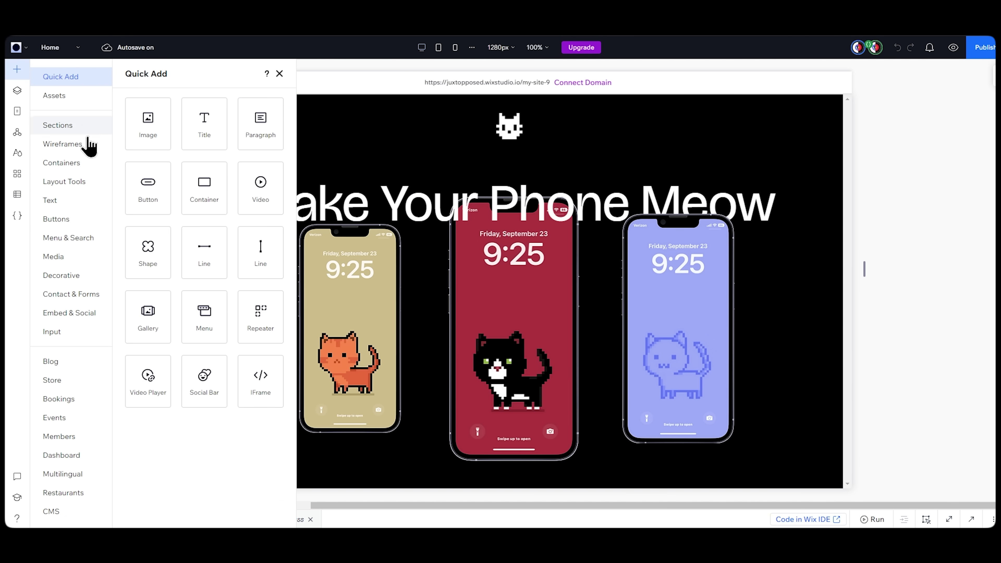
pyautogui.moveTo(204, 189); pyautogui.dragTo(286, 157)
pyautogui.click(971, 93)
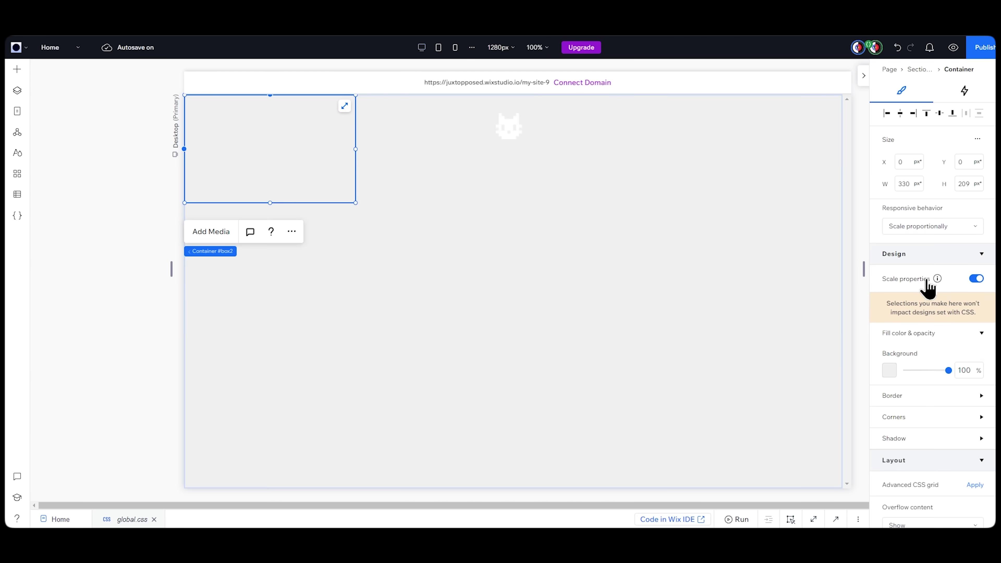
pyautogui.click(778, 459)
pyautogui.write('fade')
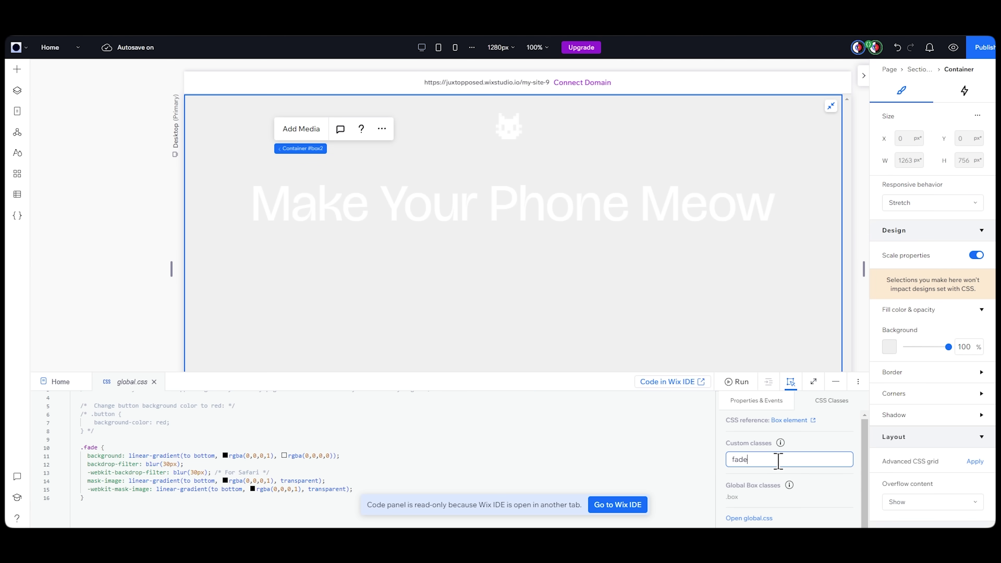
pyautogui.press('Return')
pyautogui.click(953, 48)
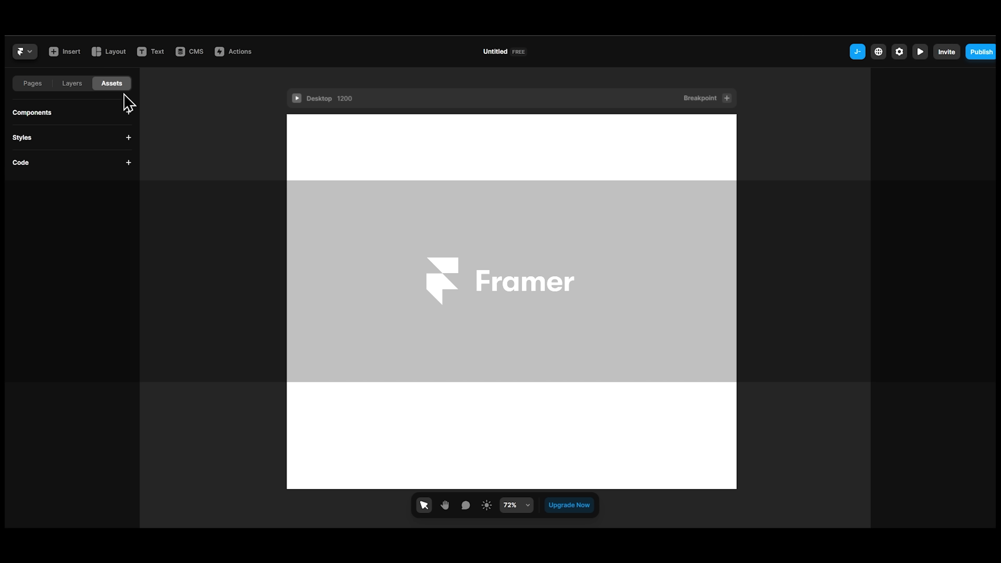
# Step: In Framer, create a Heading 2 style in Bricolage Grotesque, Regular weight
pyautogui.click(128, 137)
pyautogui.moveTo(156, 152)
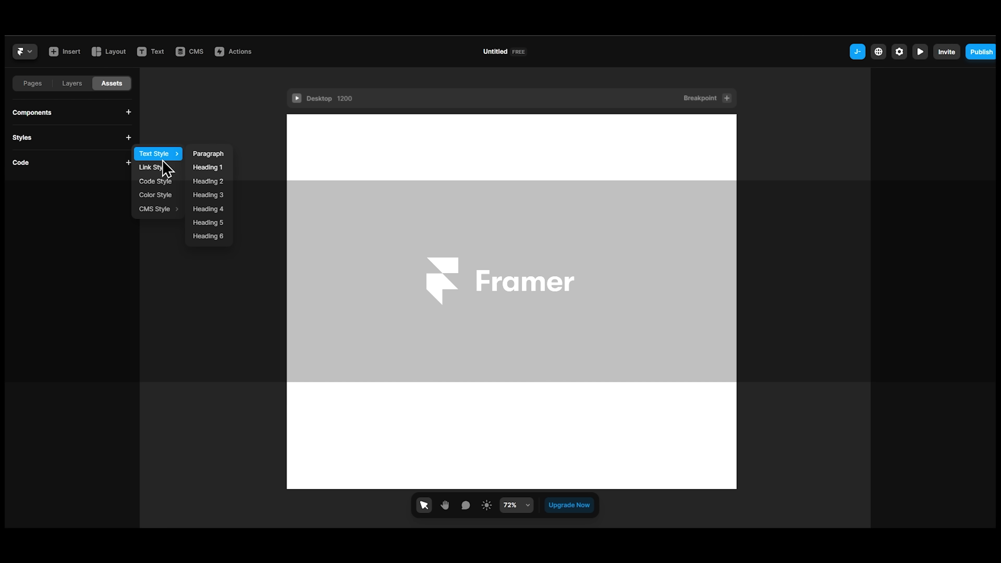
pyautogui.click(218, 182)
pyautogui.click(209, 200)
pyautogui.write('brico')
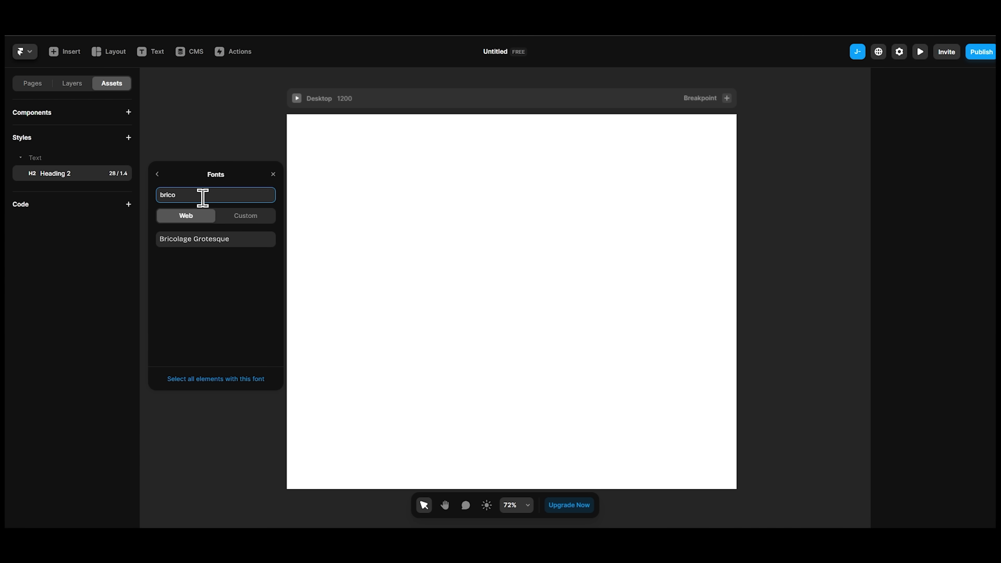
pyautogui.click(235, 251)
pyautogui.click(246, 223)
pyautogui.click(236, 252)
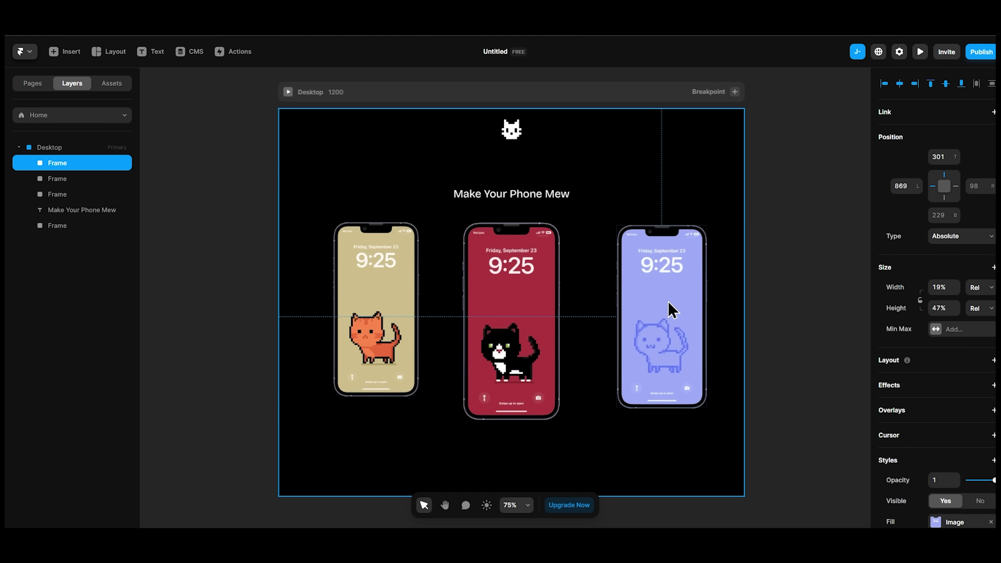
# Step: Nudge the right phone left and set the cat logo's position type to Fixed
pyautogui.moveTo(671, 309); pyautogui.dragTo(659, 307)
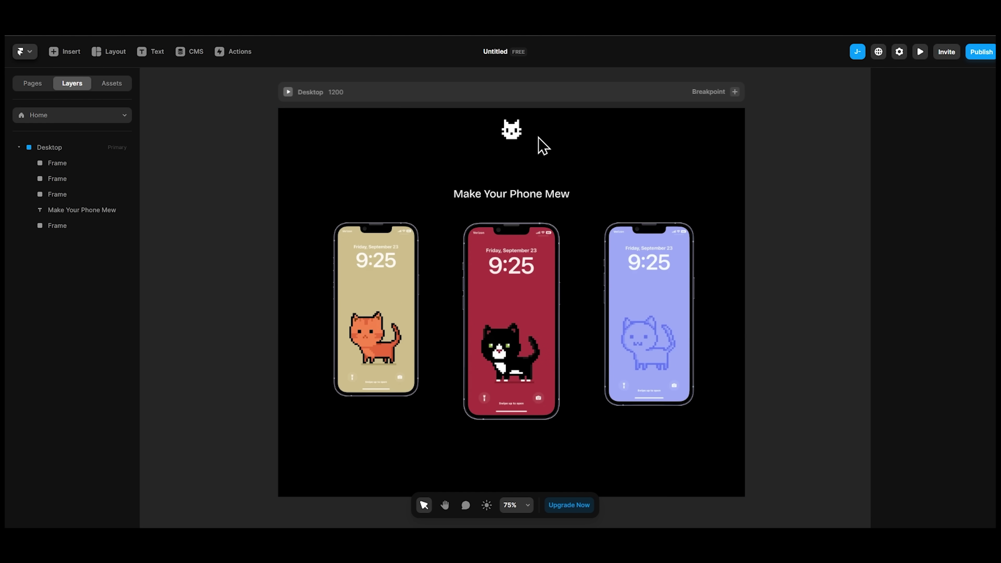
pyautogui.click(511, 129)
pyautogui.click(944, 237)
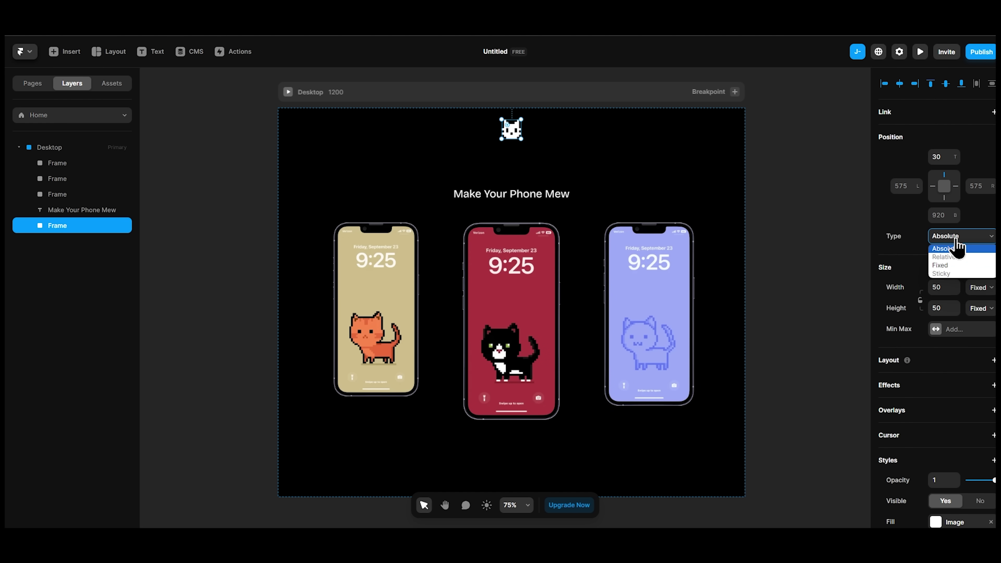
pyautogui.click(963, 270)
# Step: Enlarge the heading with a bigger size unit and set the hero frame height to Fit Content
pyautogui.click(530, 195)
pyautogui.click(979, 364)
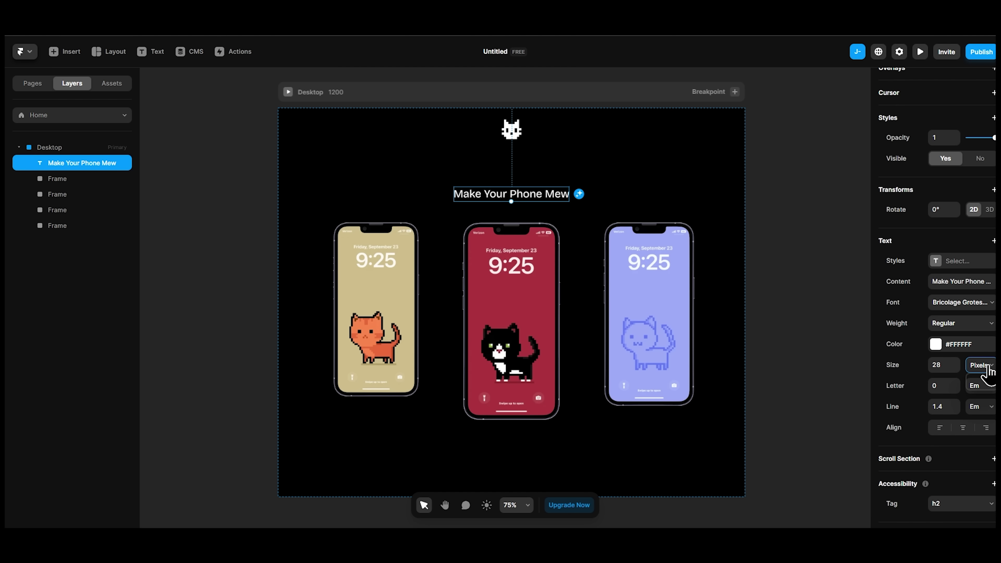
pyautogui.click(981, 385)
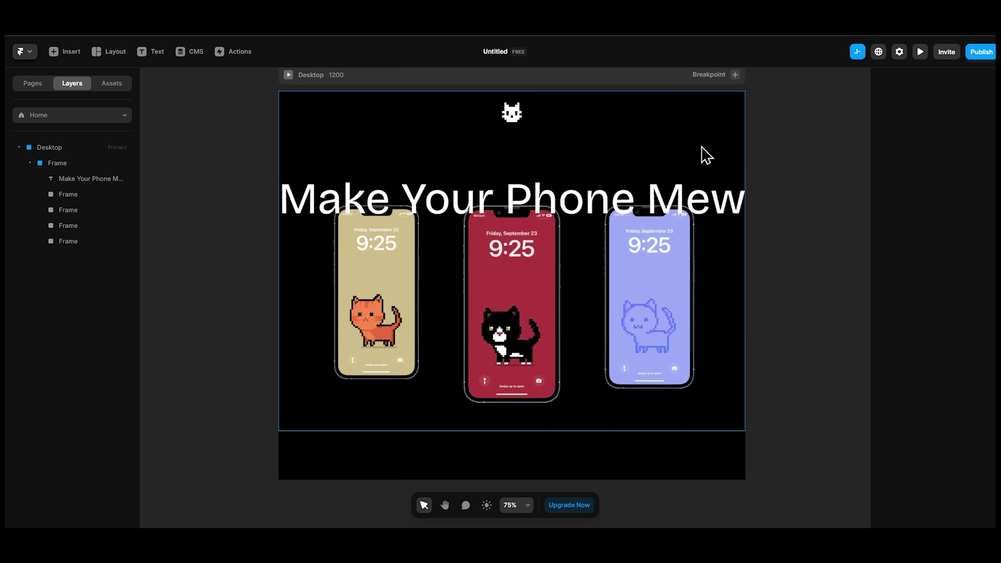
pyautogui.click(705, 155)
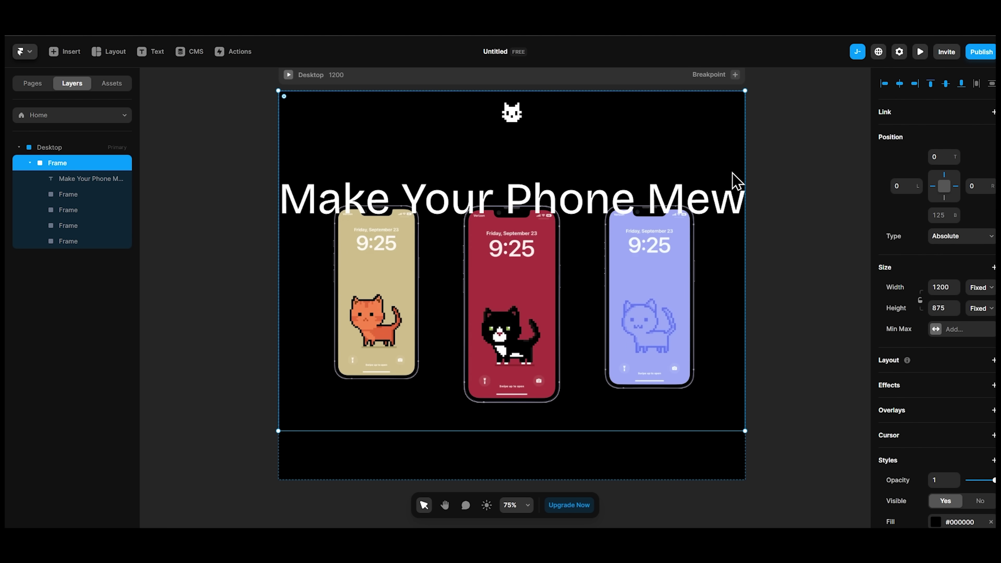
pyautogui.click(980, 308)
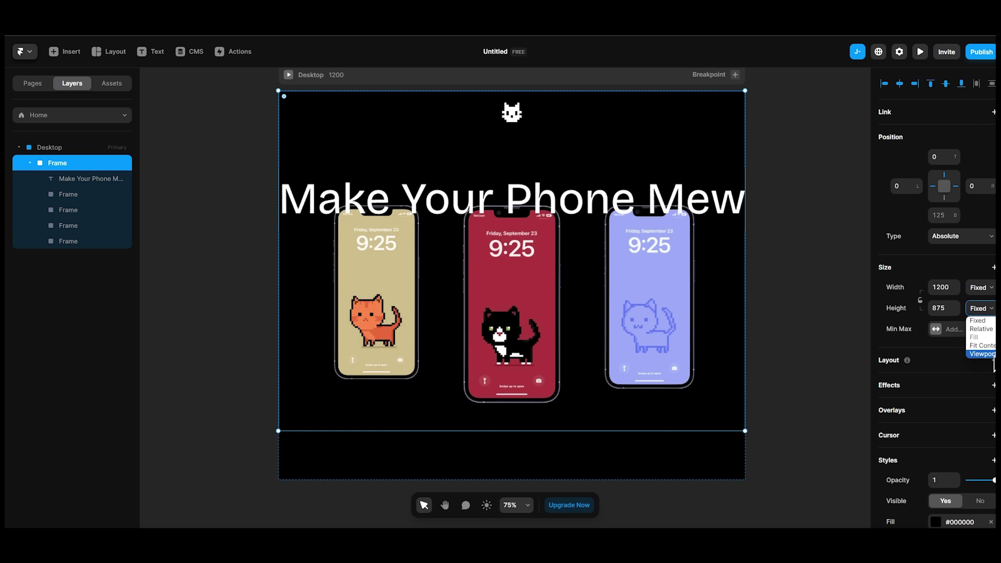
pyautogui.click(982, 345)
pyautogui.click(832, 351)
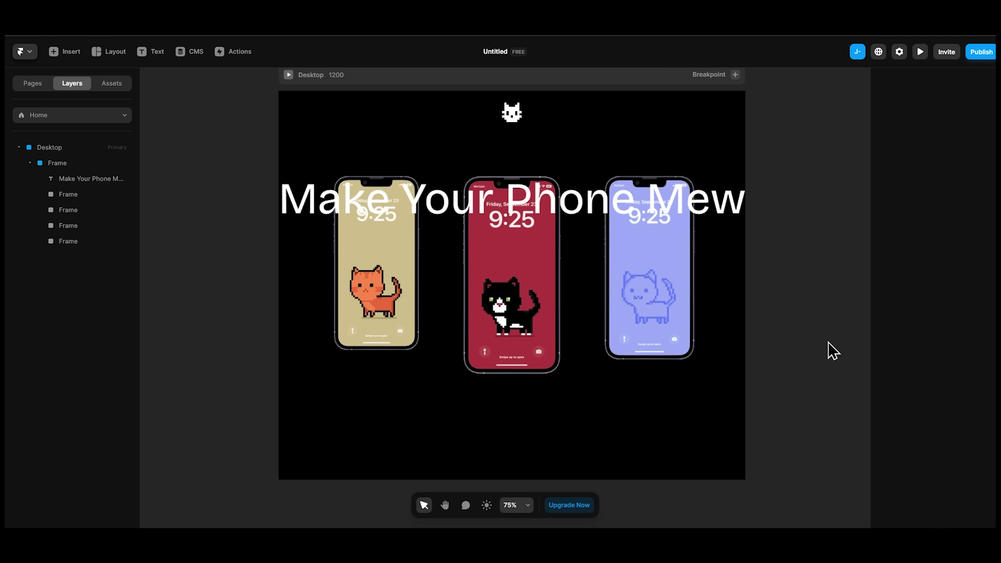
# Step: Give the blue phone a mirrored Loop effect with rotate 0 and Ease In Out, then preview
pyautogui.click(656, 290)
pyautogui.click(993, 385)
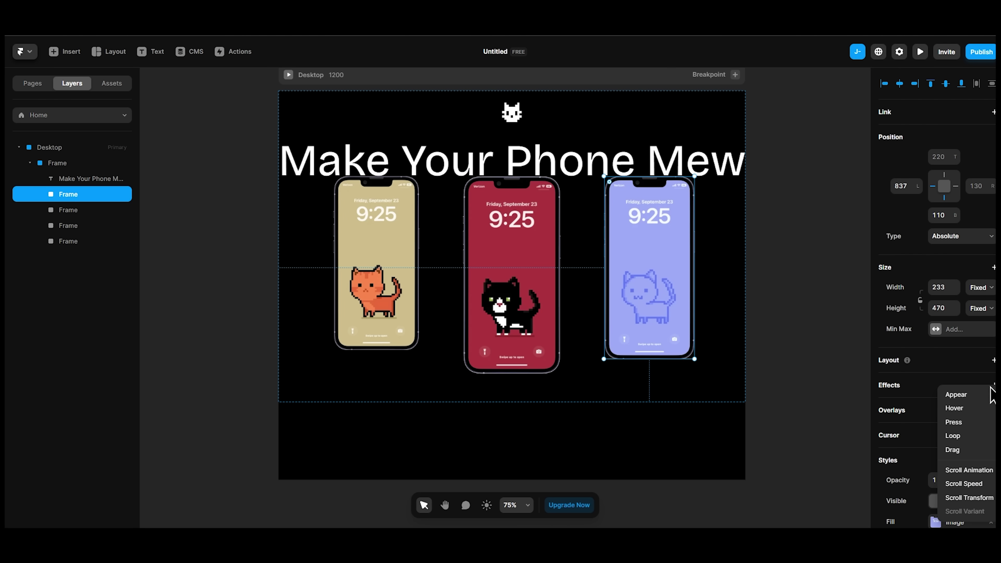
pyautogui.click(965, 437)
pyautogui.click(837, 359)
pyautogui.click(800, 443)
pyautogui.write('0')
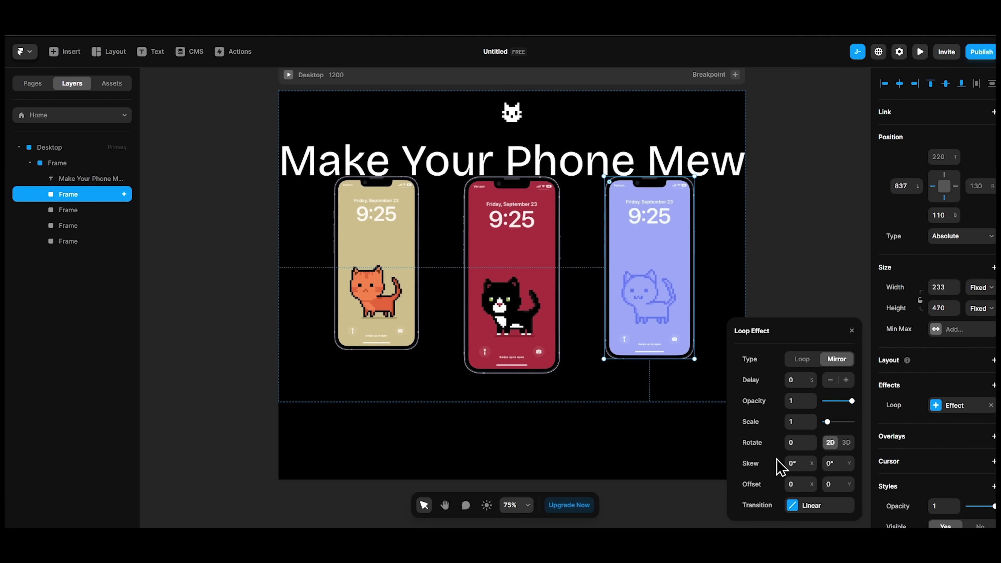
pyautogui.click(835, 484)
pyautogui.click(815, 505)
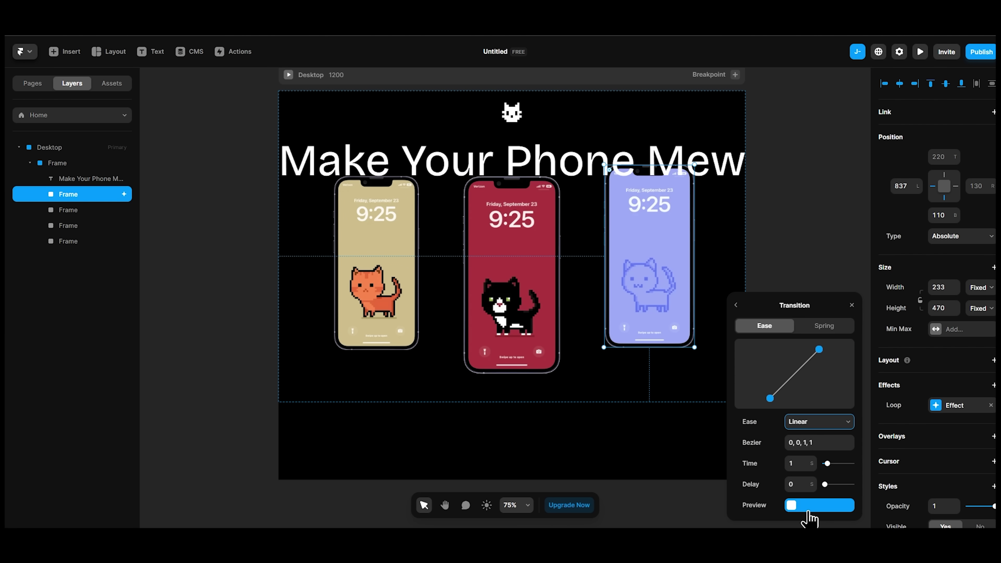
pyautogui.click(833, 424)
pyautogui.click(843, 459)
pyautogui.click(920, 55)
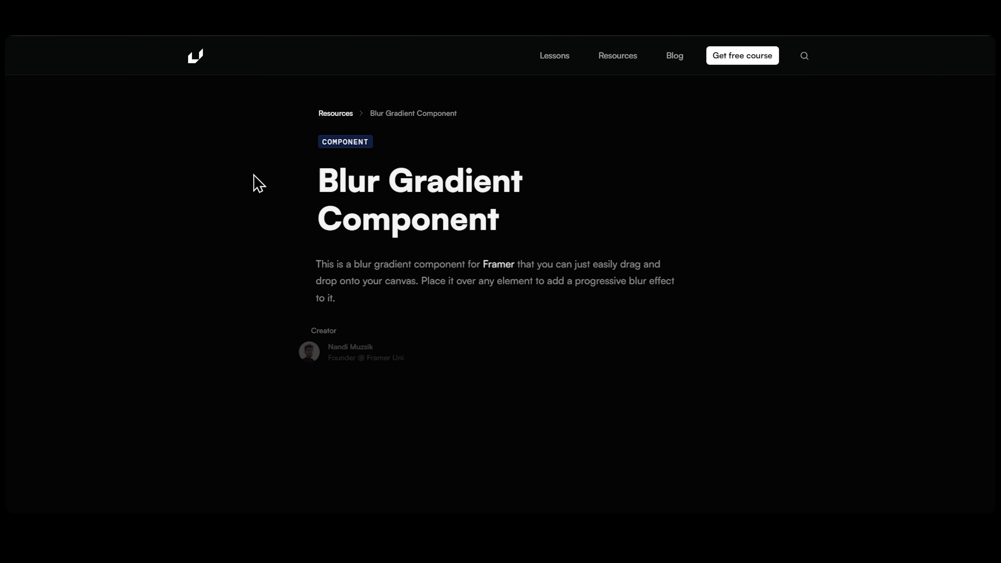
# Step: Copy the Blur Gradient component from Framer University and stretch it across the hero
pyautogui.scroll(-10, 536, 380)
pyautogui.click(536, 380)
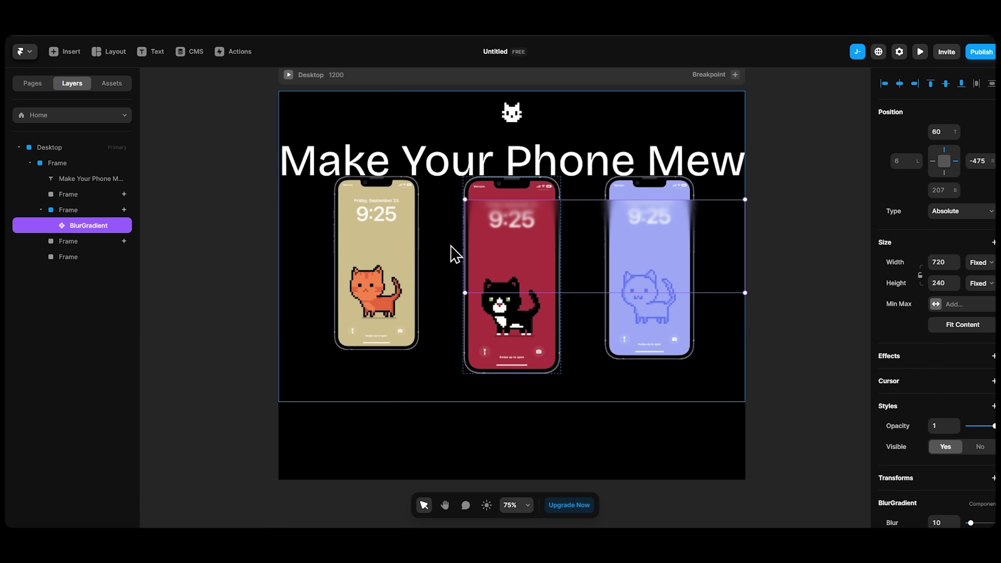
pyautogui.moveTo(453, 255); pyautogui.dragTo(438, 371)
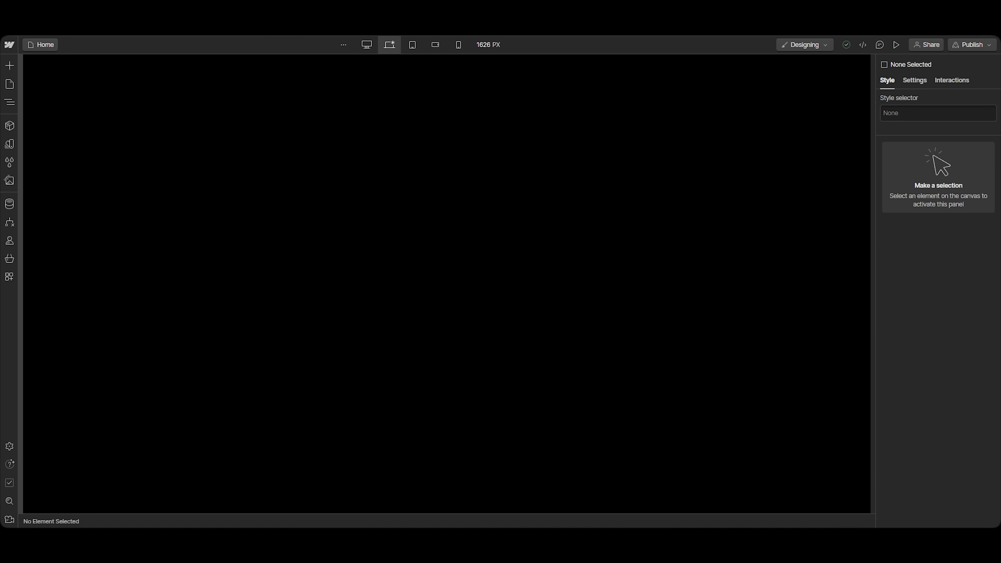
# Step: Place the cat logo image on the Webflow page and switch the body to flex layout
pyautogui.moveTo(677, 264); pyautogui.dragTo(357, 174)
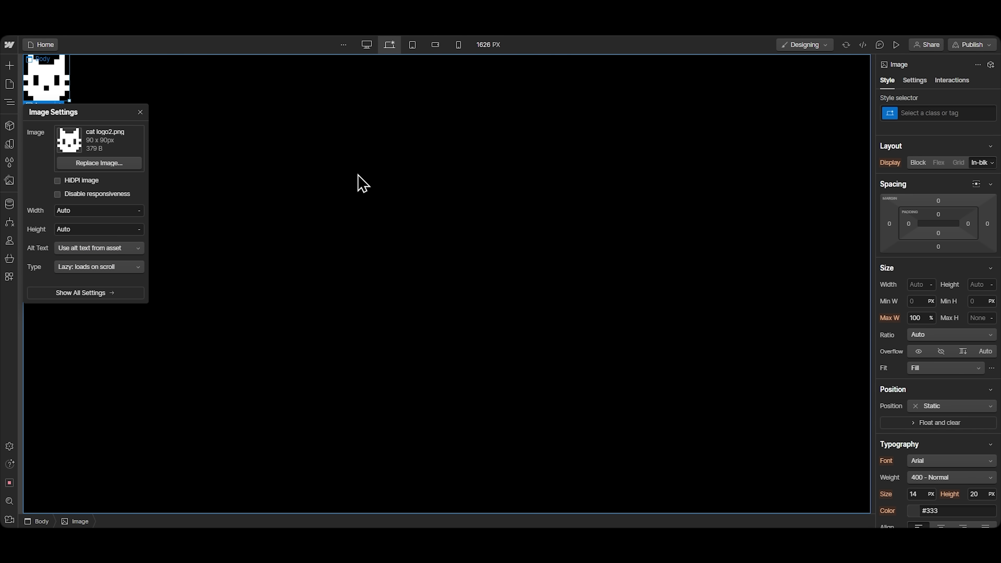
pyautogui.press('z')
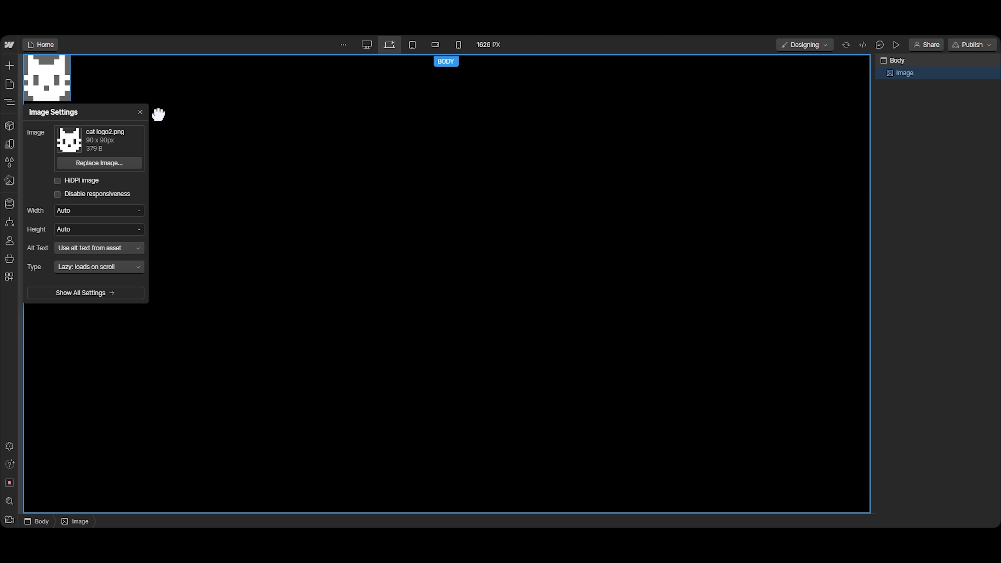
pyautogui.press('z')
pyautogui.press('z')
pyautogui.click(252, 277)
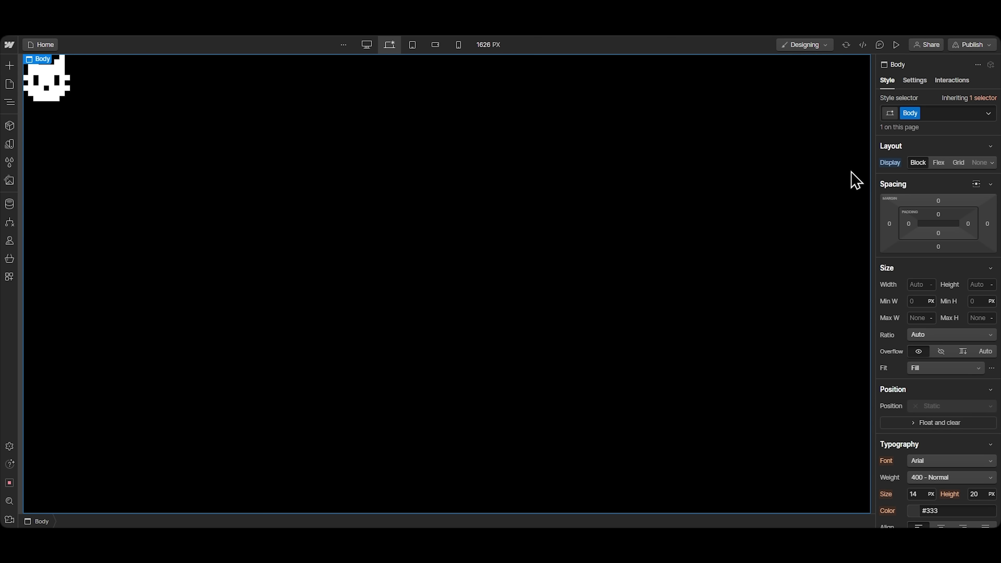
pyautogui.click(938, 163)
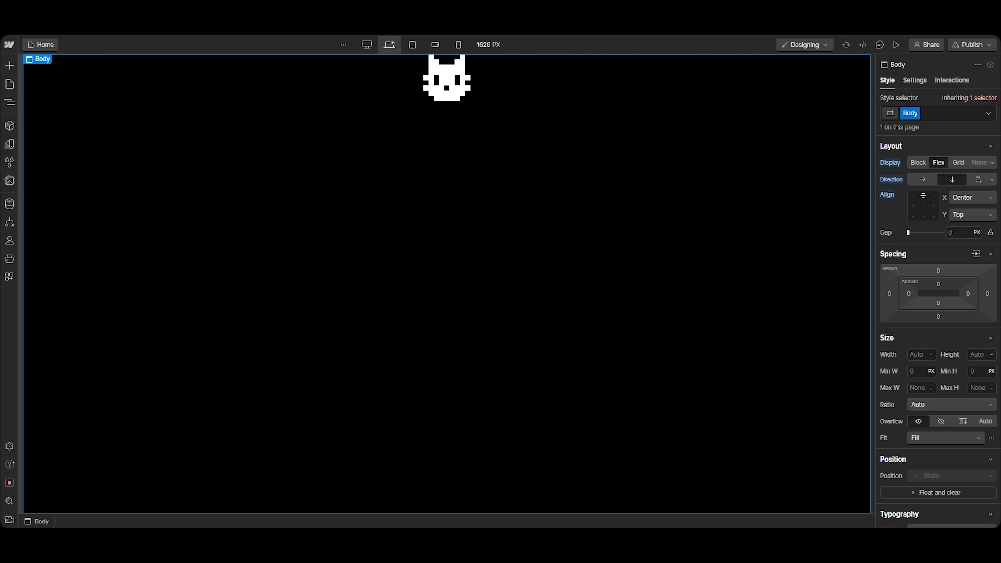
pyautogui.scroll(-7, 937, 330)
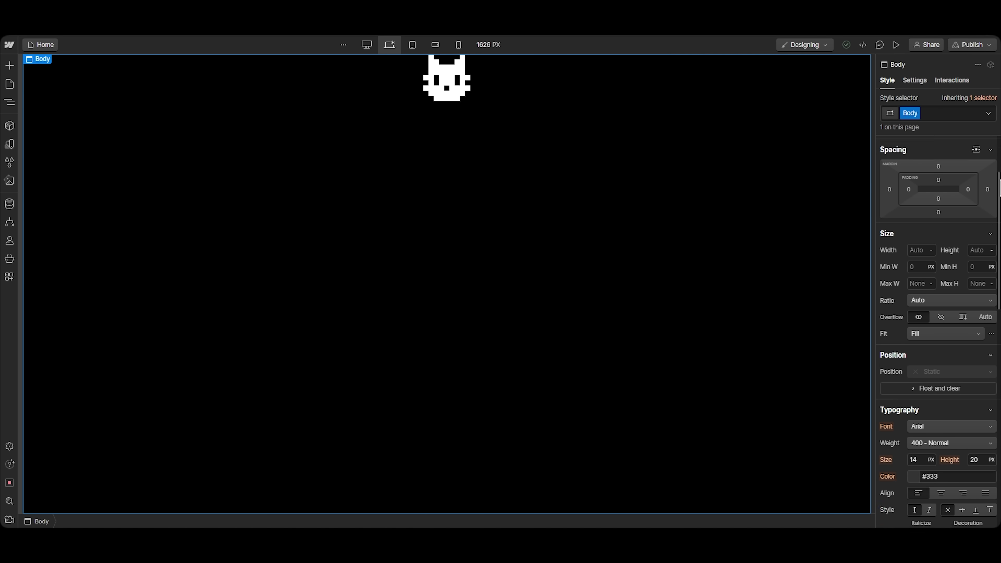
pyautogui.scroll(-3, 937, 331)
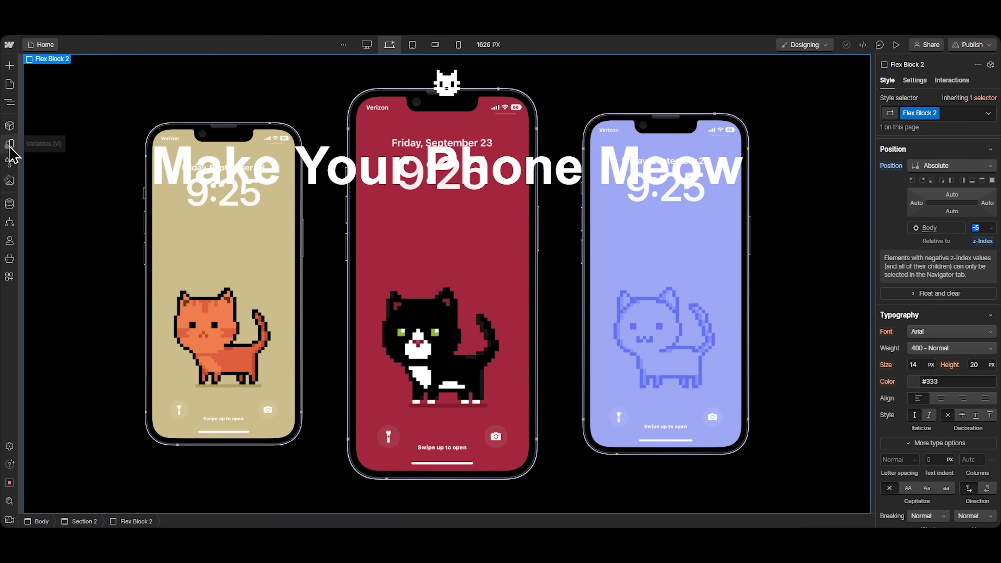
# Step: Add Google font Bricolage Grotesque with weights 500, 600 and 700 and assign it to a font-family variable
pyautogui.click(10, 145)
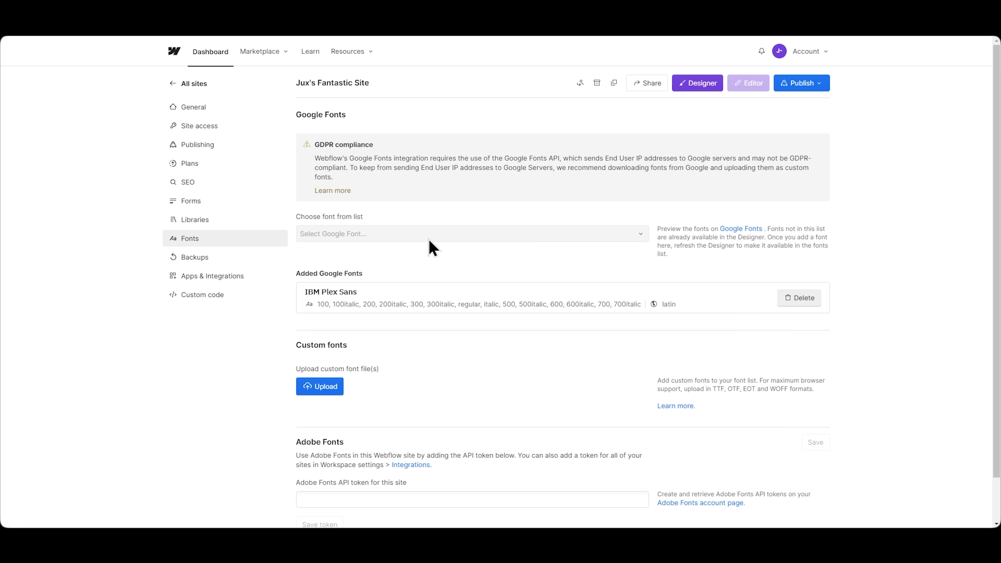
pyautogui.click(428, 236)
pyautogui.write('br')
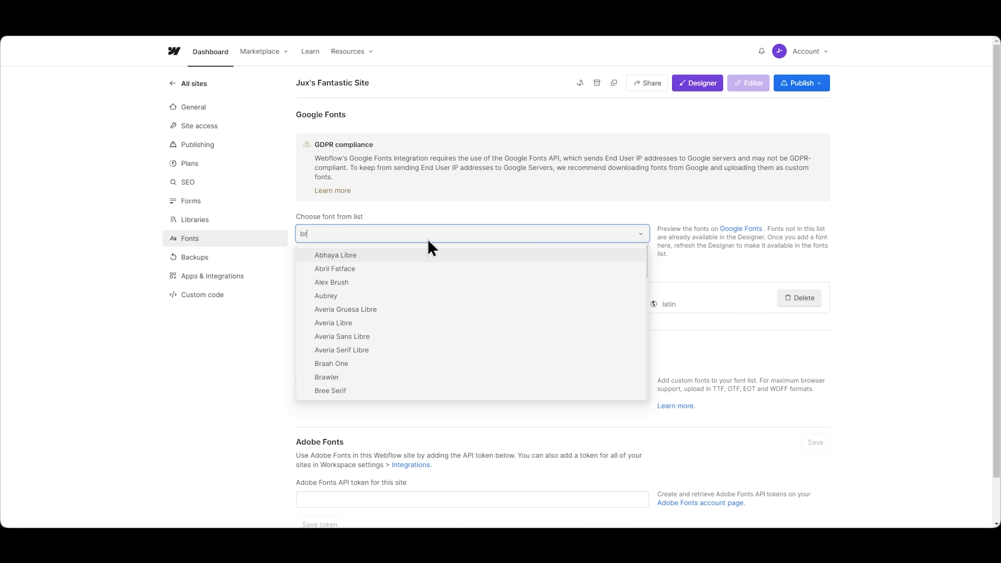
pyautogui.write('ic')
pyautogui.click(433, 254)
pyautogui.click(321, 312)
pyautogui.click(322, 321)
pyautogui.click(324, 333)
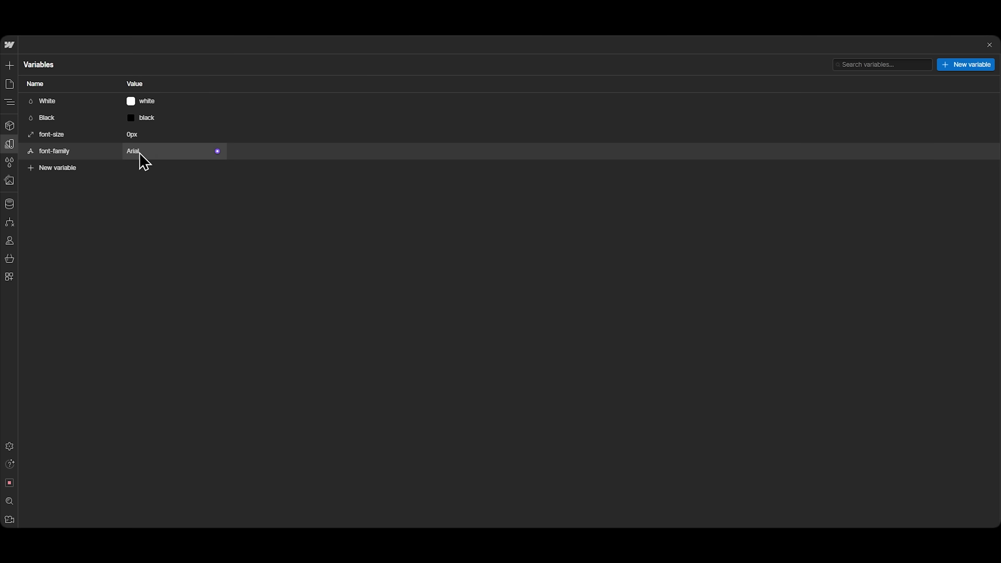
pyautogui.click(139, 151)
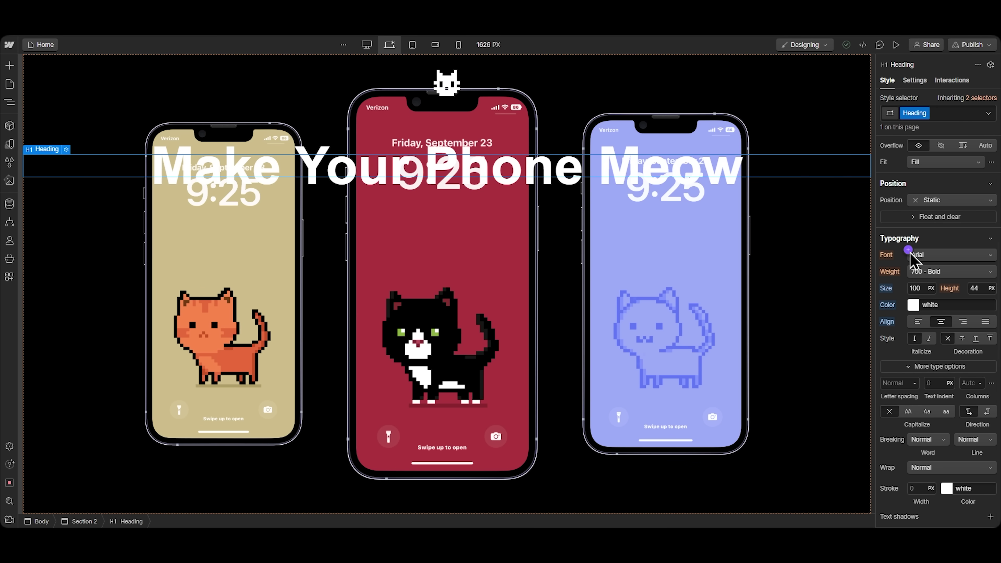
# Step: Apply the Bricolage Grotesque variable to the heading and add a page-load trigger that starts an animation
pyautogui.click(924, 256)
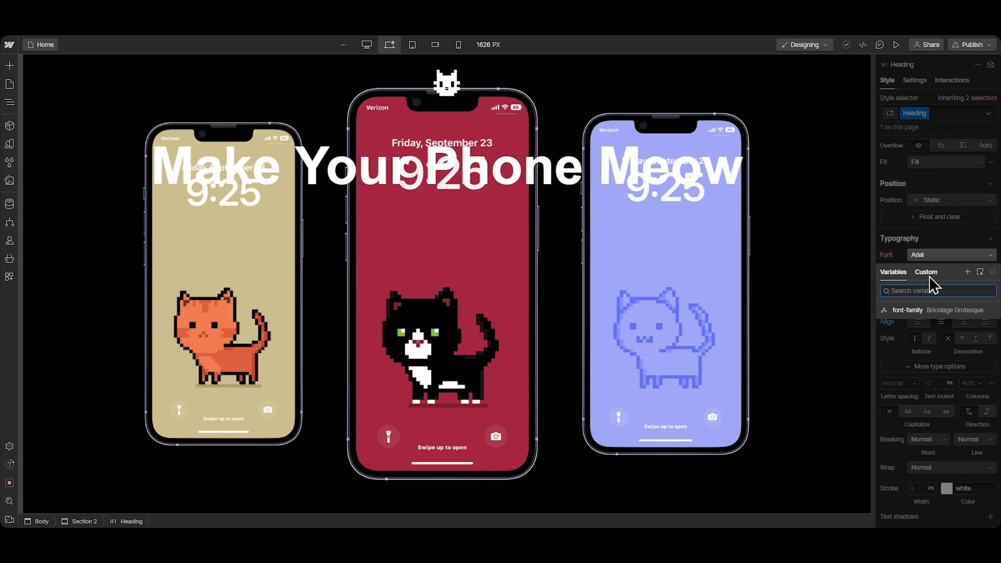
pyautogui.click(955, 311)
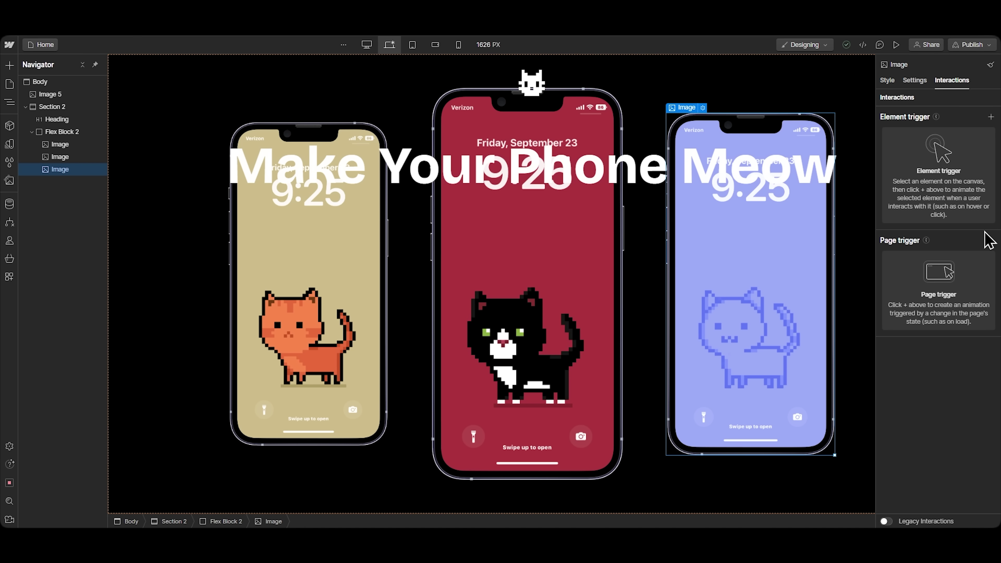
pyautogui.click(990, 241)
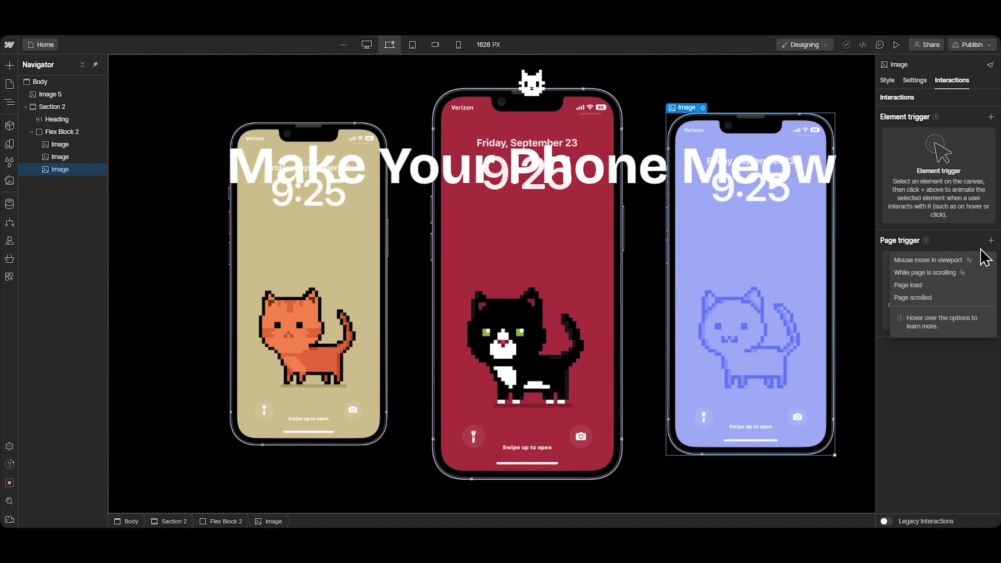
pyautogui.click(964, 287)
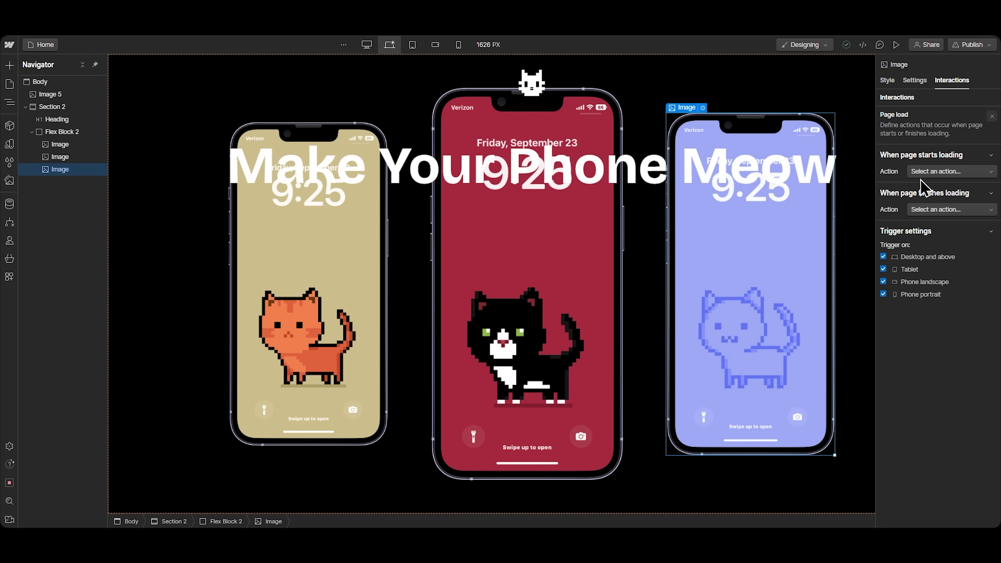
pyautogui.click(921, 171)
pyautogui.click(929, 195)
# Step: Create the 'Breathe' animation with a move of the right phone 65 px down, Ease In Out
pyautogui.click(990, 197)
pyautogui.write('Breathe')
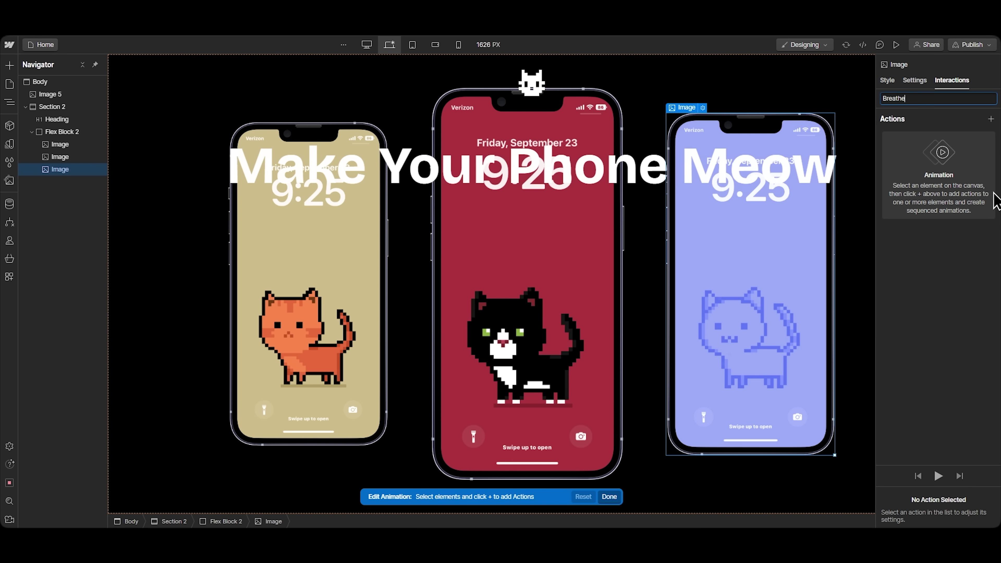
pyautogui.click(989, 119)
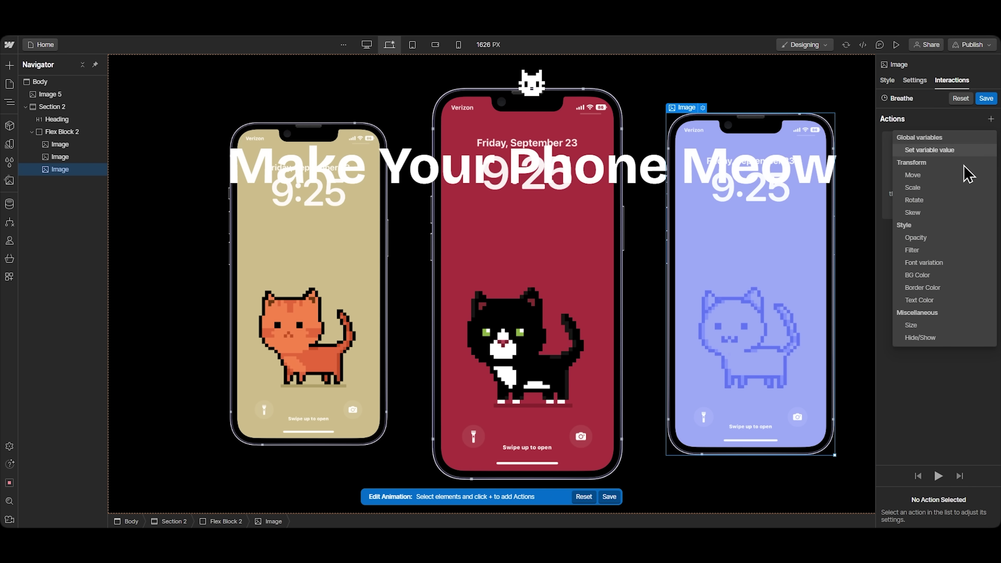
pyautogui.click(964, 178)
pyautogui.moveTo(932, 507); pyautogui.dragTo(937, 516)
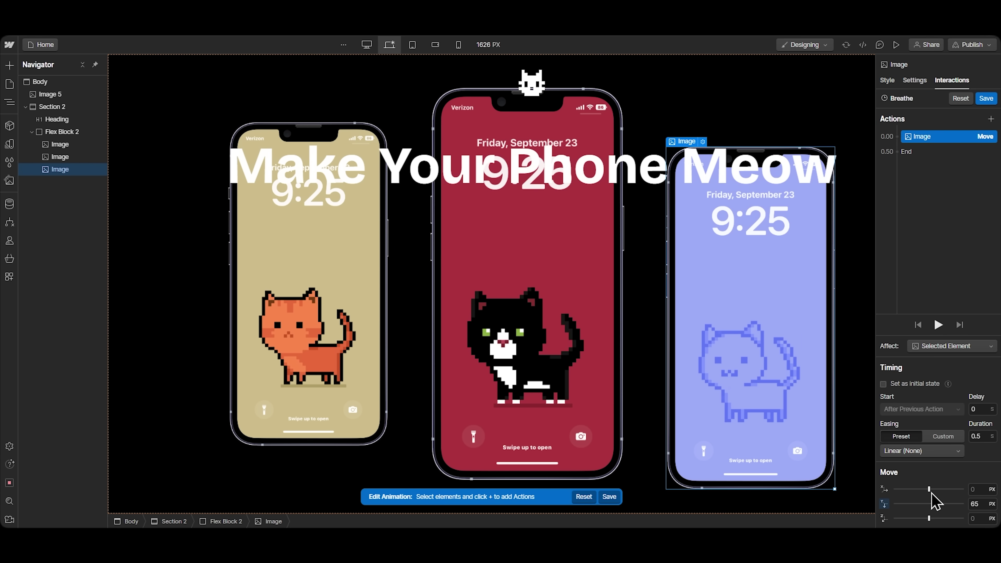
pyautogui.click(918, 451)
pyautogui.click(909, 108)
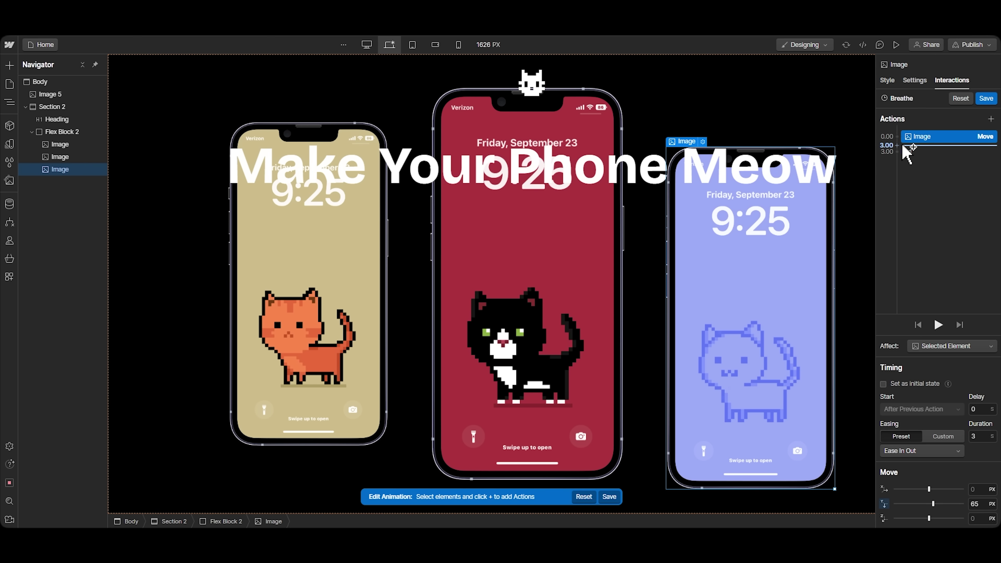
# Step: Add a second 0.5 s move bringing the phone 42 px back up, save, and preview
pyautogui.click(906, 147)
pyautogui.click(909, 203)
pyautogui.moveTo(932, 503); pyautogui.dragTo(925, 503)
pyautogui.click(980, 436)
pyautogui.write('0.5')
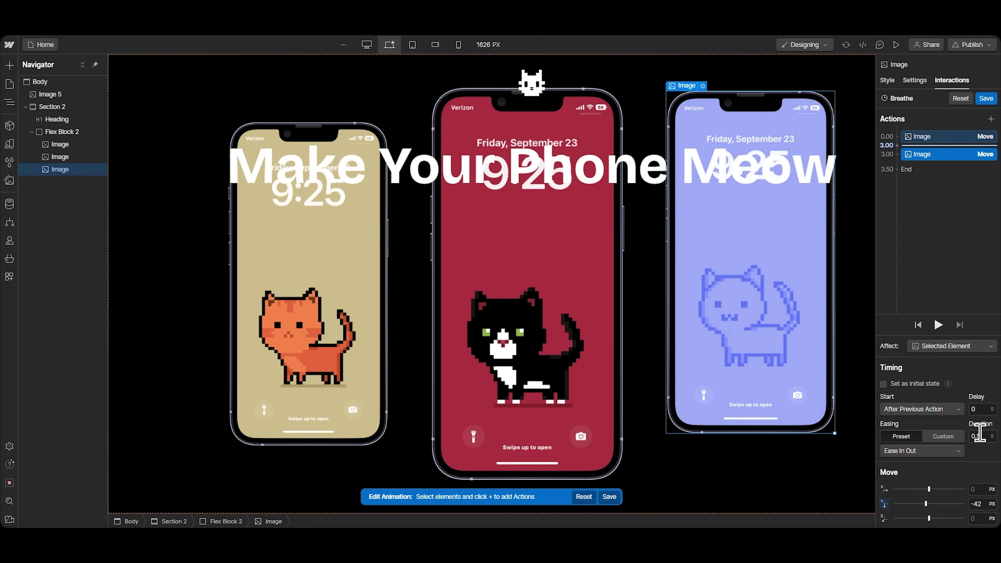
pyautogui.click(985, 98)
pyautogui.press('super+shift+p')
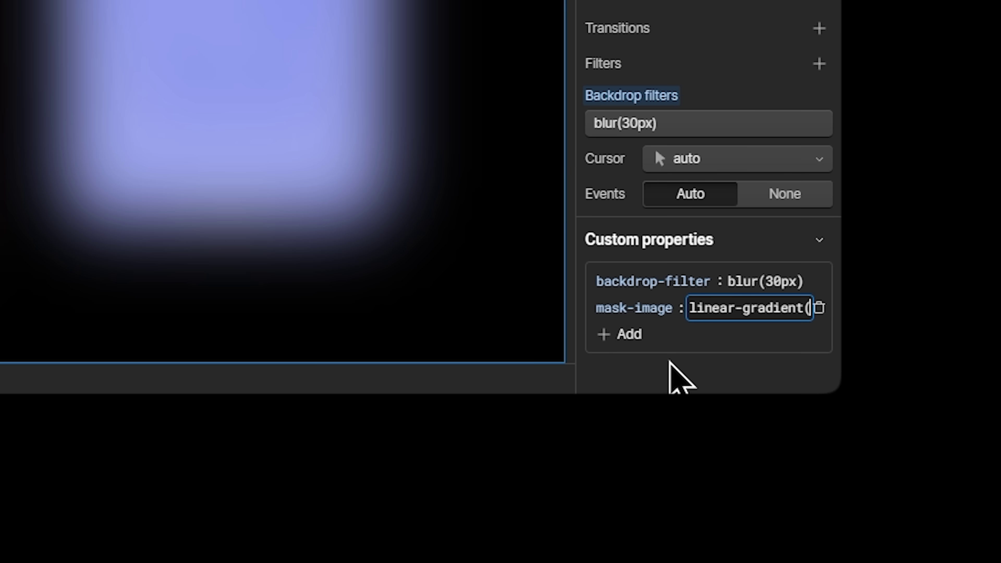
# Step: Enter the mask-image value linear-gradient(to bottom, rgba(0,0,0), rgba(0,0,0,0)) on the container
pyautogui.write('to bottom, rgba(0,0,0), rgba(0,0,0')
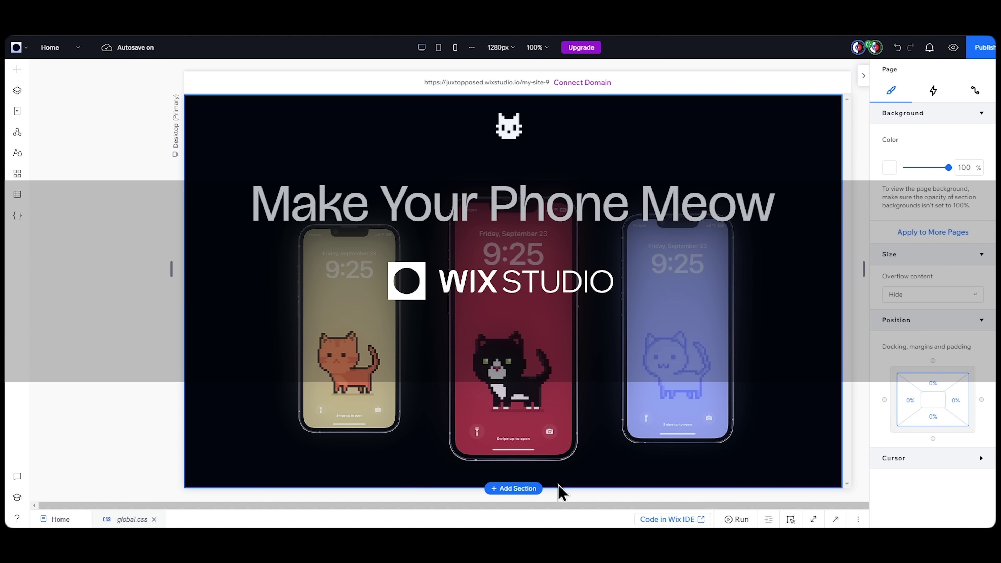
# Step: Add a grid section below the hero, split both right cells into two columns, and resize the columns
pyautogui.click(527, 491)
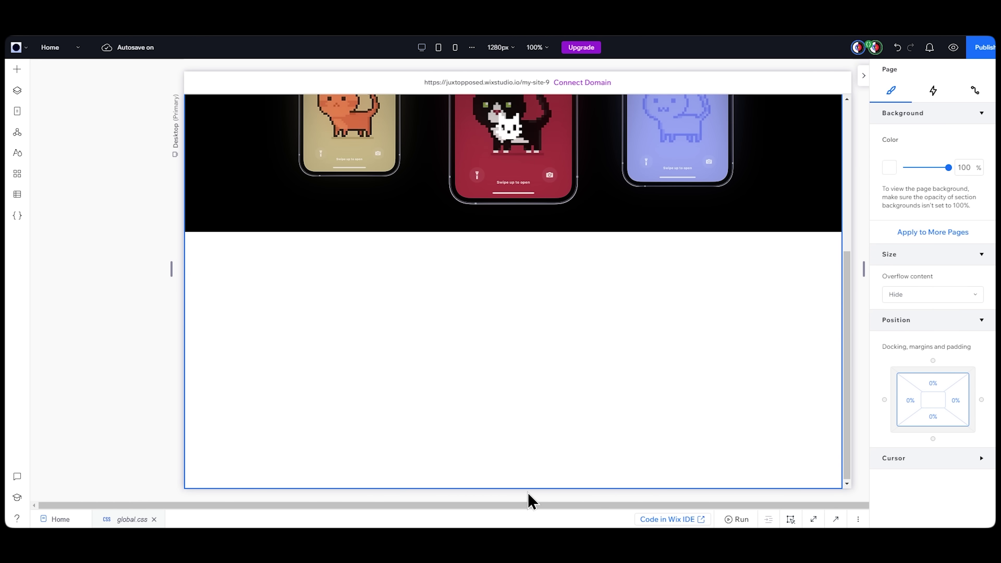
pyautogui.click(540, 377)
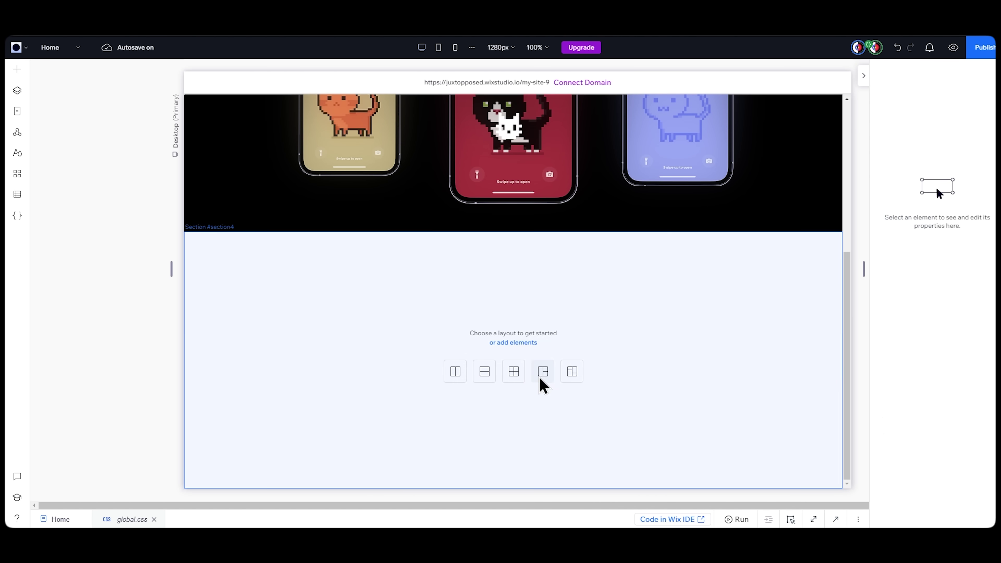
pyautogui.click(542, 384)
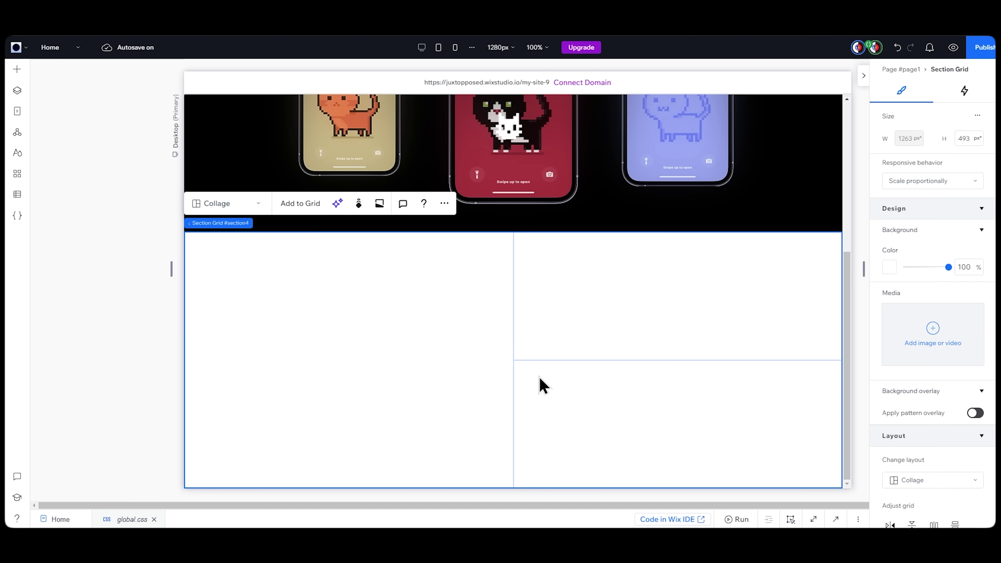
pyautogui.click(696, 288)
pyautogui.click(599, 203)
pyautogui.click(663, 414)
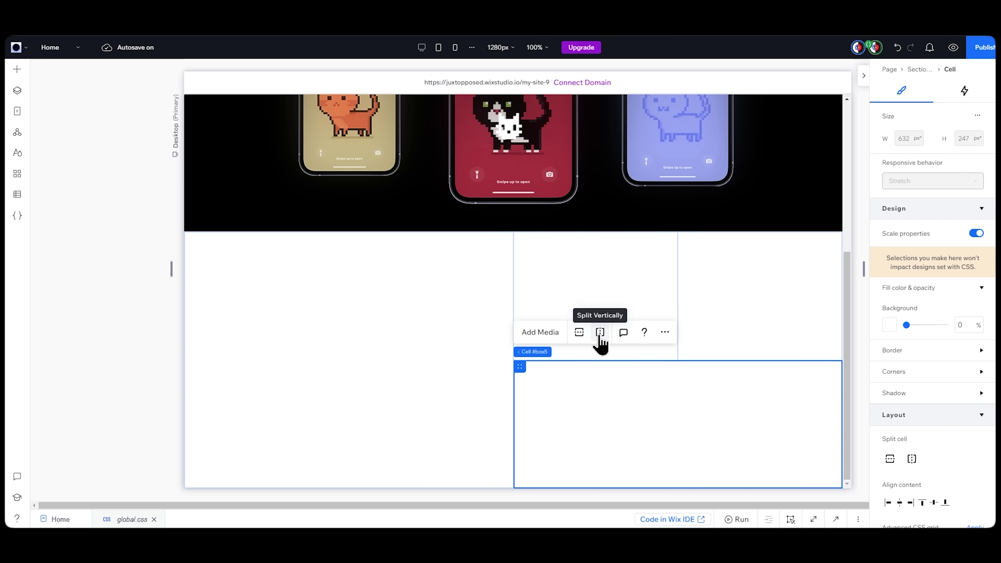
pyautogui.click(600, 332)
pyautogui.moveTo(513, 413); pyautogui.dragTo(471, 414)
pyautogui.moveTo(677, 311); pyautogui.dragTo(603, 311)
# Step: Give the grid 5 px gaps, linked padding on all sides, and a black background
pyautogui.press('Tab')
pyautogui.write('5')
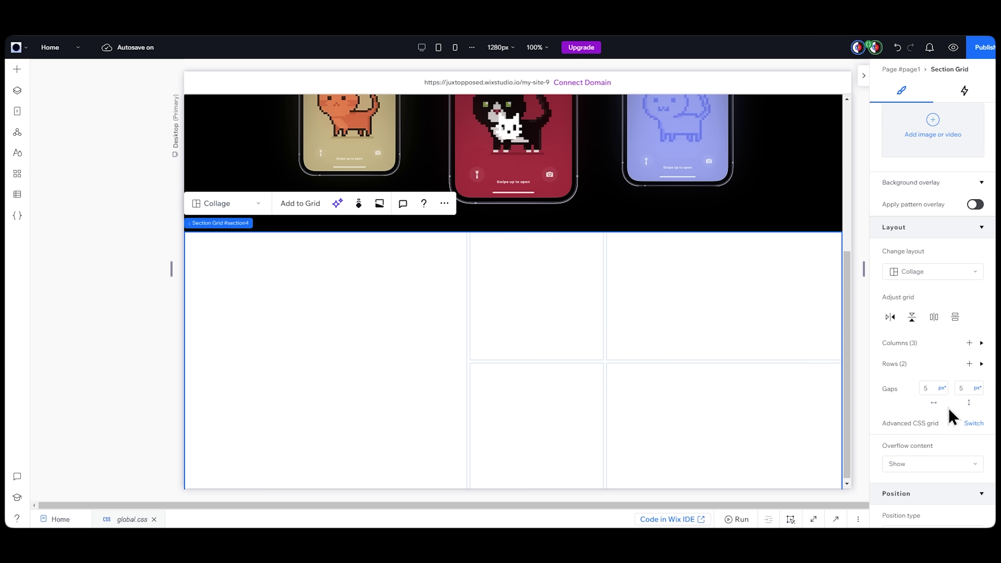
pyautogui.scroll(-5, 949, 414)
pyautogui.click(930, 419)
pyautogui.click(933, 449)
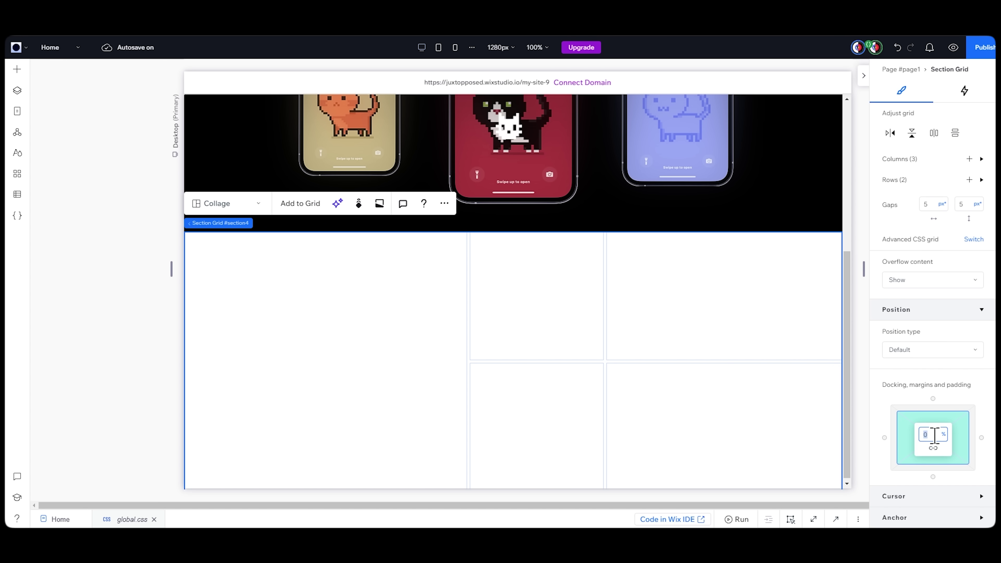
pyautogui.scroll(5, 917, 374)
pyautogui.click(889, 268)
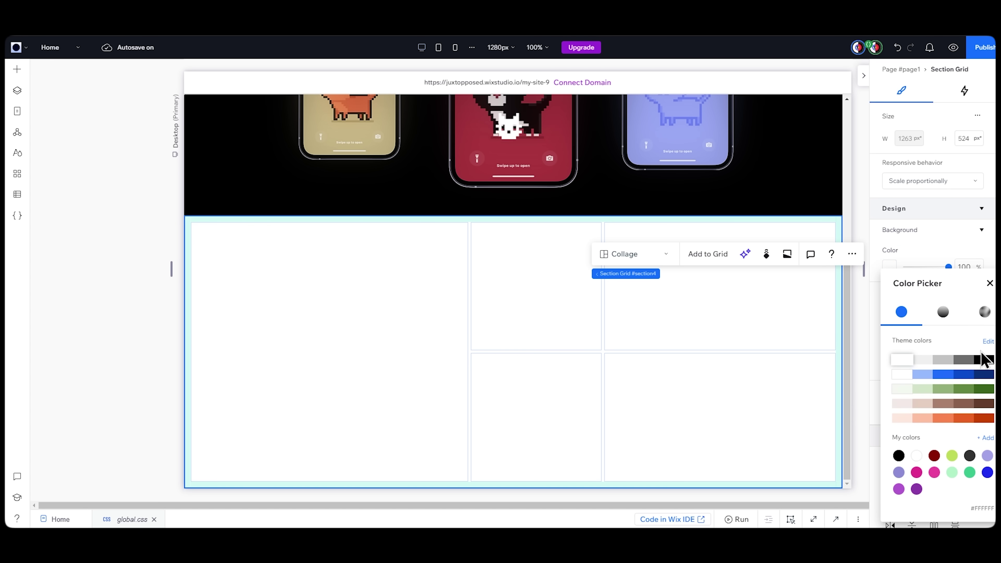
pyautogui.click(982, 360)
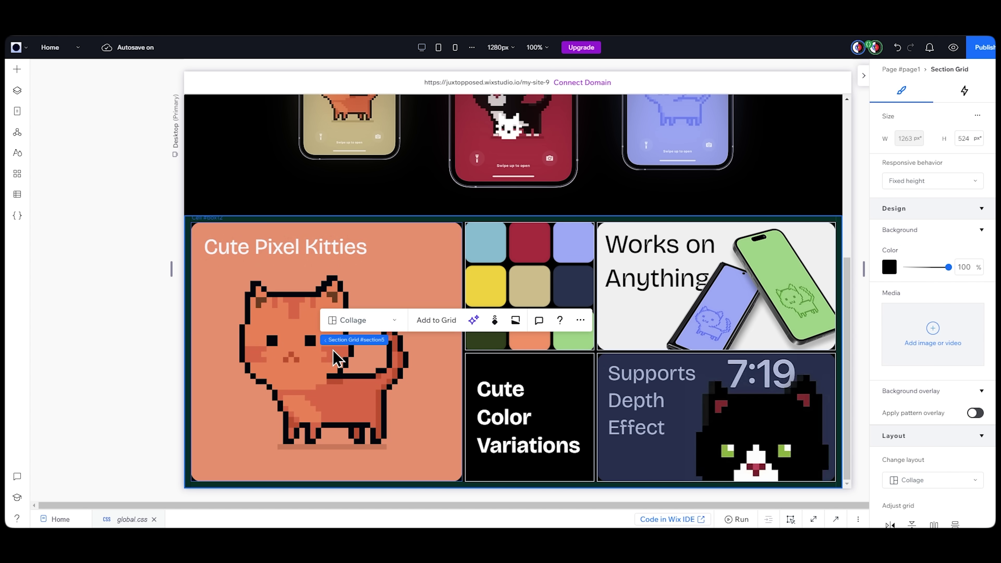
# Step: Crop the cat image in the Cute Pixel Kitties tile to sit lower, then preview
pyautogui.click(335, 347)
pyautogui.click(335, 347)
pyautogui.click(408, 195)
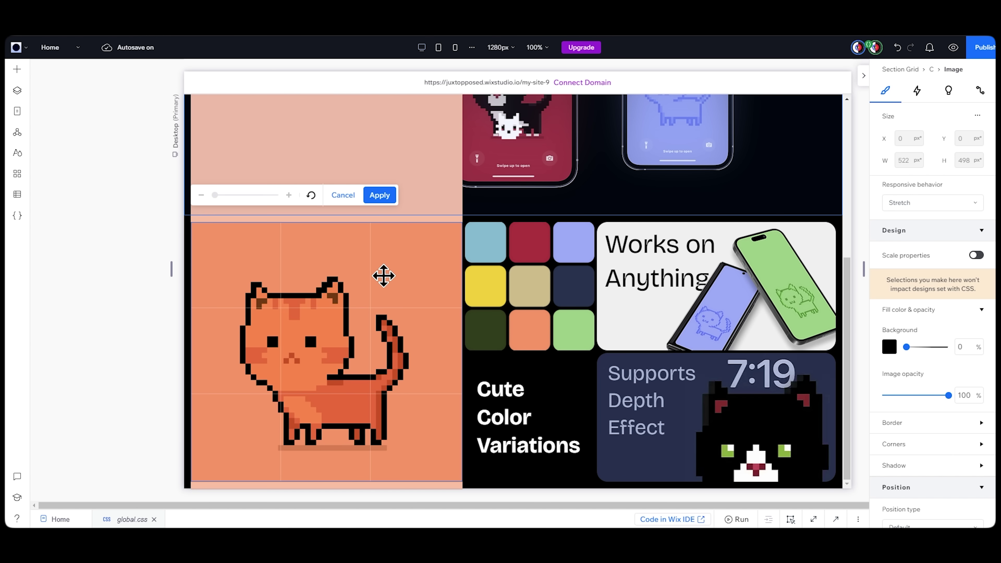
pyautogui.moveTo(384, 276)
pyautogui.mouseDown()
pyautogui.moveTo(379, 304)
pyautogui.moveTo(380, 290)
pyautogui.mouseUp()
pyautogui.hotkey('ctrl', 'p')
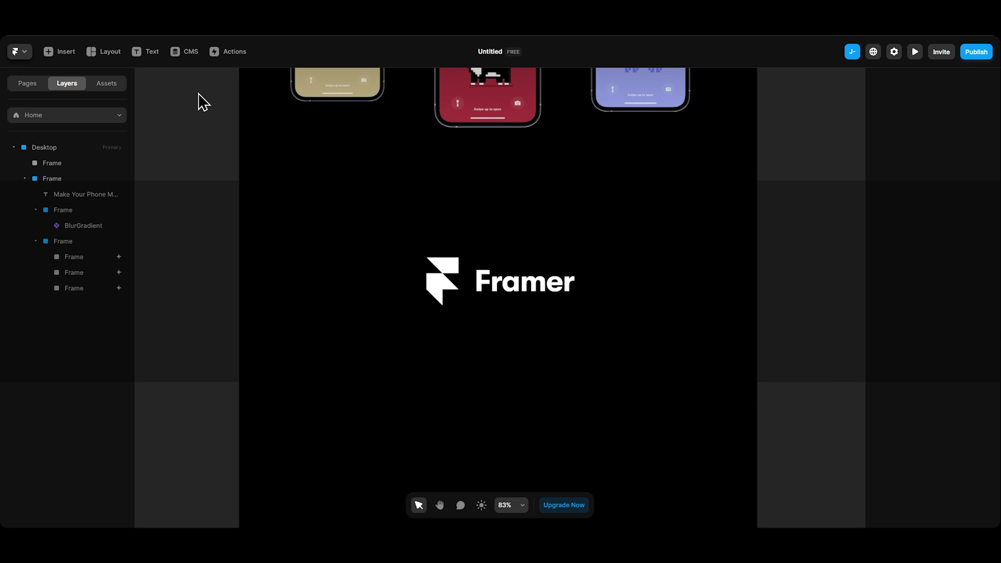
# Step: Draw a grid below the phones, add another frame, and set five columns in one row
pyautogui.click(104, 51)
pyautogui.click(145, 128)
pyautogui.moveTo(240, 138); pyautogui.dragTo(755, 354)
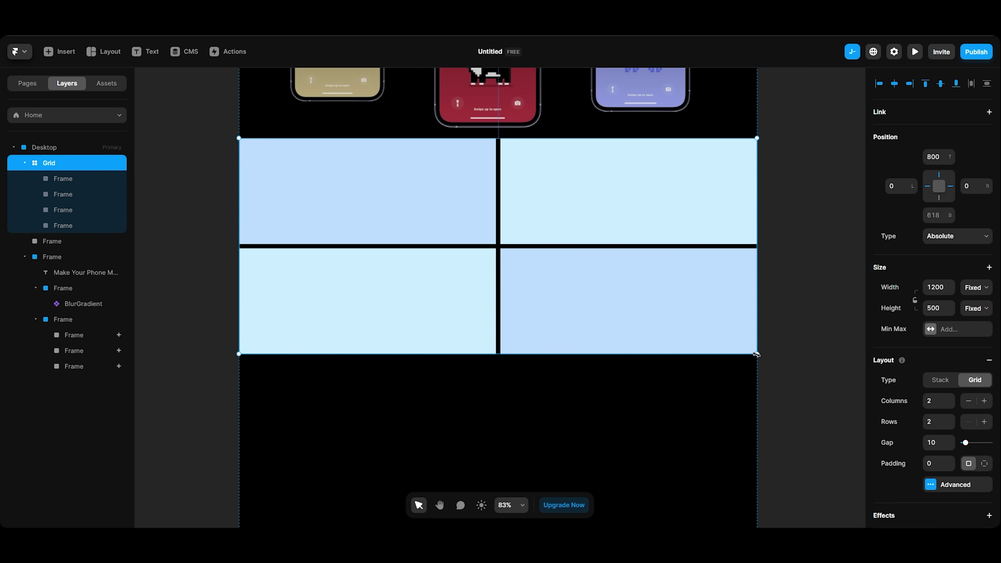
pyautogui.hotkey('ctrl', 'd')
pyautogui.click(740, 346)
pyautogui.scroll(-4, 946, 365)
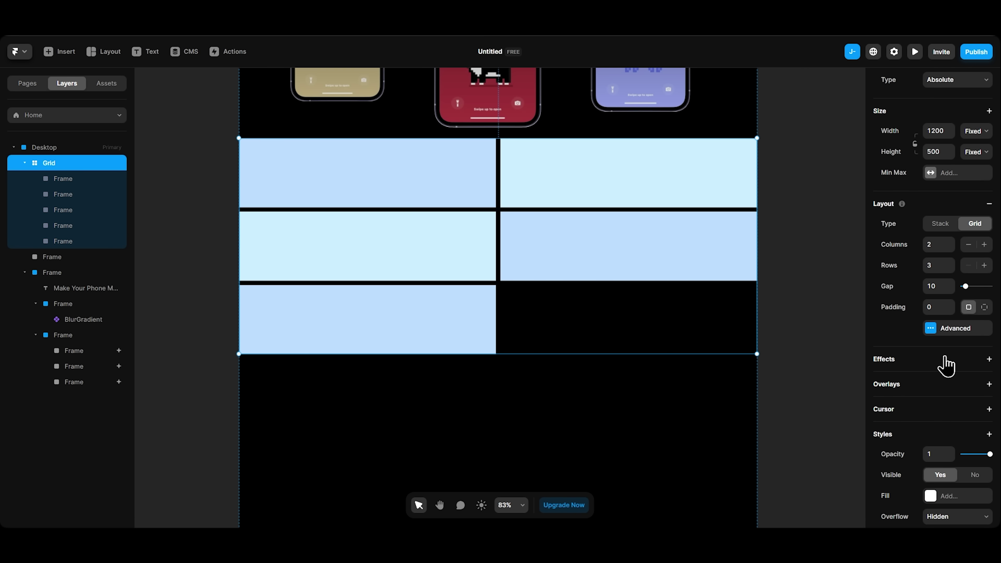
pyautogui.press('Return')
pyautogui.click(268, 219)
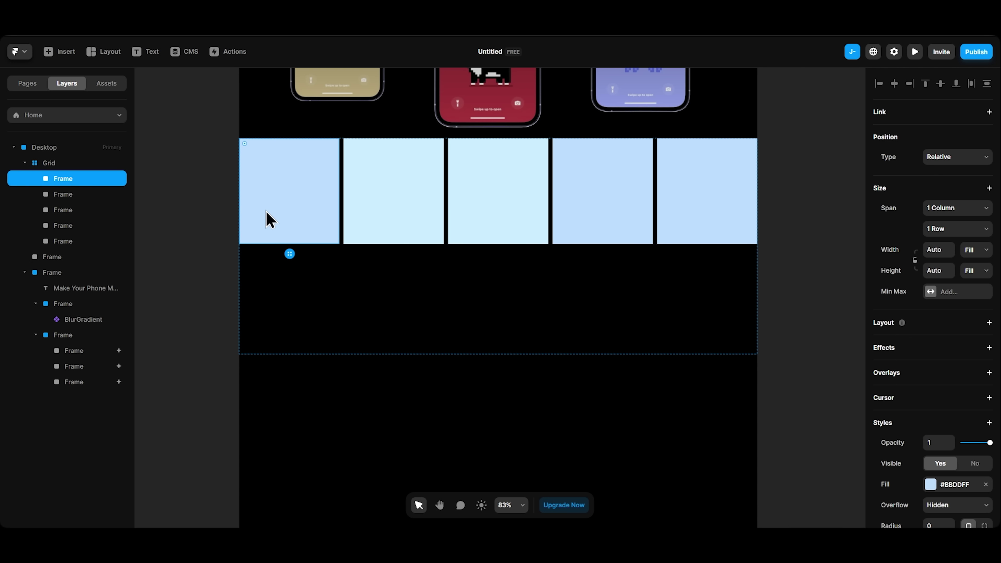
# Step: Make the first frame span 2 columns and 2 rows, and the third and fifth frames span 2 columns
pyautogui.click(976, 215)
pyautogui.click(955, 228)
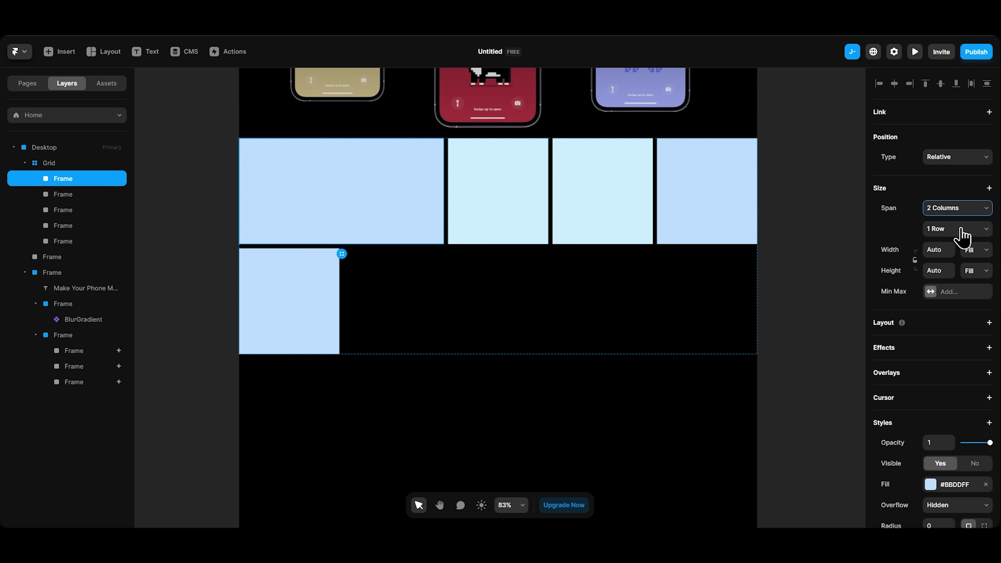
pyautogui.click(959, 230)
pyautogui.click(953, 258)
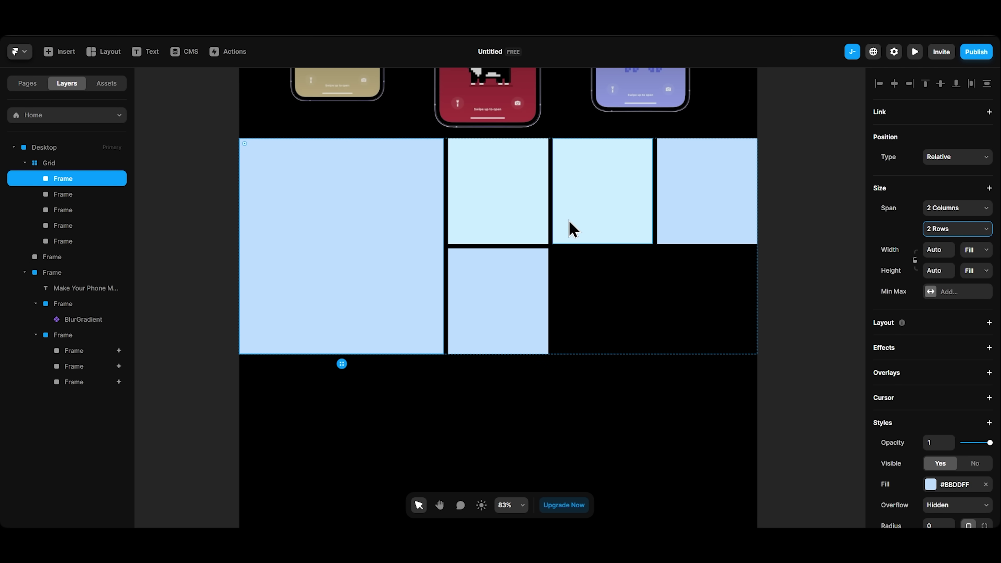
pyautogui.click(521, 225)
pyautogui.click(631, 212)
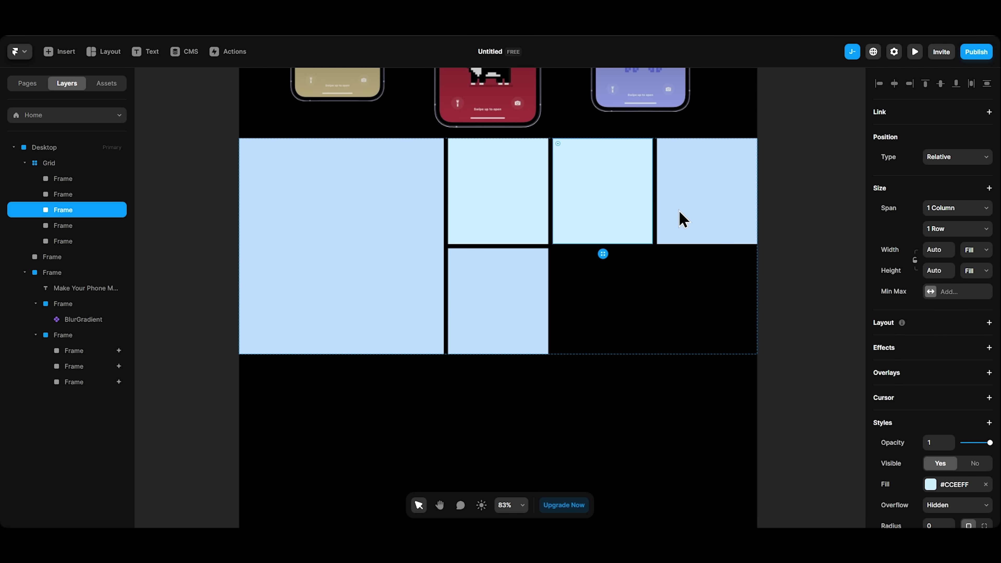
pyautogui.click(957, 207)
pyautogui.click(957, 227)
pyautogui.click(955, 208)
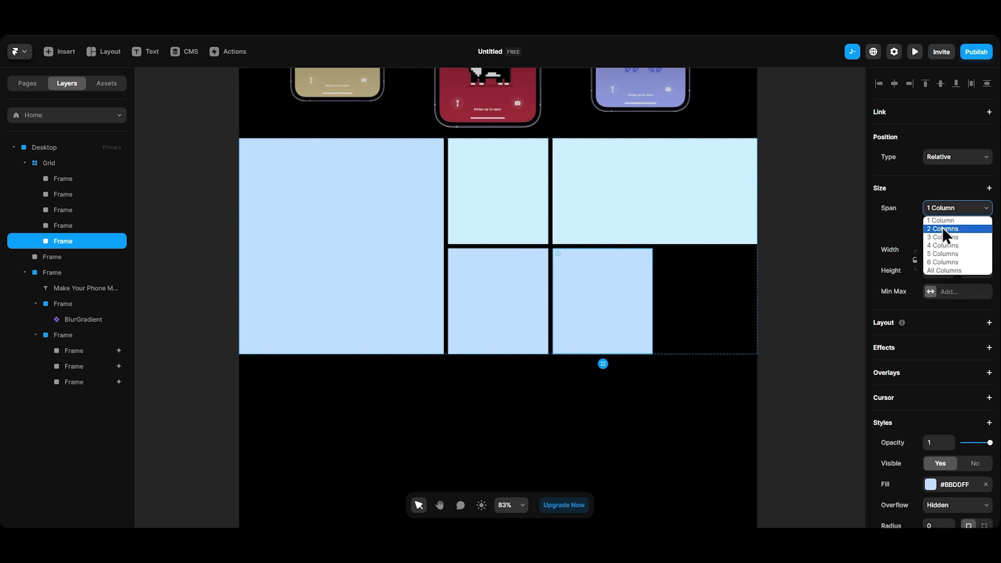
pyautogui.click(943, 232)
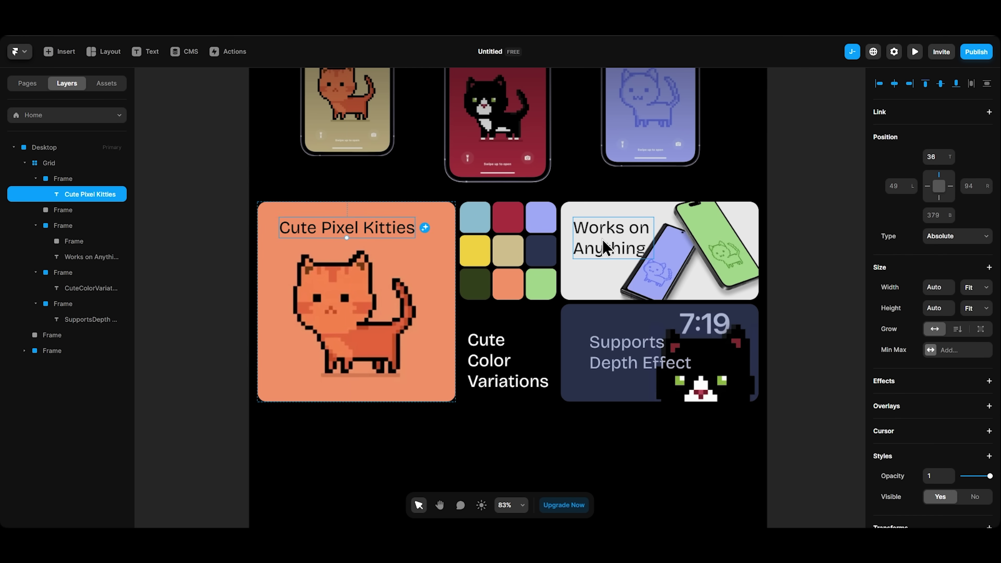
pyautogui.click(603, 250)
pyautogui.click(608, 367)
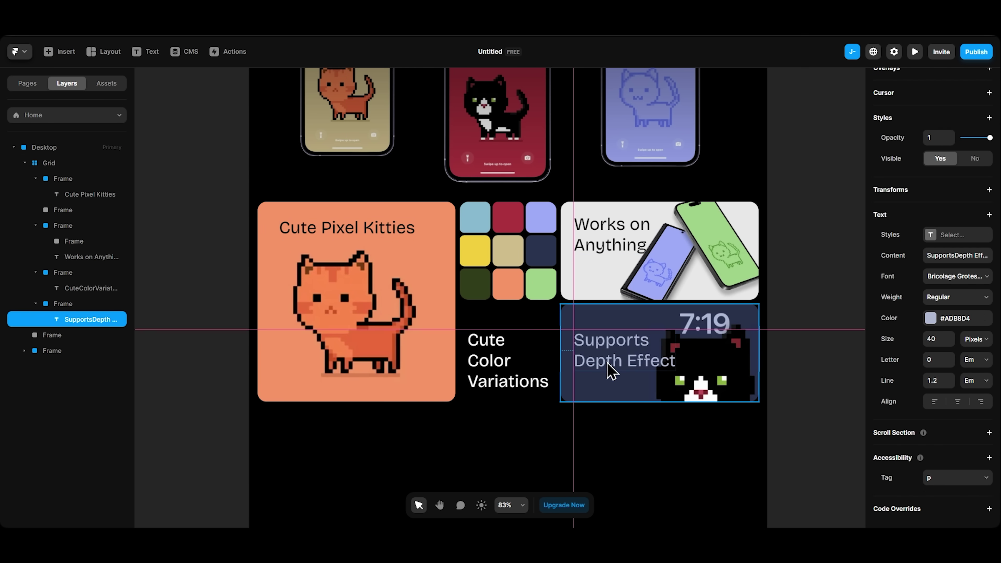
# Step: Add a Quick Stack below the hero, narrow the middle column to 0.5FR, and merge the first cell downward
pyautogui.click(506, 378)
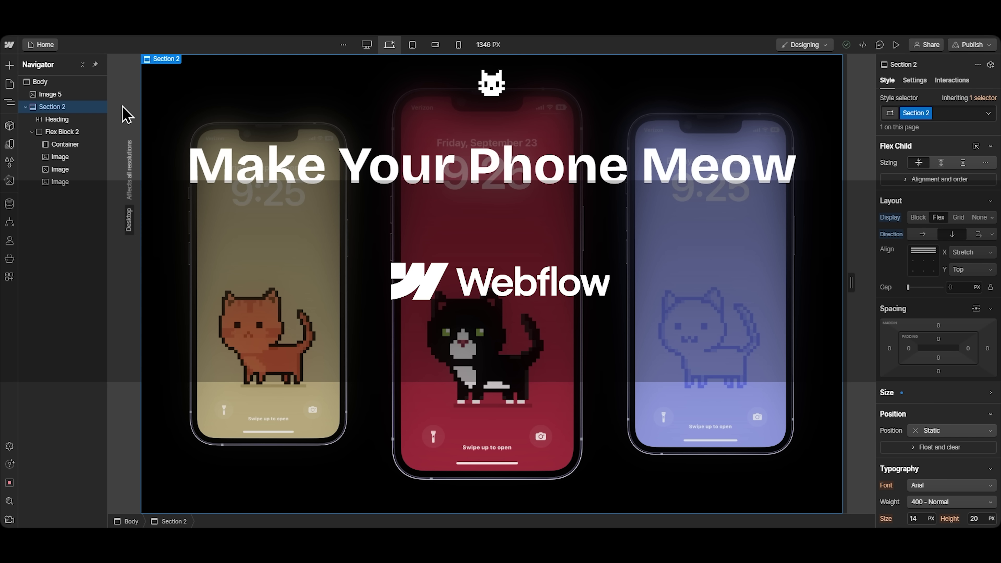
pyautogui.click(9, 65)
pyautogui.moveTo(124, 160); pyautogui.dragTo(498, 516)
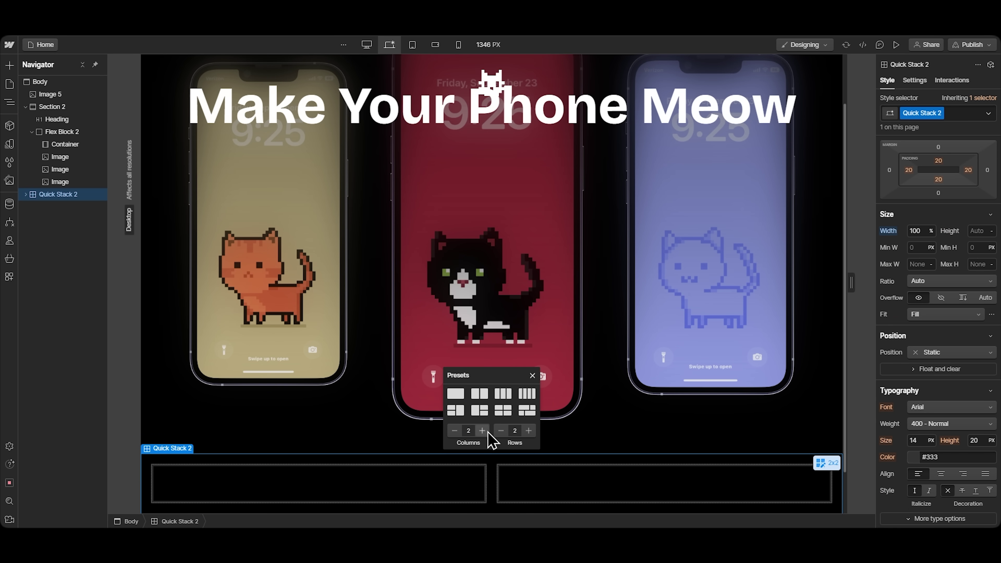
pyautogui.scroll(-2, 679, 424)
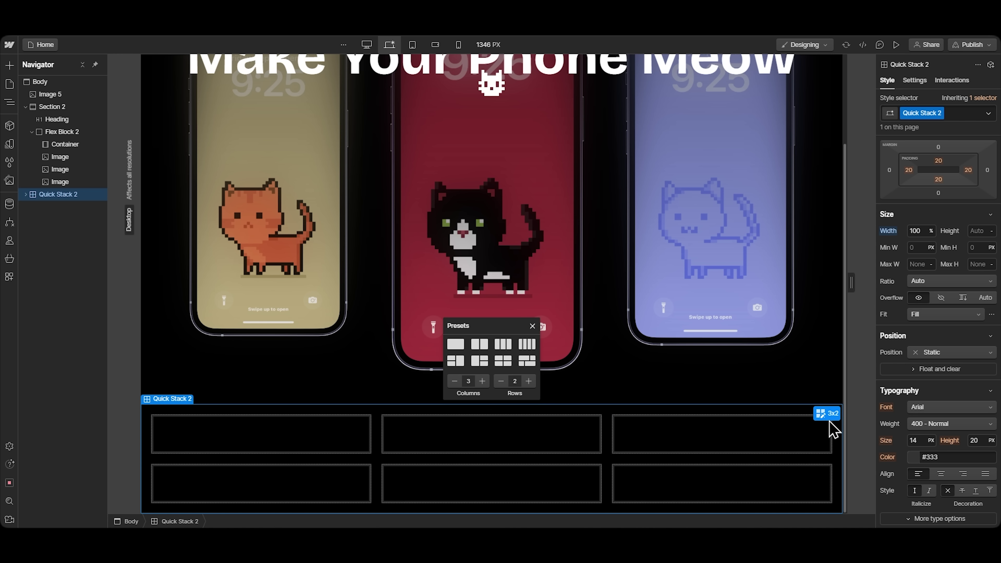
pyautogui.click(826, 414)
pyautogui.click(491, 404)
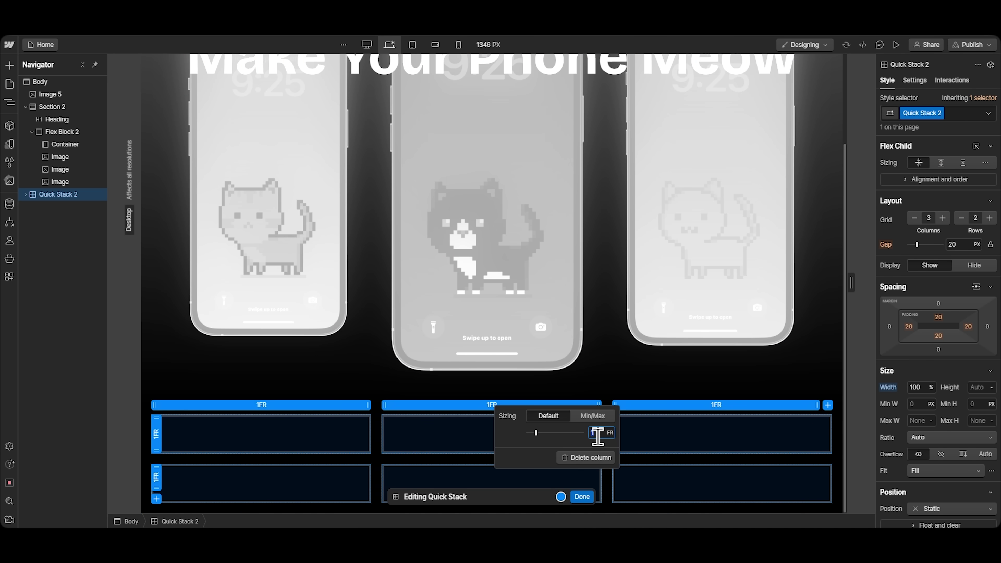
pyautogui.rightClick(309, 289)
pyautogui.moveTo(382, 339)
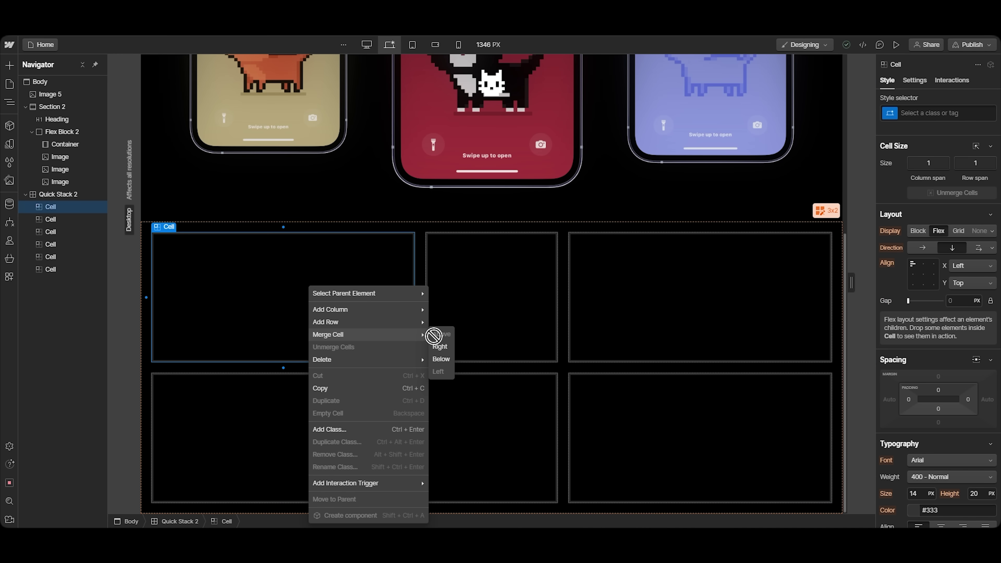
pyautogui.click(441, 360)
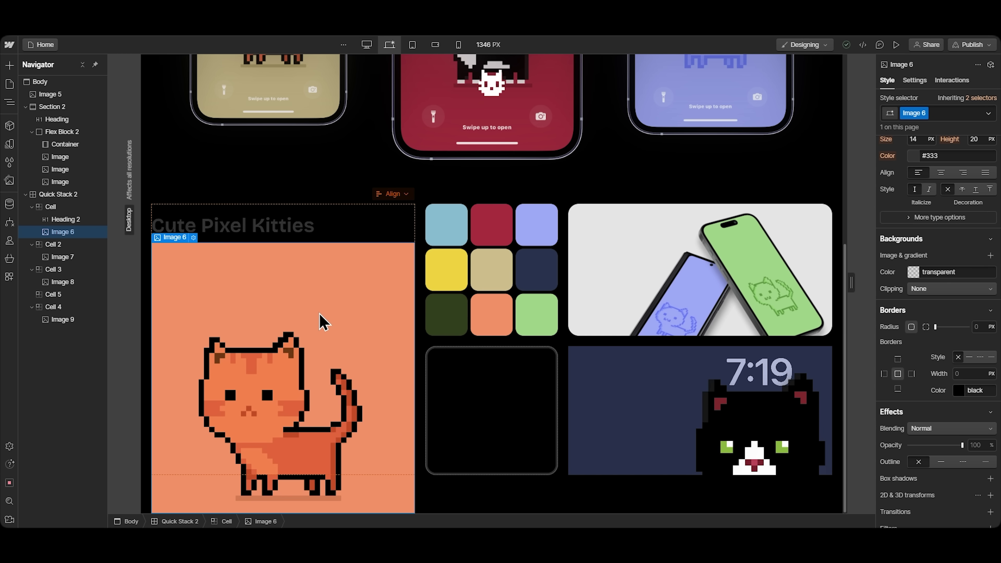
# Step: Position the kitty image absolutely and add a z-index property to the Cute Pixel Kitties heading
pyautogui.scroll(8, 906, 272)
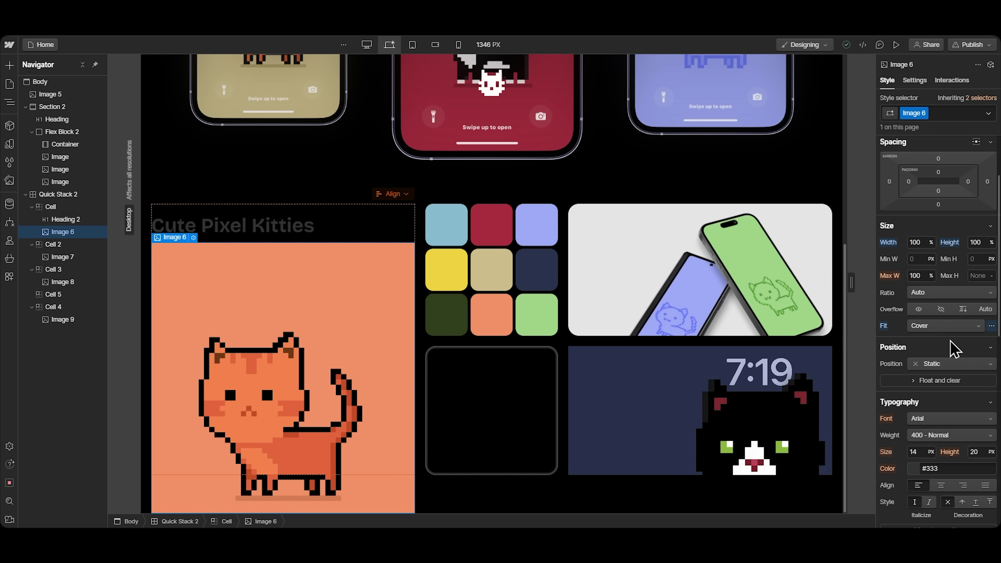
pyautogui.click(953, 363)
pyautogui.click(945, 390)
pyautogui.scroll(-8, 985, 390)
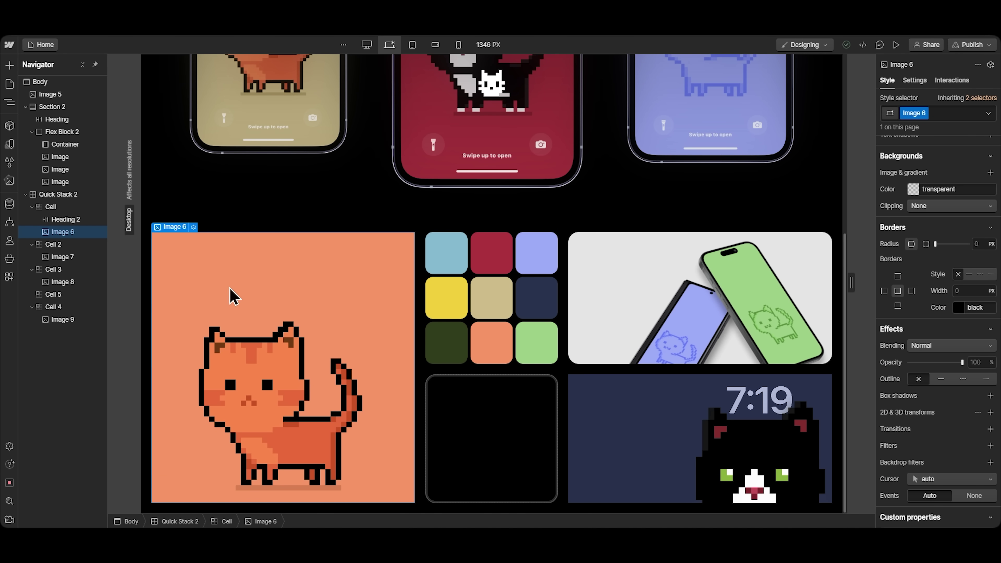
pyautogui.click(63, 219)
pyautogui.scroll(-2, 906, 453)
pyautogui.click(908, 478)
pyautogui.write('z-index')
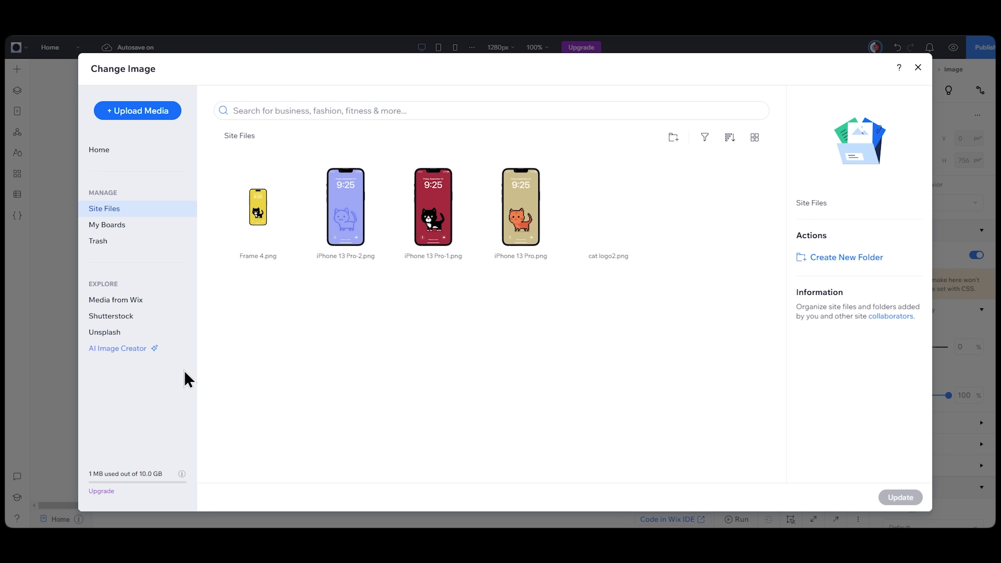
# Step: Generate a black pebble image with the AI Image Creator and save it to site files
pyautogui.click(92, 361)
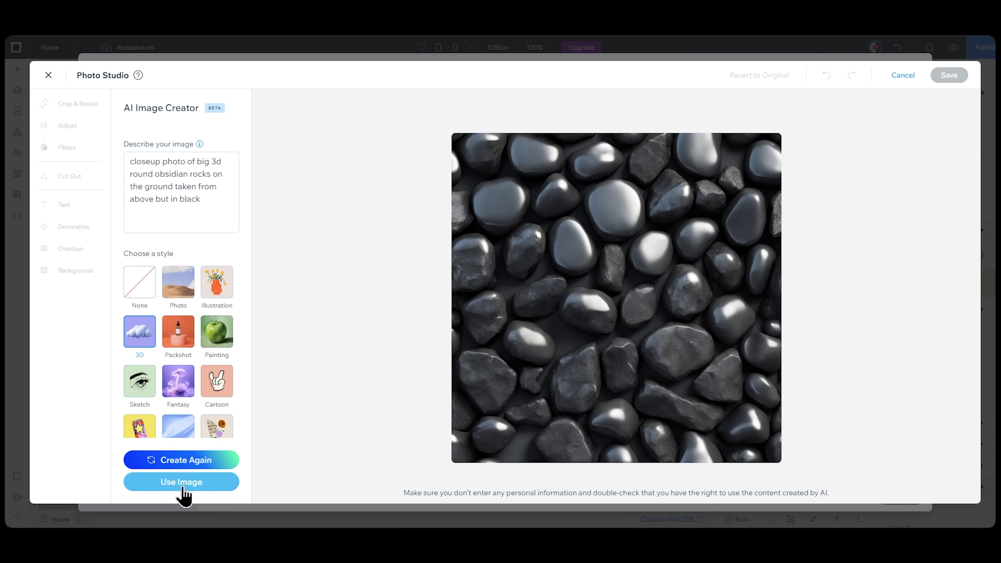
pyautogui.click(182, 489)
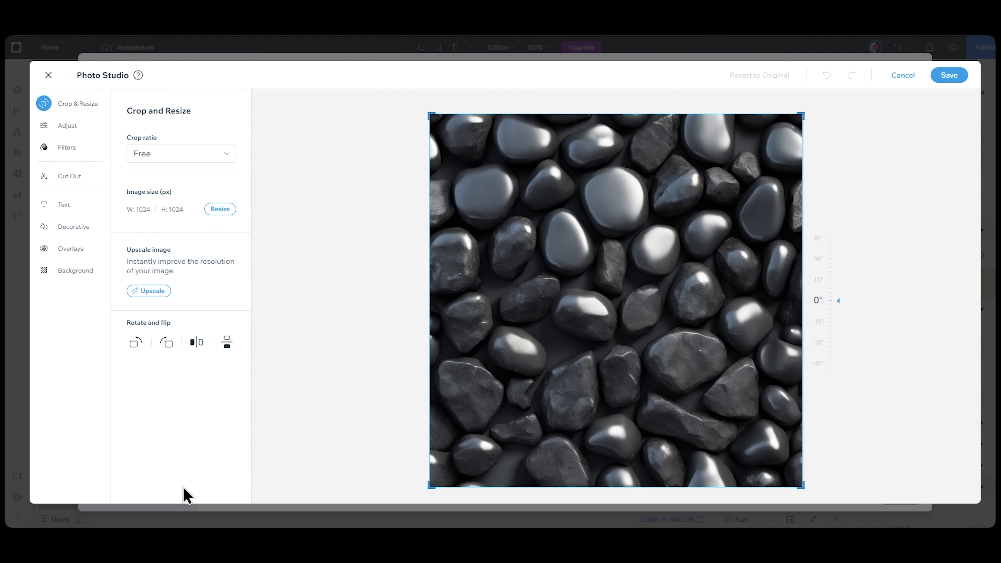
pyautogui.click(947, 75)
# Step: Replace the background of the Frame 4.png phone mockup with the pebble image
pyautogui.click(342, 238)
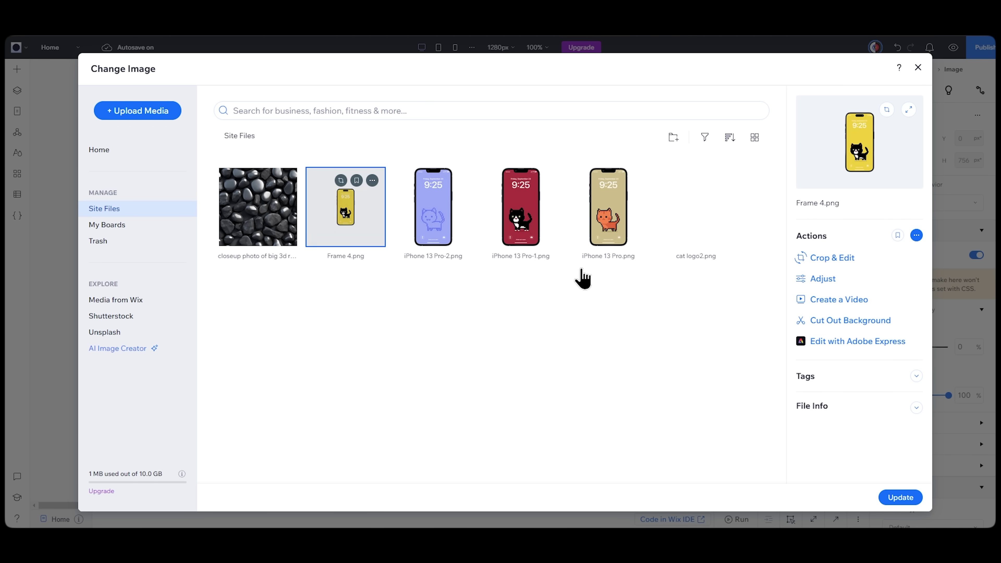
pyautogui.click(827, 261)
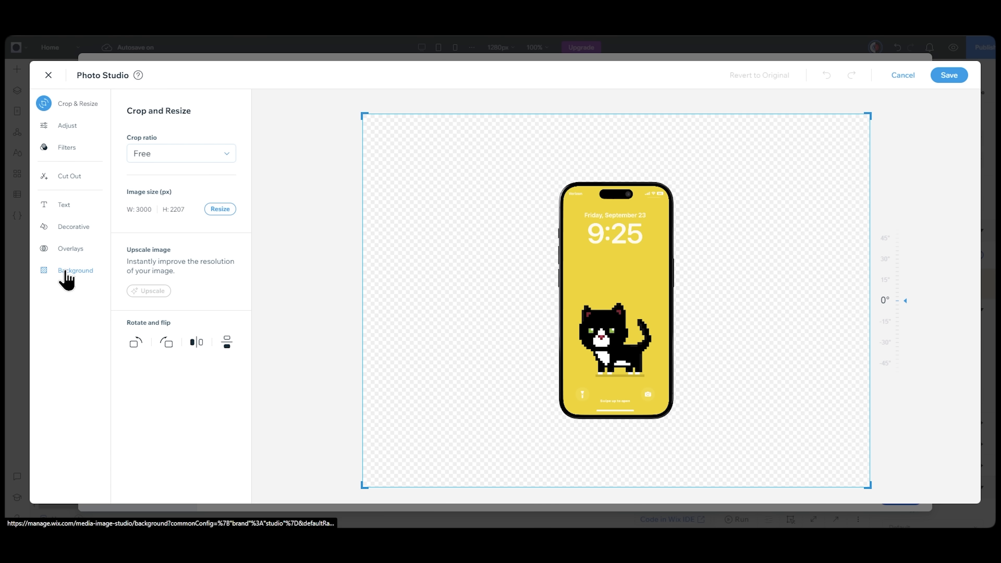
pyautogui.click(61, 271)
pyautogui.click(142, 241)
pyautogui.click(257, 207)
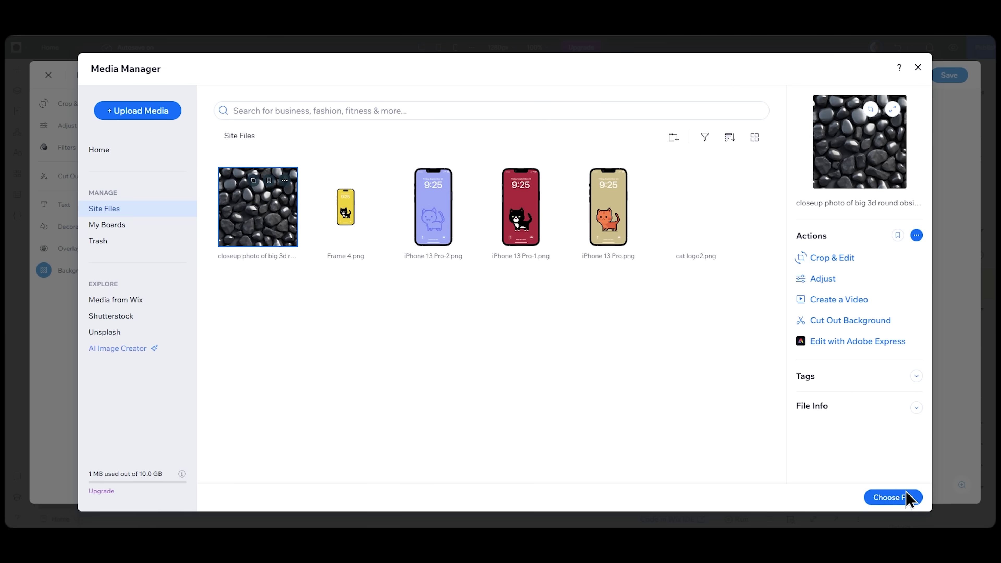
pyautogui.click(902, 498)
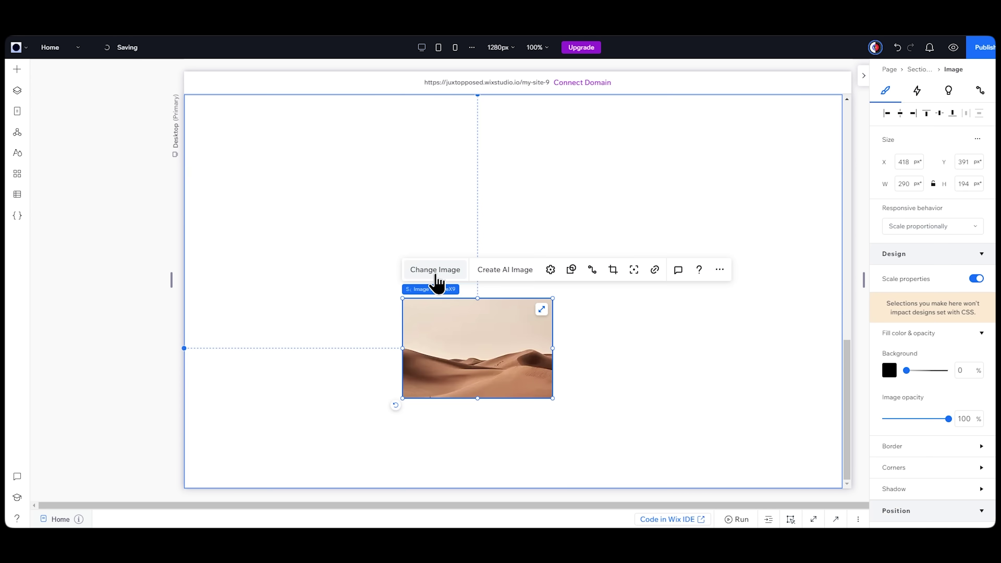
# Step: Swap in the pebble-backed phone image Frame 4_edited.jpg and set the section to Fit to screen
pyautogui.click(438, 272)
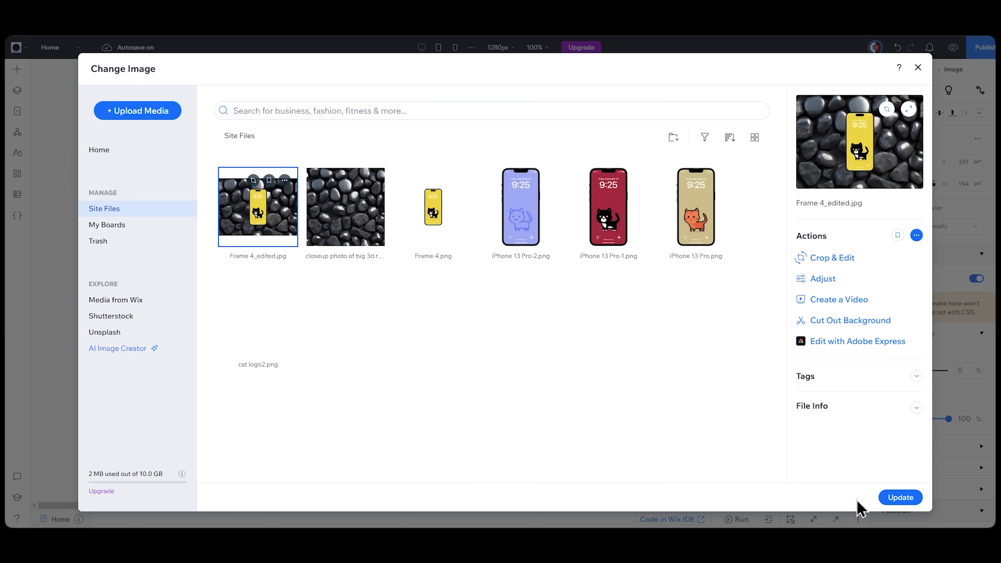
pyautogui.click(889, 497)
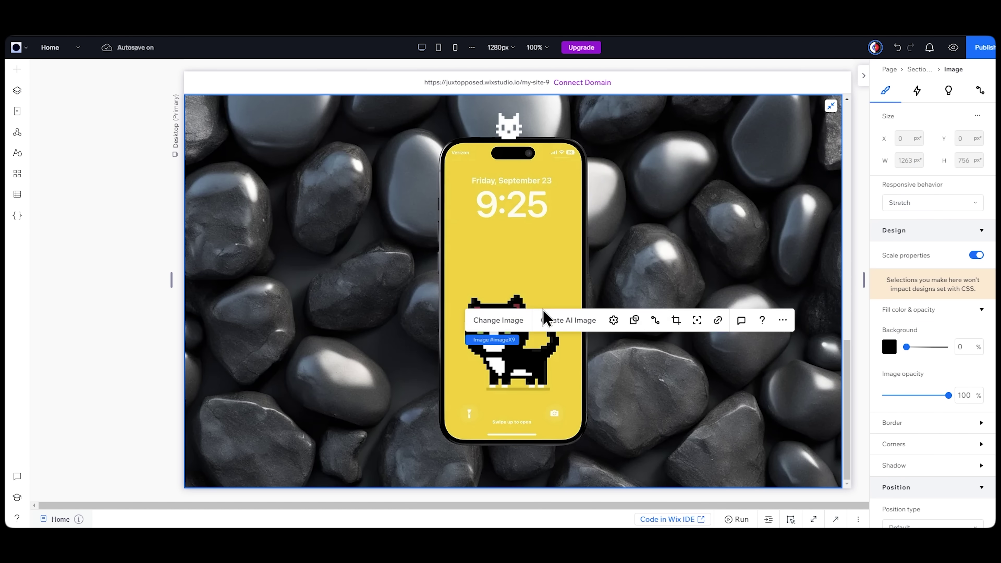
pyautogui.click(839, 203)
pyautogui.click(912, 185)
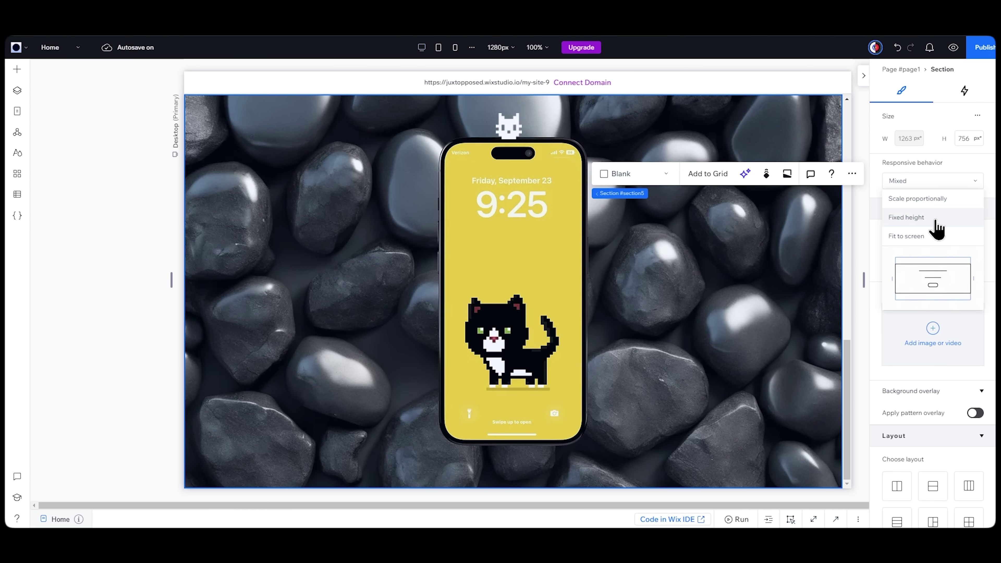
pyautogui.click(948, 239)
# Step: Add a Scroll animation to the phone image
pyautogui.click(637, 299)
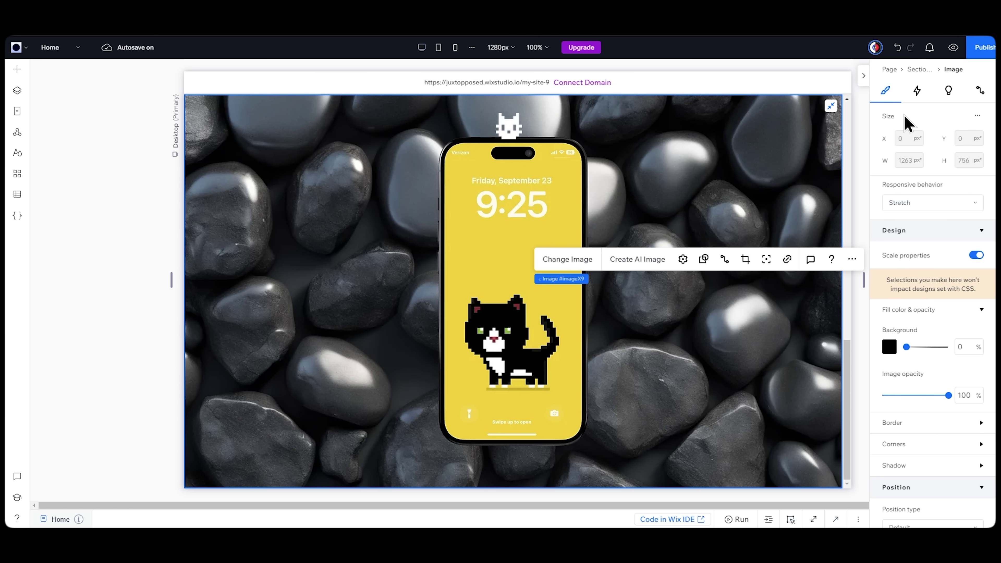
pyautogui.click(918, 98)
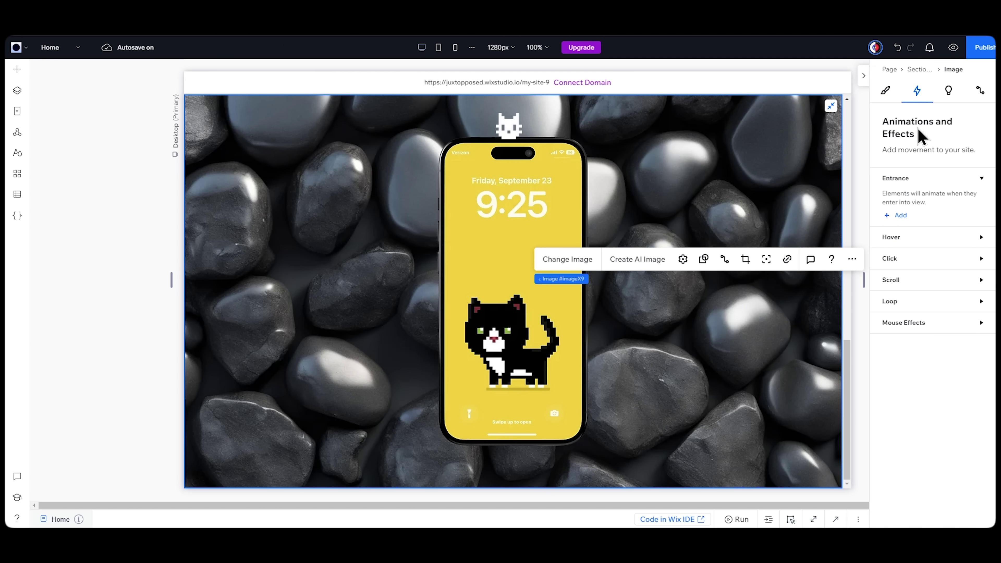
pyautogui.click(914, 280)
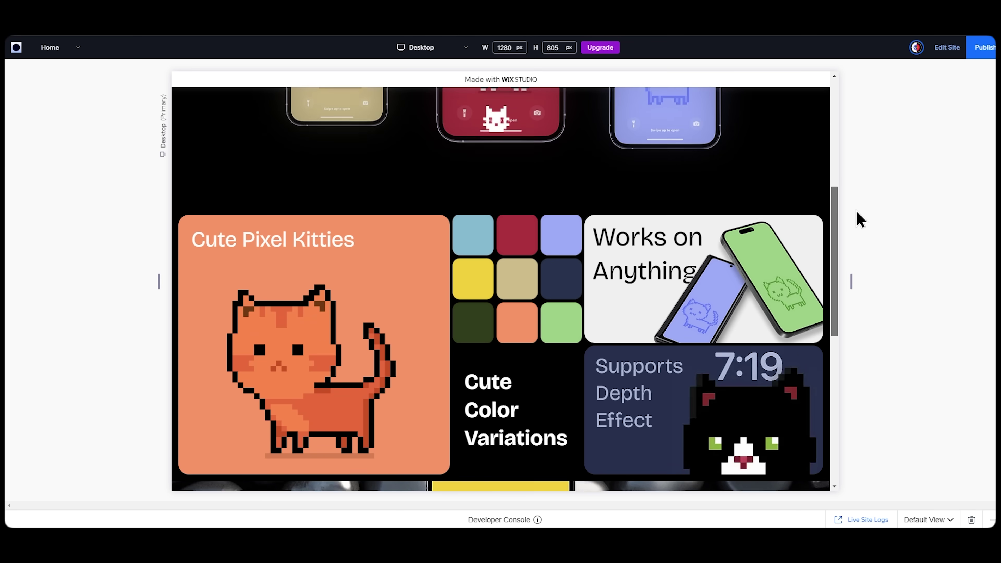
pyautogui.scroll(-10, 855, 269)
# Step: Draw a frame below the grid and fill it with an image
pyautogui.moveTo(248, 124)
pyautogui.mouseDown()
pyautogui.moveTo(693, 353)
pyautogui.moveTo(743, 424)
pyautogui.mouseUp()
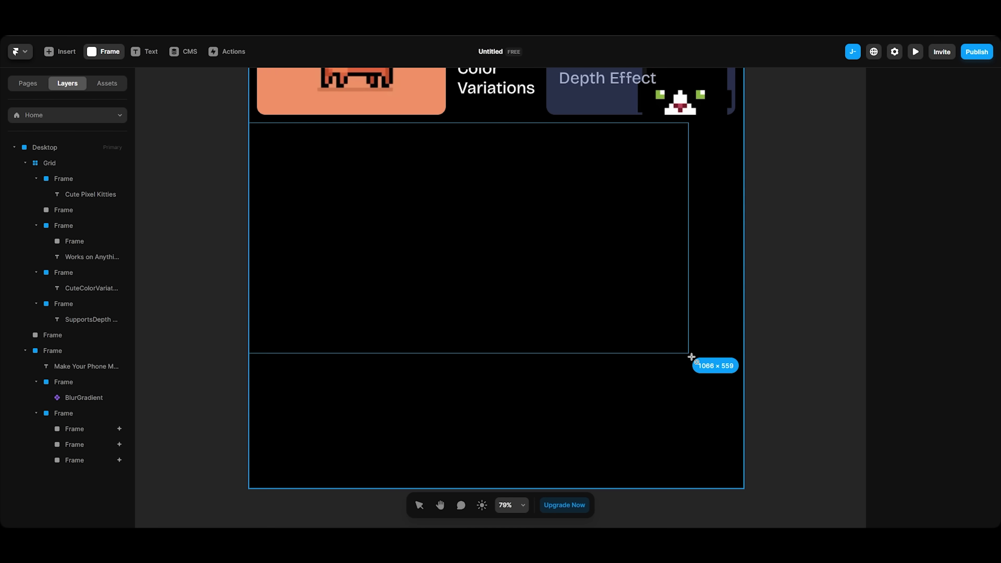
pyautogui.click(59, 51)
pyautogui.click(18, 392)
pyautogui.moveTo(167, 111); pyautogui.dragTo(353, 224)
pyautogui.moveTo(410, 252); pyautogui.dragTo(744, 424)
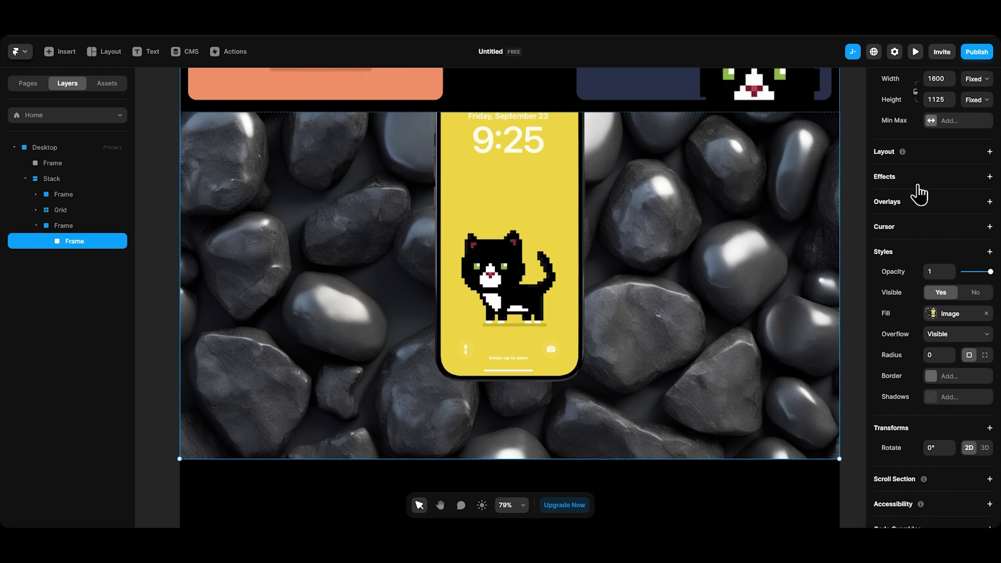
# Step: Add a Scroll Transform with starting Offset Y -200 and ending offset 3, then preview
pyautogui.click(927, 178)
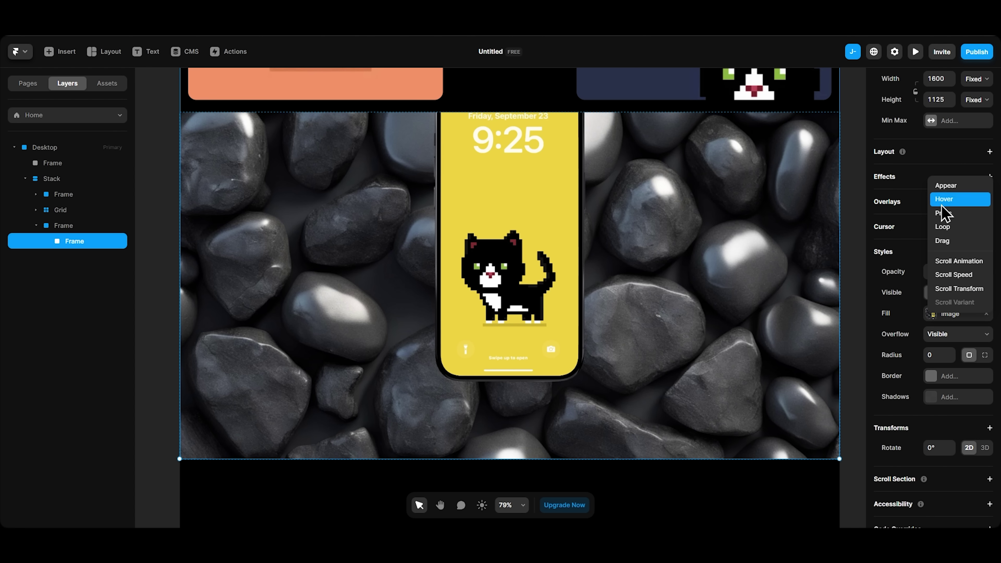
pyautogui.click(954, 288)
pyautogui.click(789, 254)
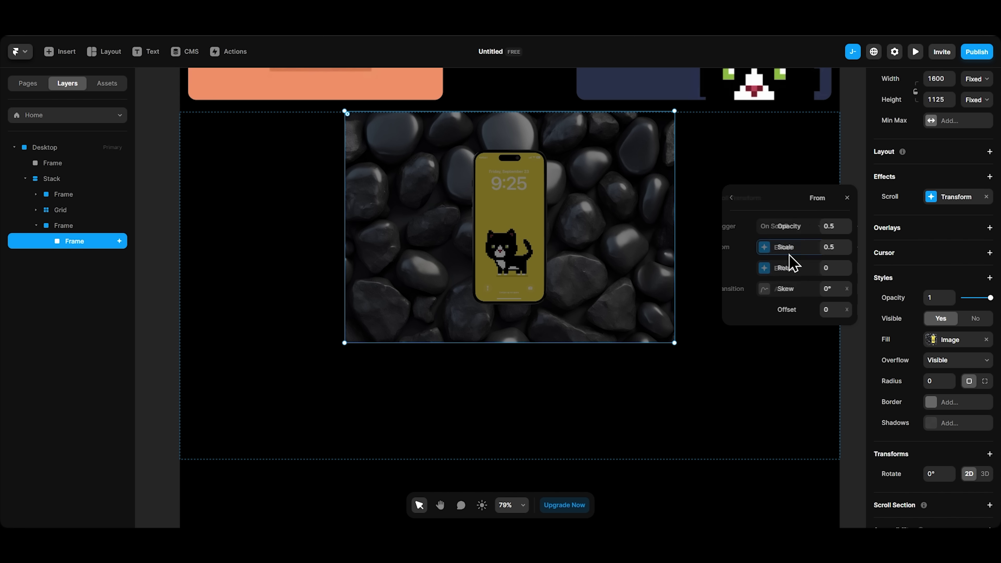
pyautogui.click(823, 307)
pyautogui.write('-200')
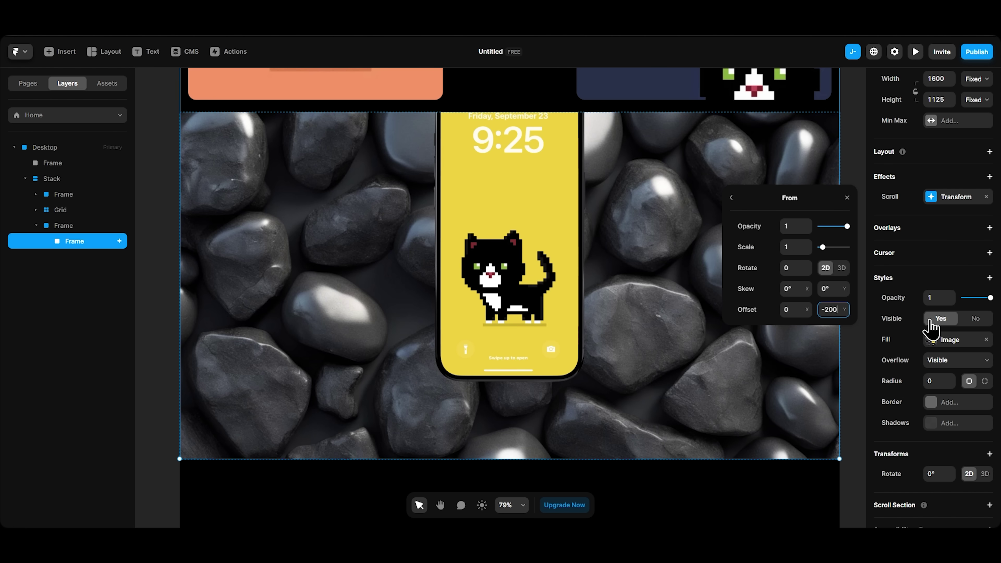
pyautogui.click(730, 198)
pyautogui.click(804, 270)
pyautogui.click(833, 309)
pyautogui.write('300')
pyautogui.press('super+p')
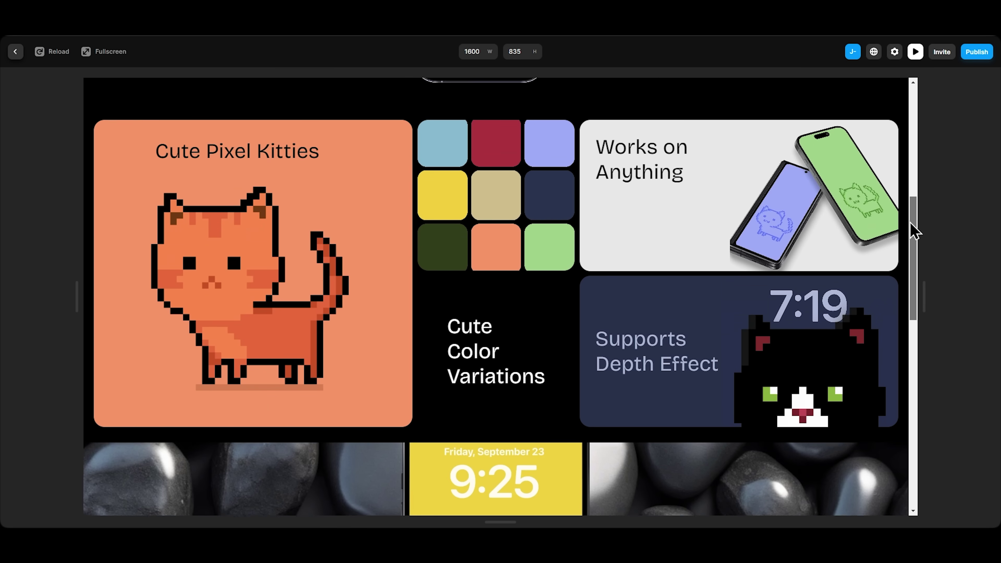
pyautogui.moveTo(914, 223); pyautogui.dragTo(914, 331)
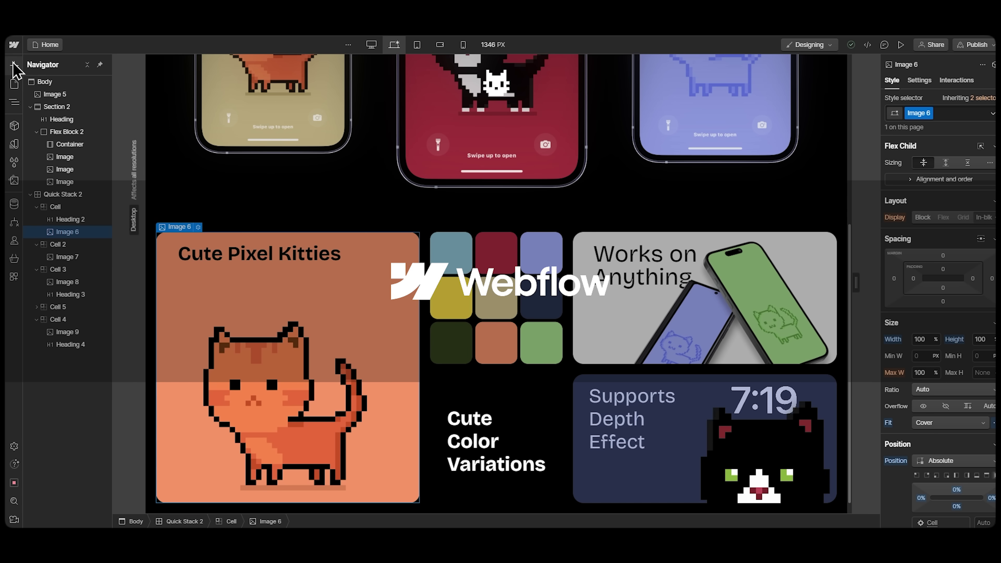
# Step: Add a new section holding the pebble-and-phone image
pyautogui.click(14, 66)
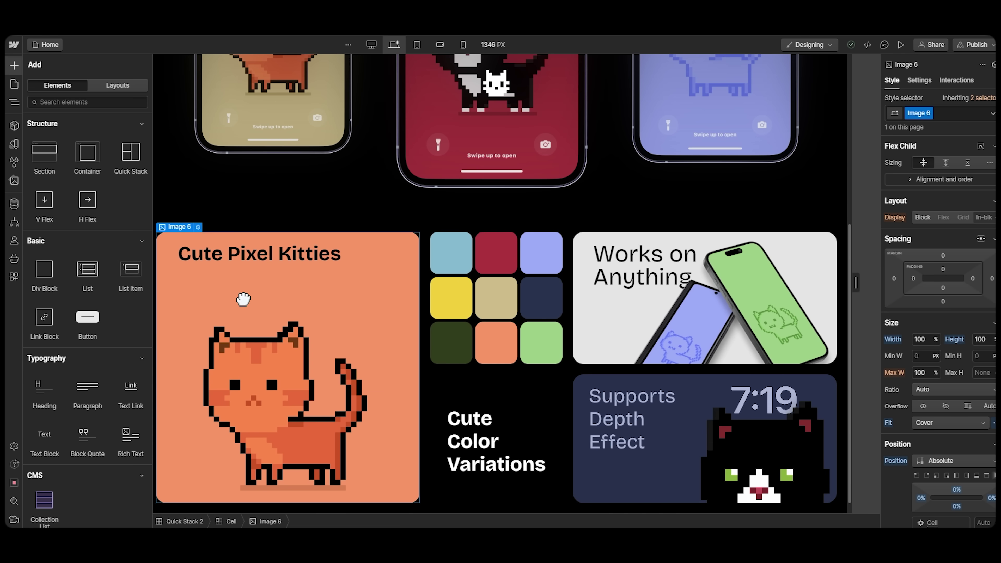
pyautogui.moveTo(40, 150); pyautogui.dragTo(447, 512)
pyautogui.scroll(-10, 840, 409)
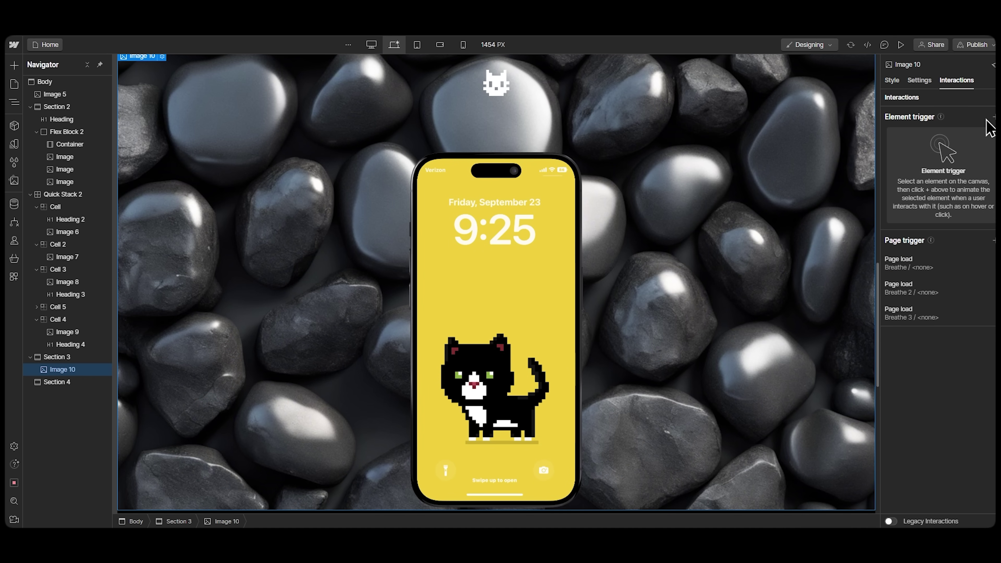
# Step: Add a while-scrolling-in-view animation moving the image from Y -400 at 0% to -100 at 100%
pyautogui.click(992, 117)
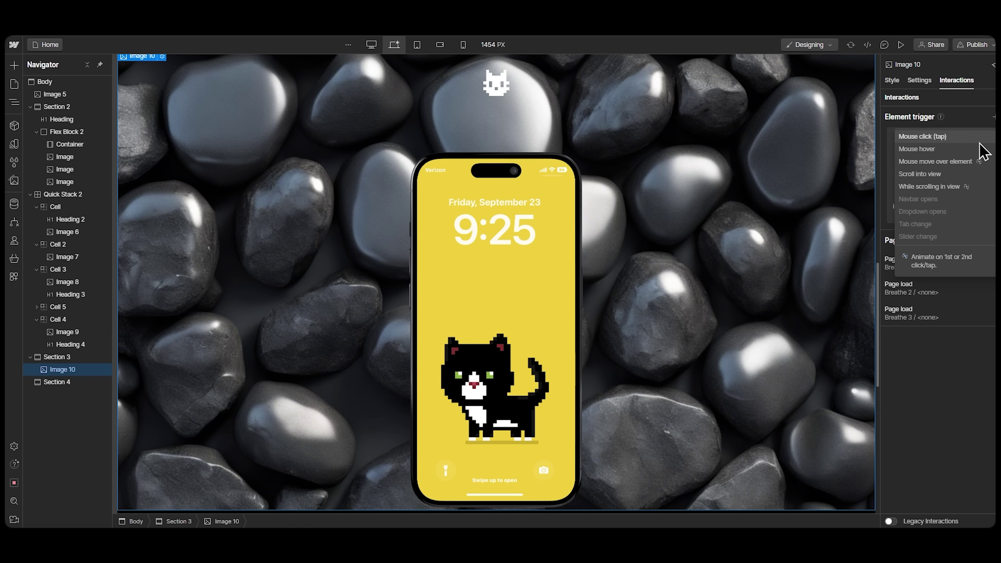
pyautogui.click(963, 187)
pyautogui.click(961, 171)
pyautogui.click(966, 192)
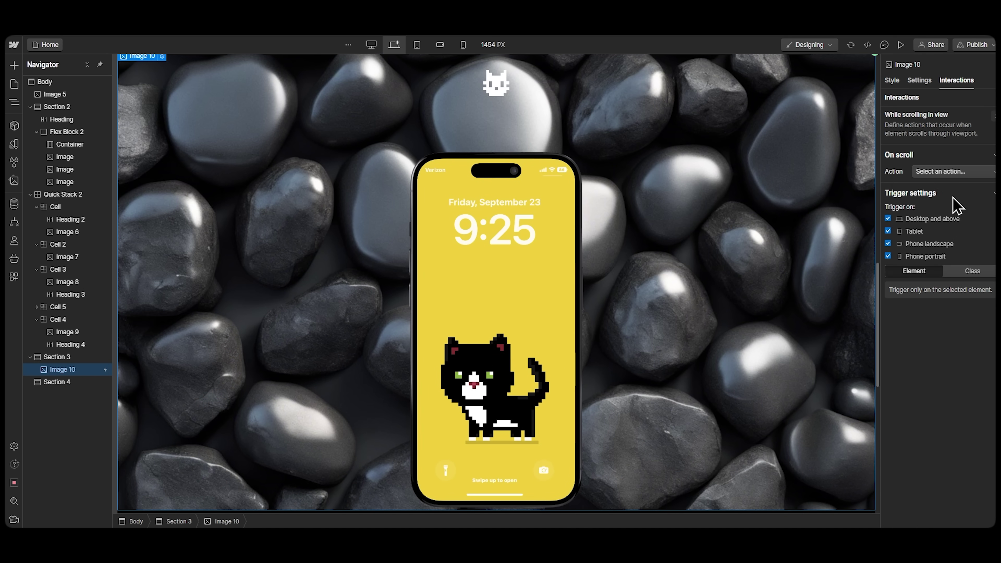
pyautogui.click(948, 186)
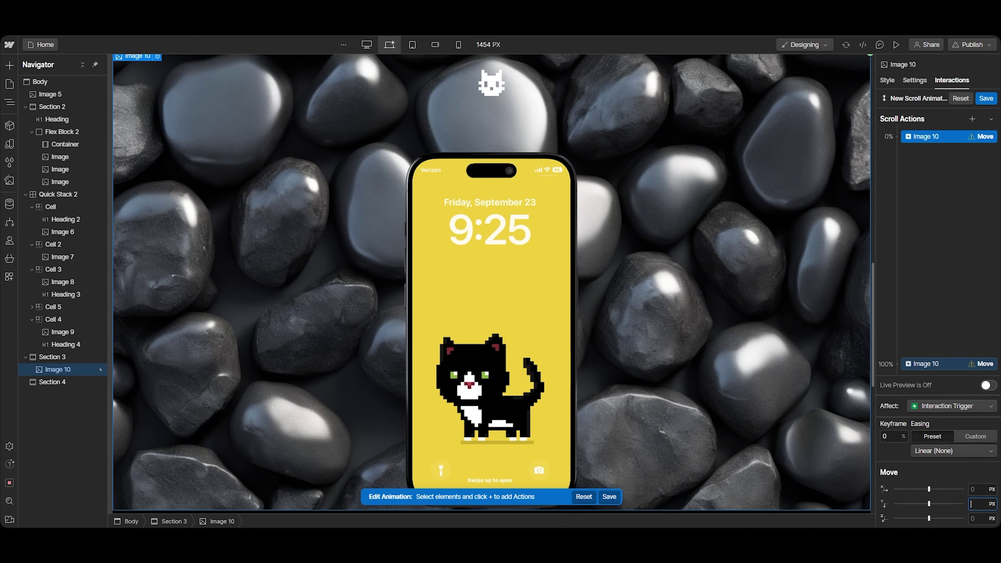
pyautogui.write('-400')
pyautogui.click(945, 364)
pyautogui.click(980, 503)
pyautogui.write('-100')
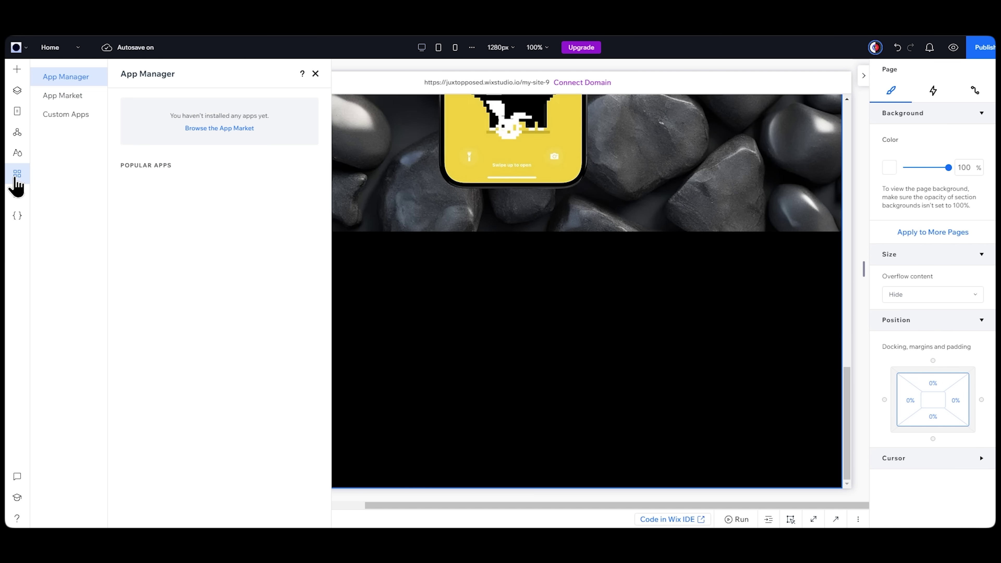
# Step: Add a Pro Galleries carousel to the black section below the phone
pyautogui.click(63, 96)
pyautogui.click(151, 192)
pyautogui.click(152, 208)
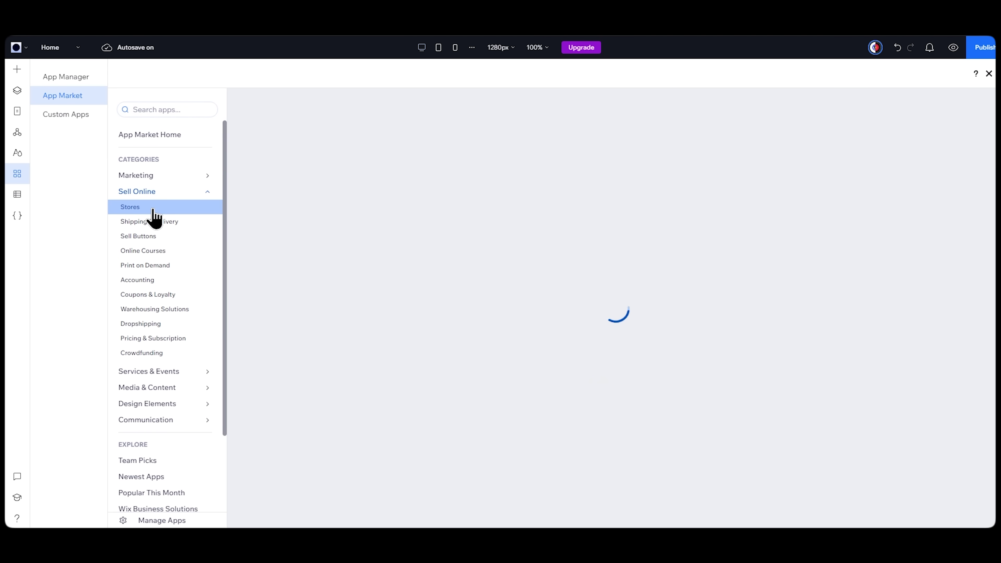
pyautogui.click(16, 71)
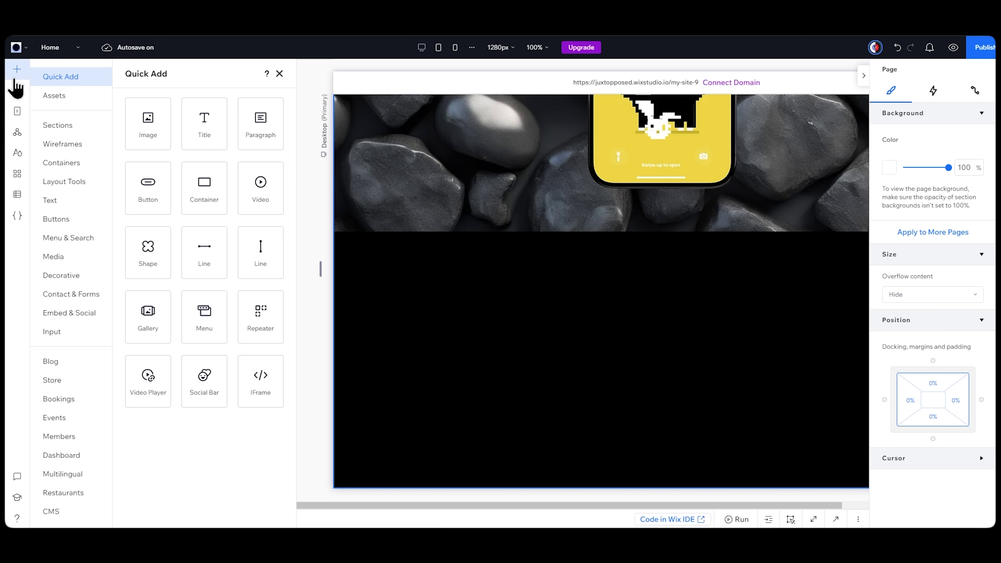
pyautogui.click(90, 257)
pyautogui.click(156, 166)
pyautogui.moveTo(261, 266); pyautogui.dragTo(510, 360)
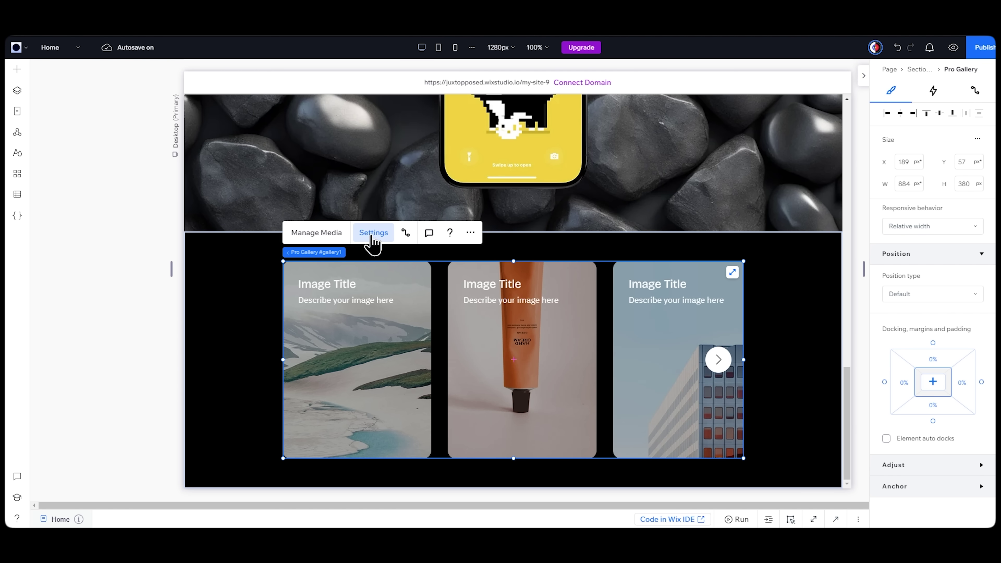
# Step: Open the carousel gallery's Design settings at the Scroll Animations options
pyautogui.click(371, 237)
pyautogui.click(69, 199)
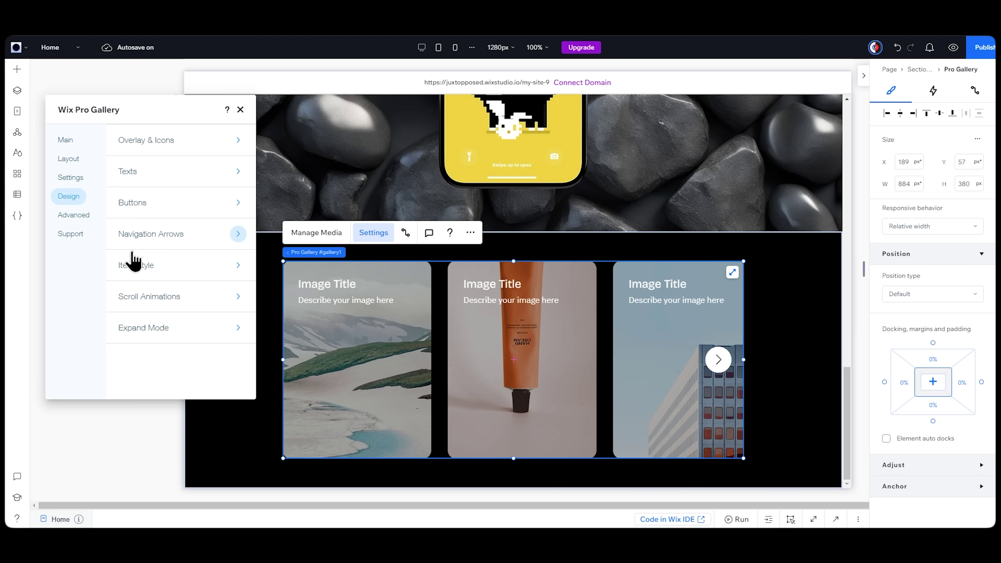
pyautogui.click(148, 297)
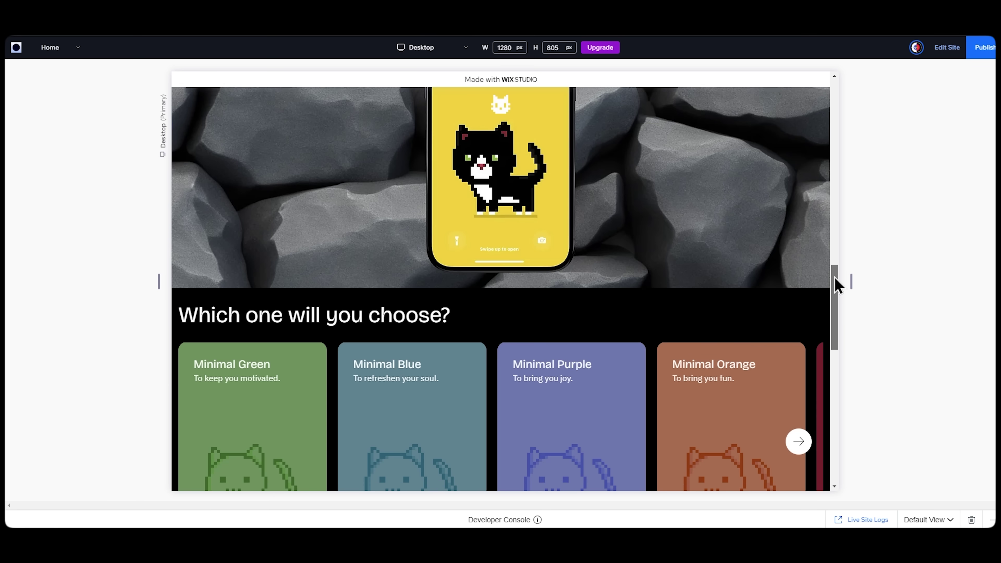
# Step: In preview, step through the cat wallpaper cards and view Tuxedo Yellow and Tuxedo Blue enlarged
pyautogui.moveTo(837, 279); pyautogui.dragTo(838, 304)
pyautogui.click(798, 344)
pyautogui.click(800, 345)
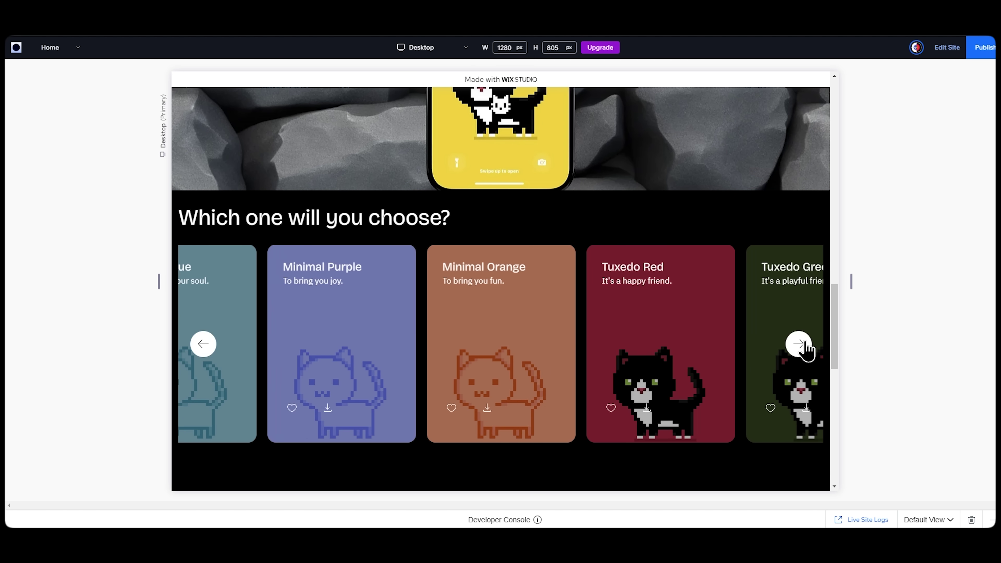
pyautogui.click(799, 345)
pyautogui.click(801, 345)
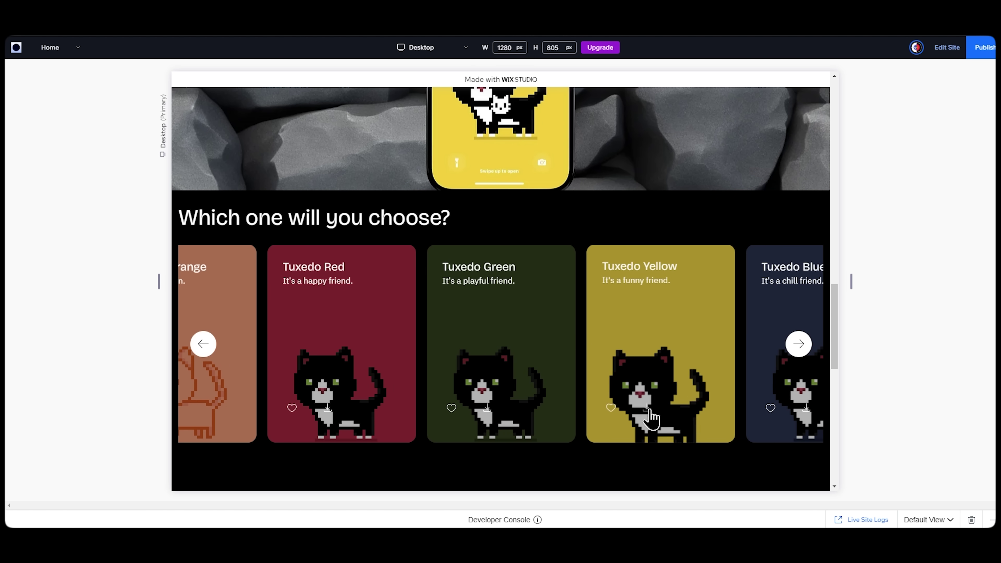
pyautogui.click(634, 343)
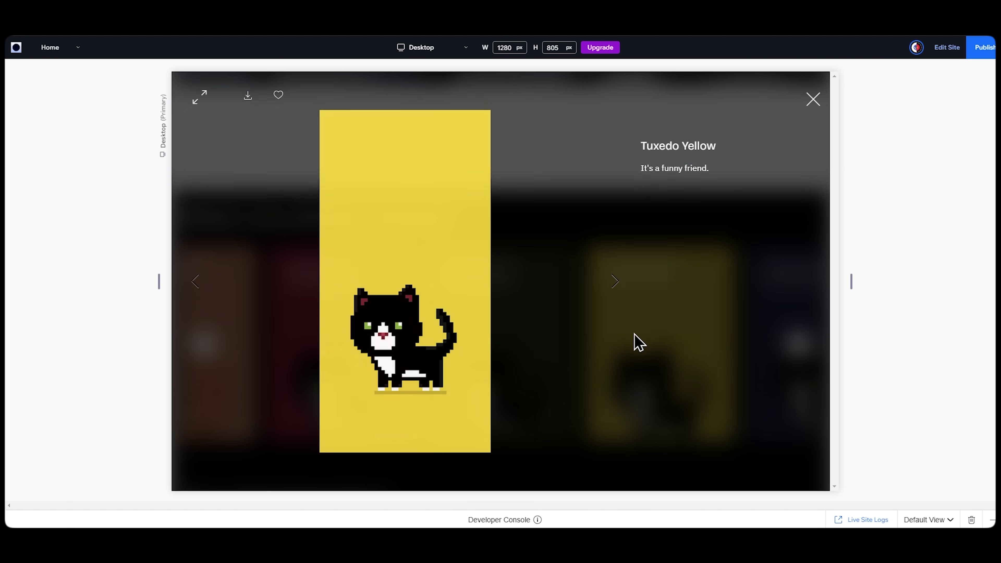
pyautogui.click(613, 281)
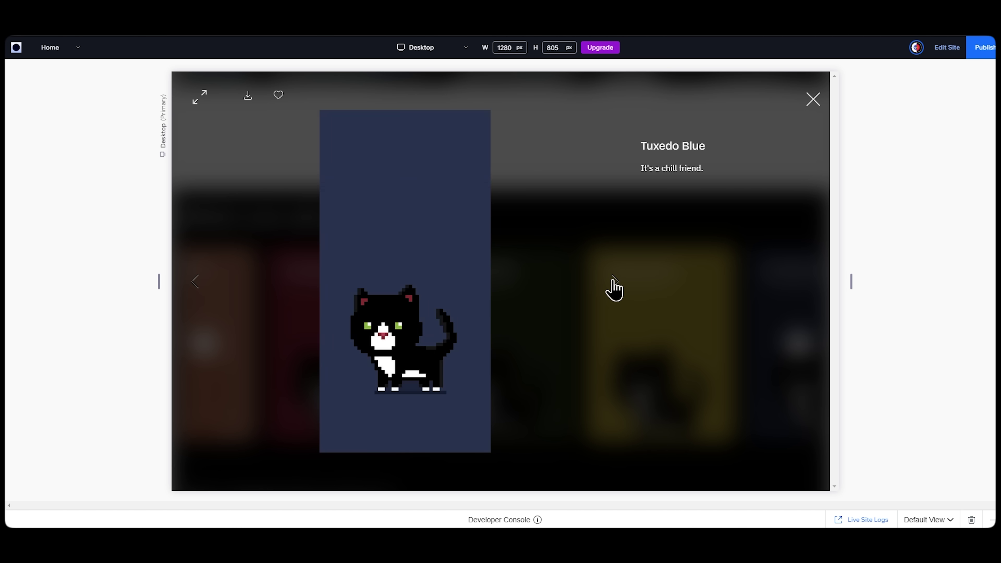
pyautogui.click(613, 280)
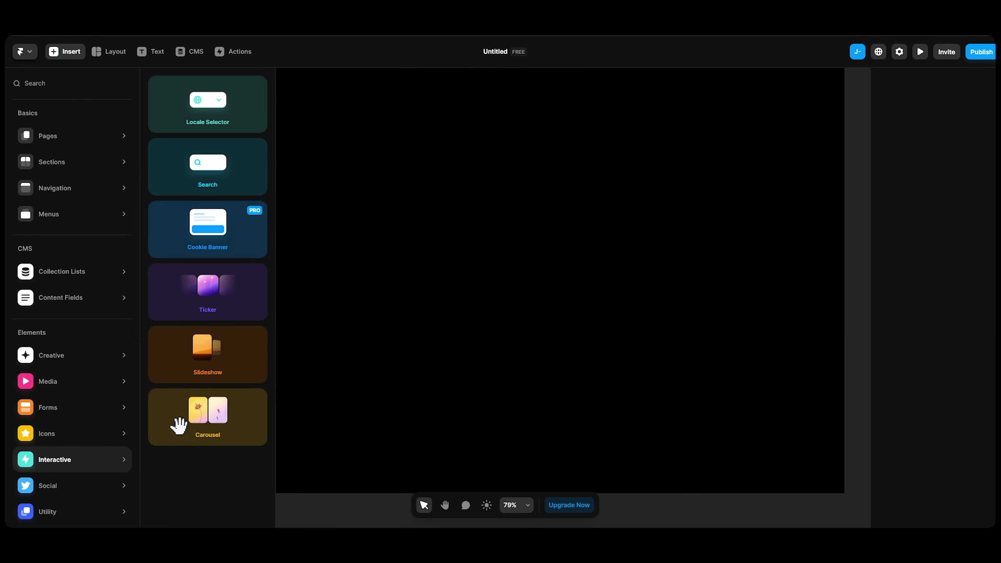
# Step: Place a Framer carousel of cat wallpaper cards and slide it forward twice in preview
pyautogui.moveTo(179, 419); pyautogui.dragTo(502, 239)
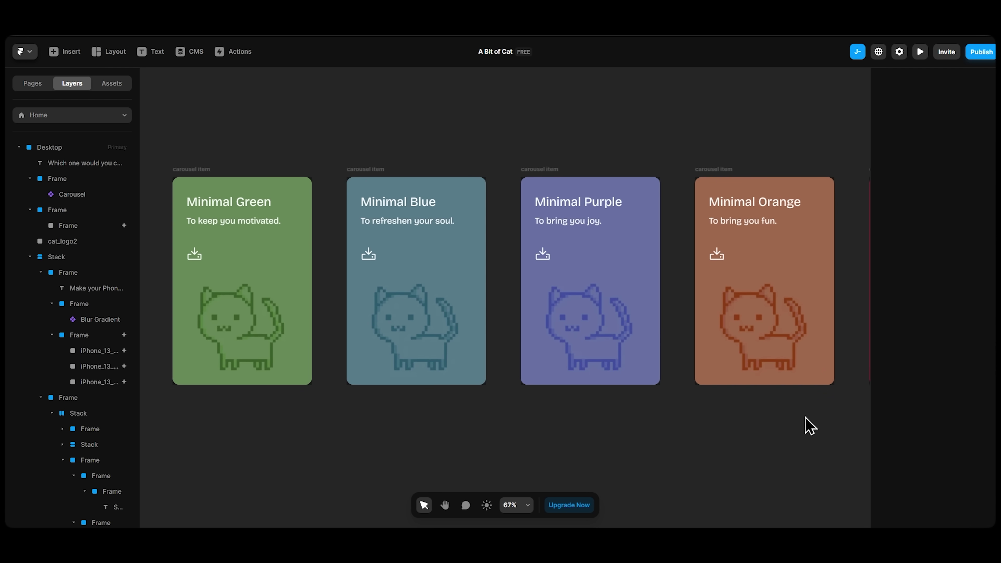
pyautogui.hscroll(15, 807, 414)
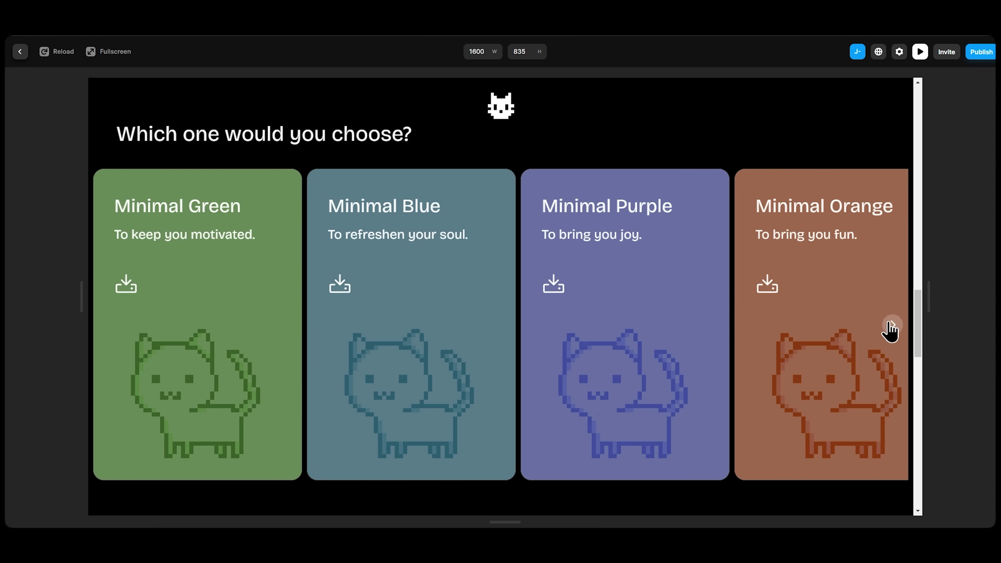
pyautogui.click(891, 325)
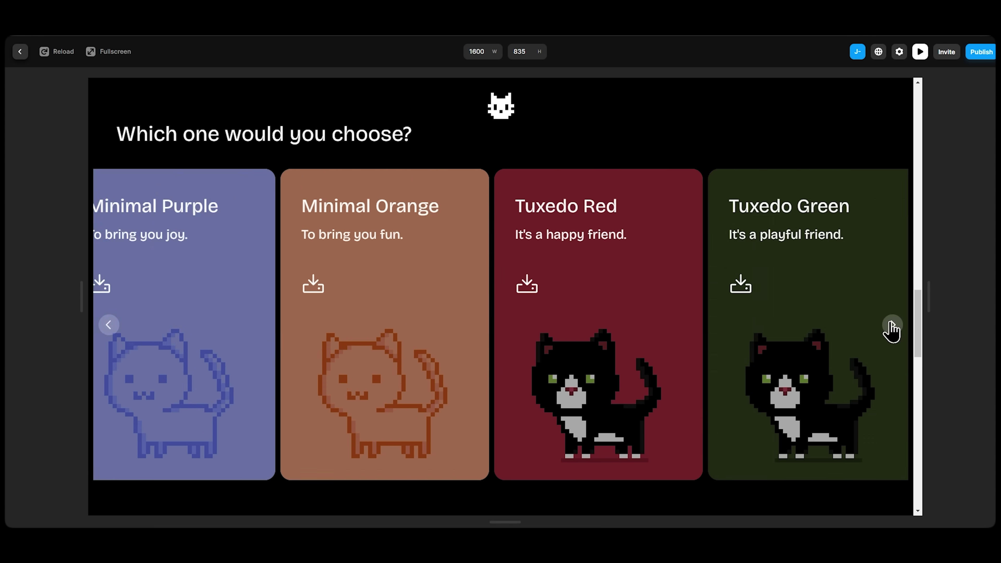
pyautogui.click(891, 325)
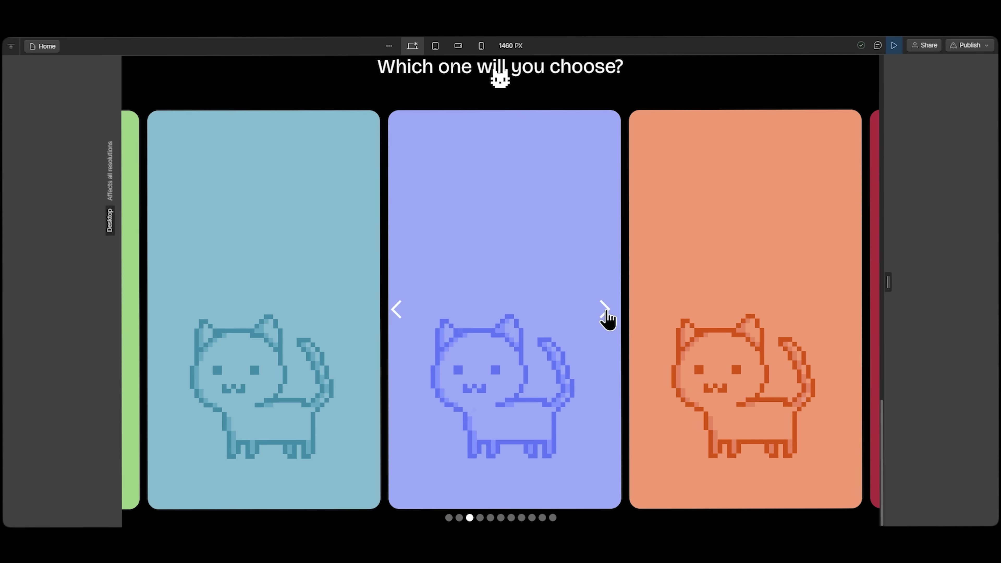
# Step: Advance the Webflow cat wallpaper slider five cards with its right arrow
pyautogui.click(604, 314)
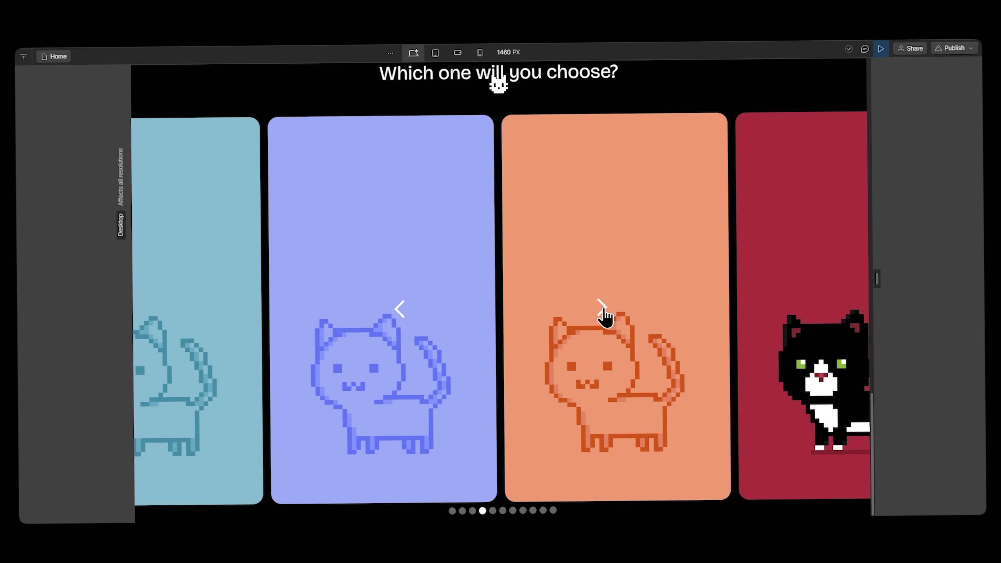
pyautogui.click(599, 314)
pyautogui.click(599, 313)
pyautogui.click(593, 305)
pyautogui.click(593, 305)
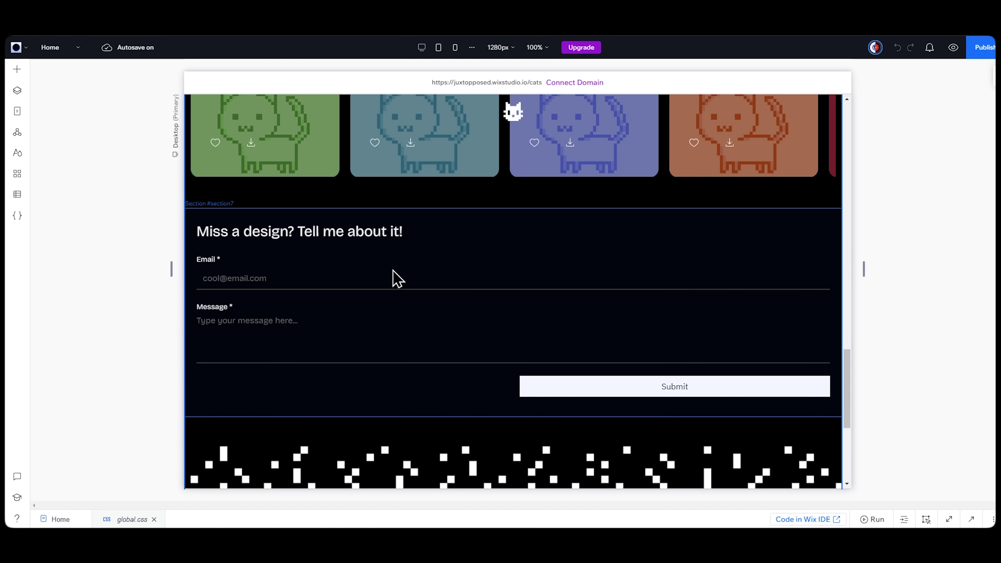
# Step: Edit the 'Miss a design?' form, selecting its Message field and showing the form's Design options
pyautogui.click(386, 270)
pyautogui.click(387, 270)
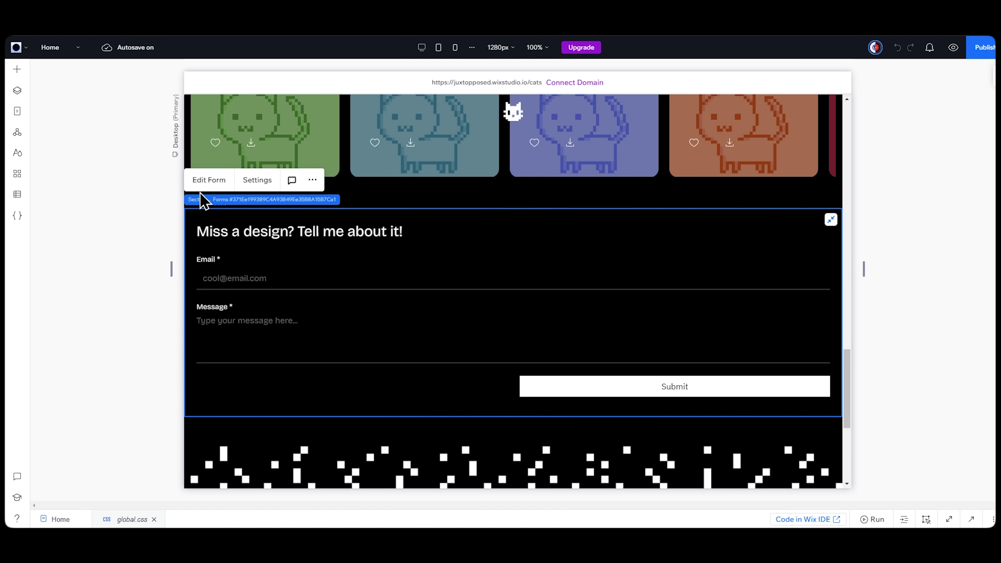
pyautogui.click(208, 180)
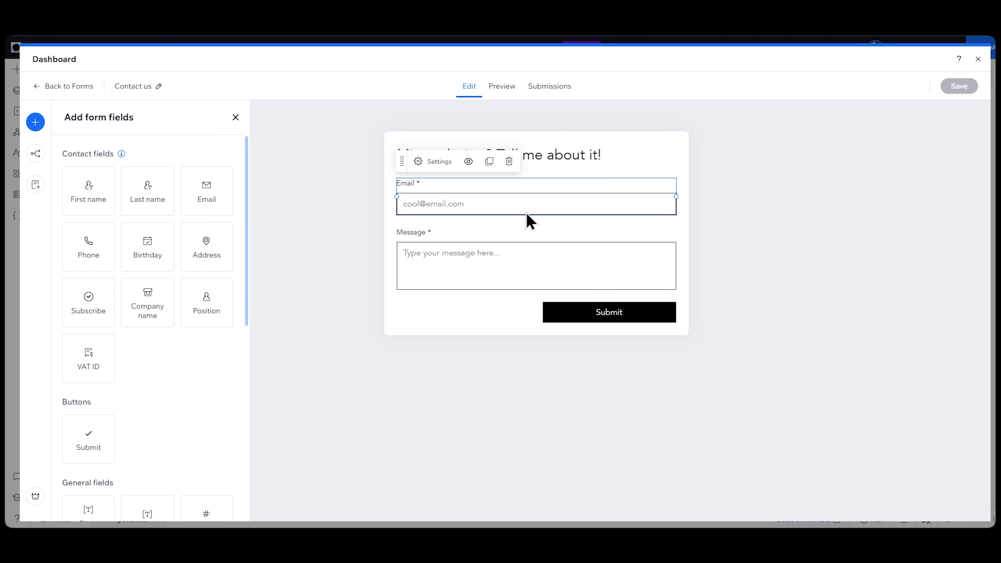
pyautogui.click(545, 257)
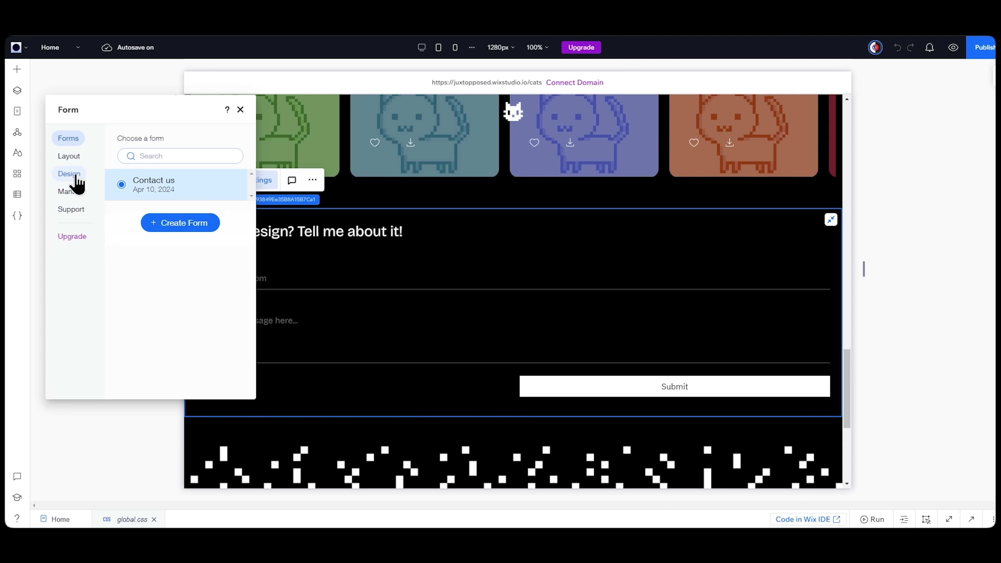
pyautogui.click(77, 177)
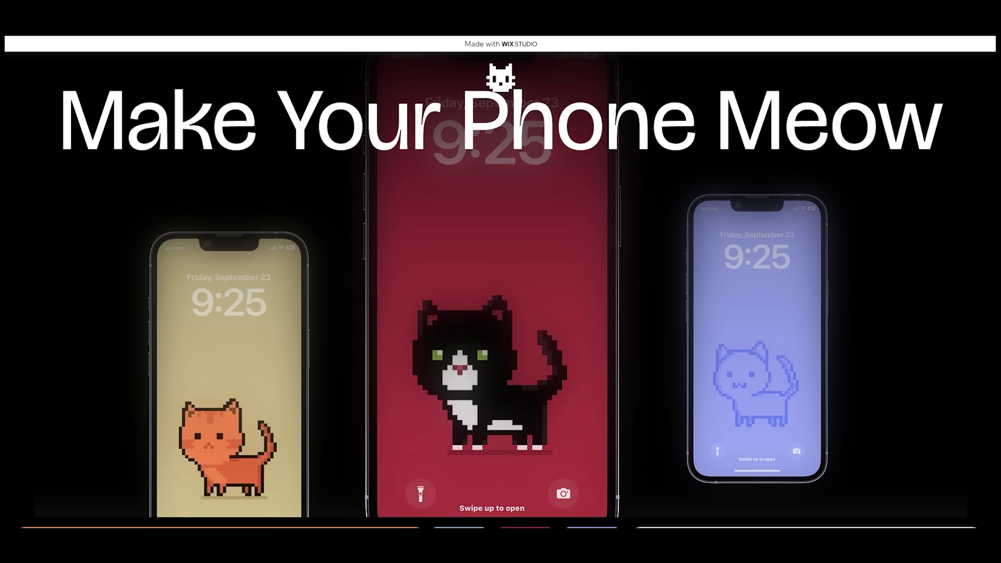
pyautogui.scroll(-5, 501, 281)
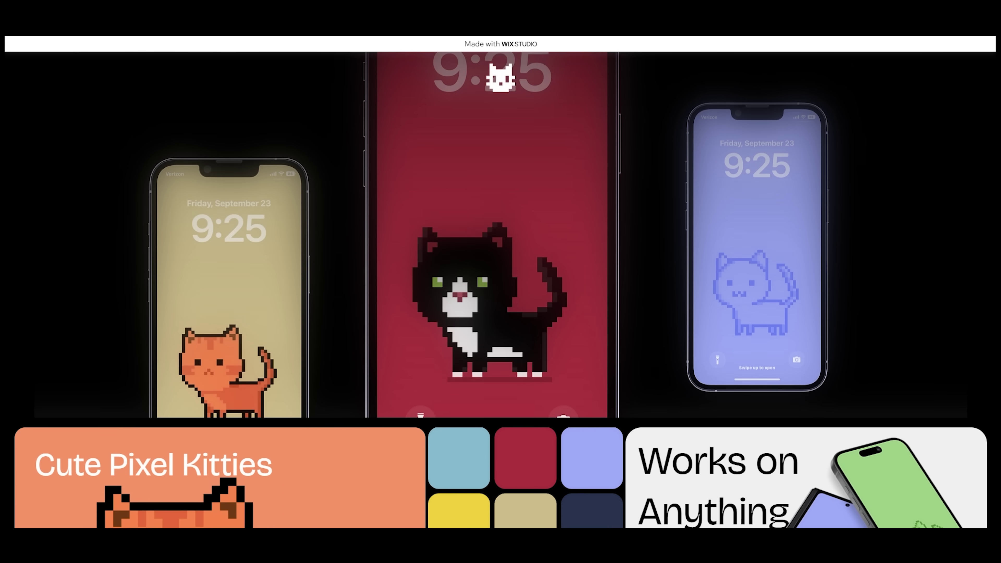
# Step: Scroll the published cat site from the bento grid through the phone and gallery to the contact form
pyautogui.scroll(-5, 500, 282)
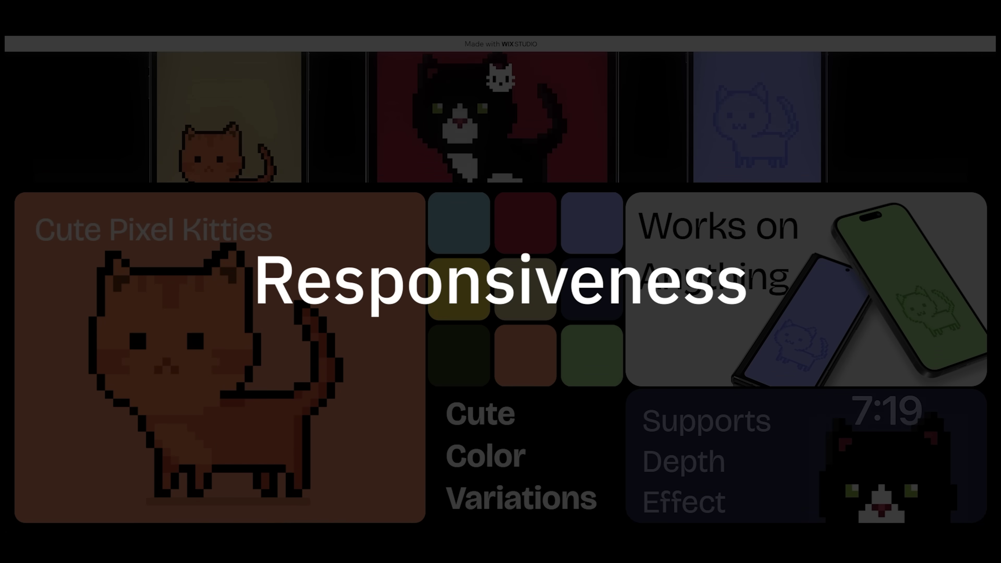
pyautogui.scroll(-5, 500, 282)
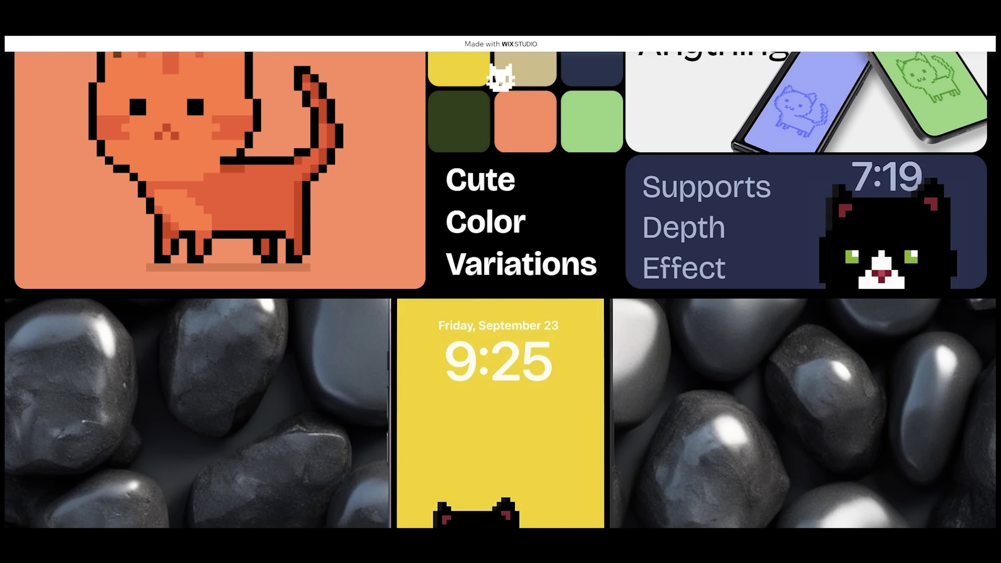
pyautogui.scroll(-5, 500, 78)
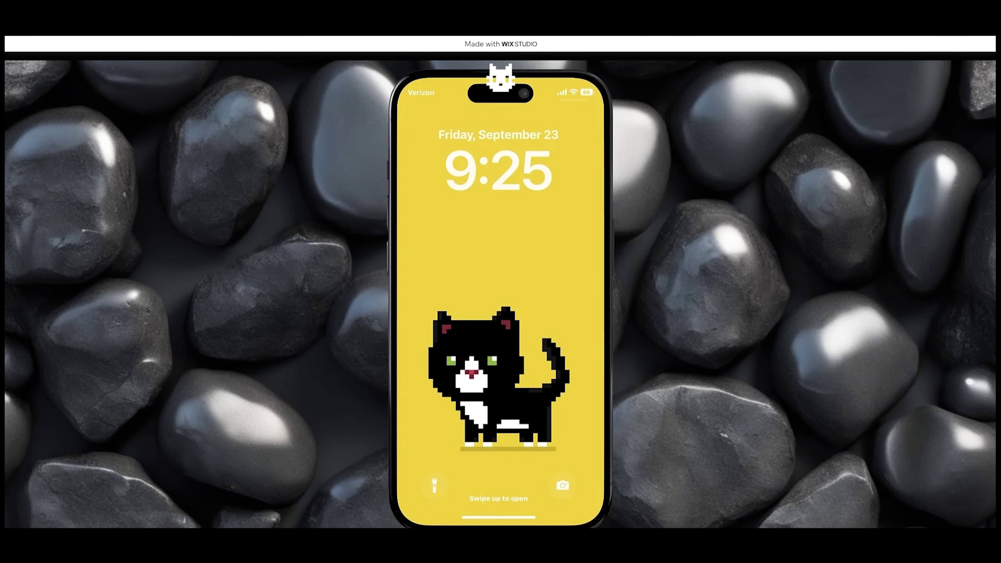
pyautogui.scroll(-5, 500, 281)
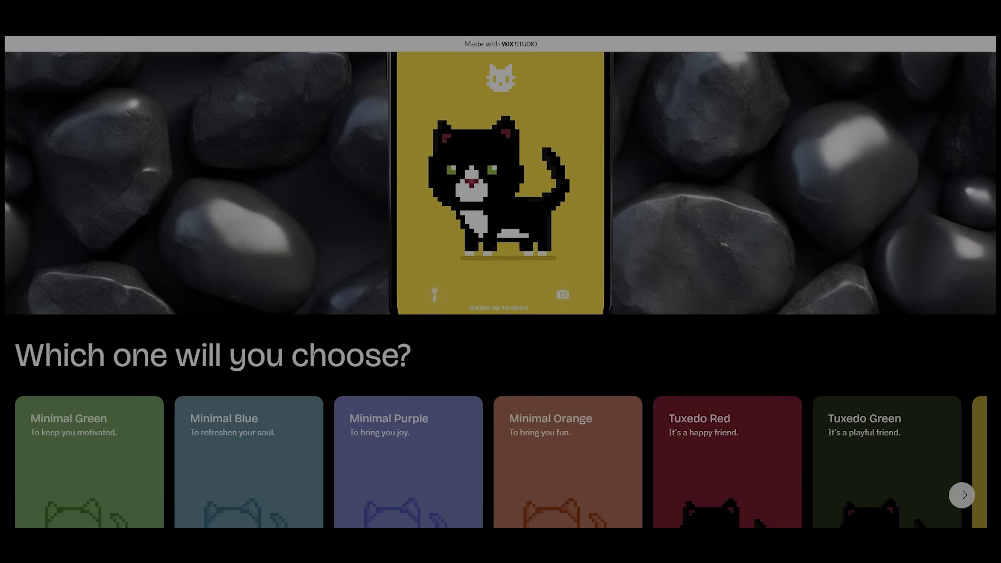
pyautogui.scroll(-5, 500, 282)
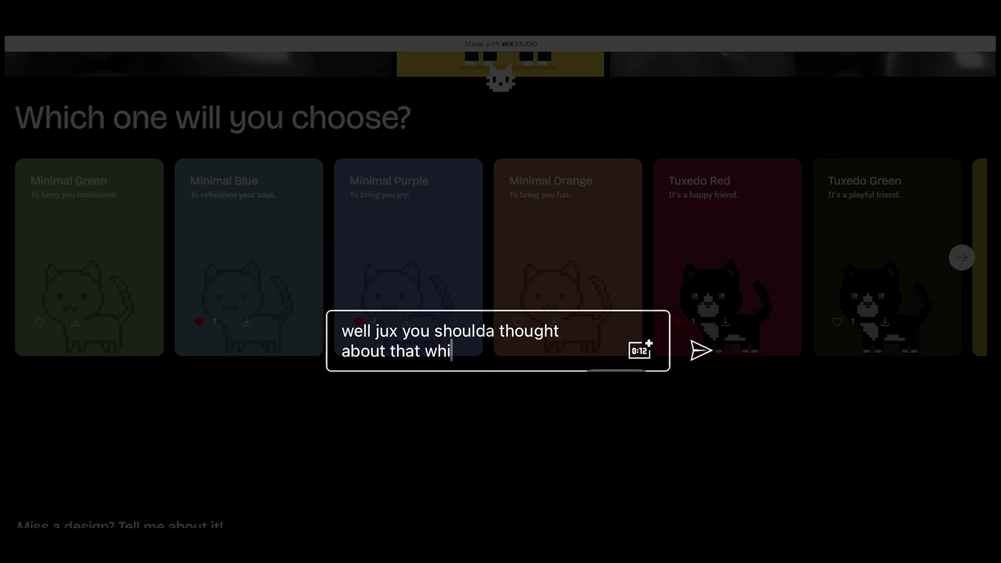
pyautogui.scroll(-5, 500, 282)
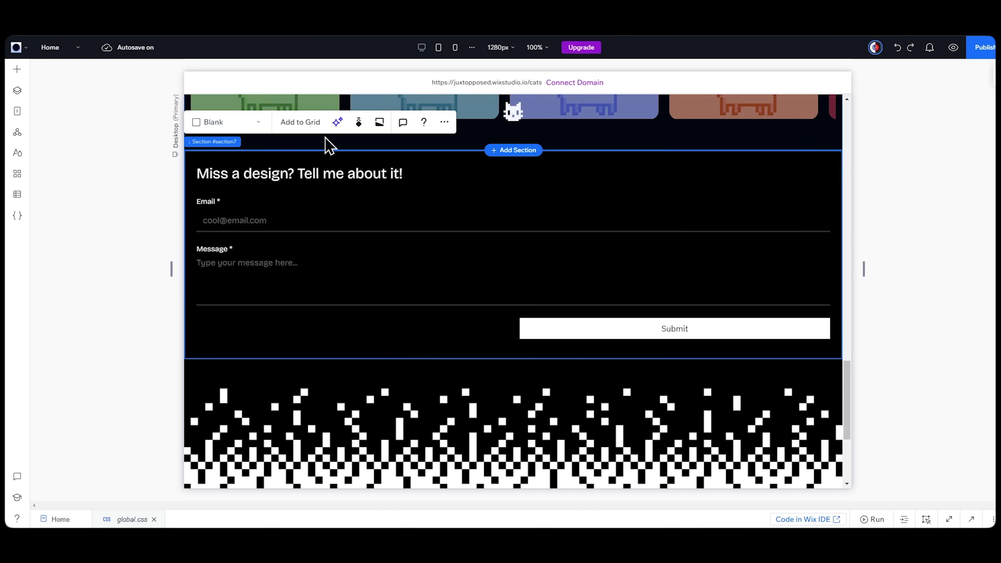
# Step: Run Responsive AI to build the mobile layout and scroll through the result
pyautogui.click(338, 123)
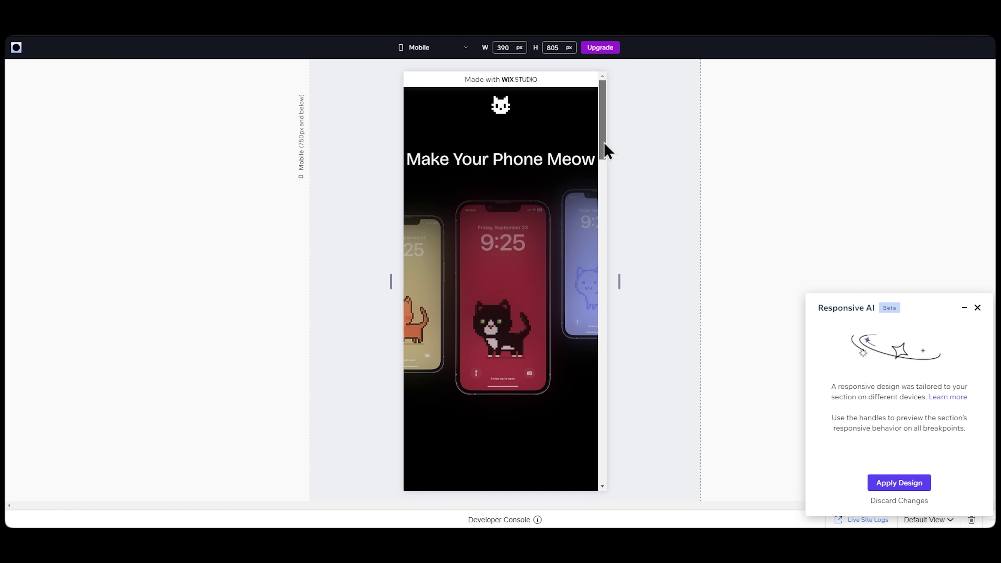
pyautogui.moveTo(604, 144); pyautogui.dragTo(621, 467)
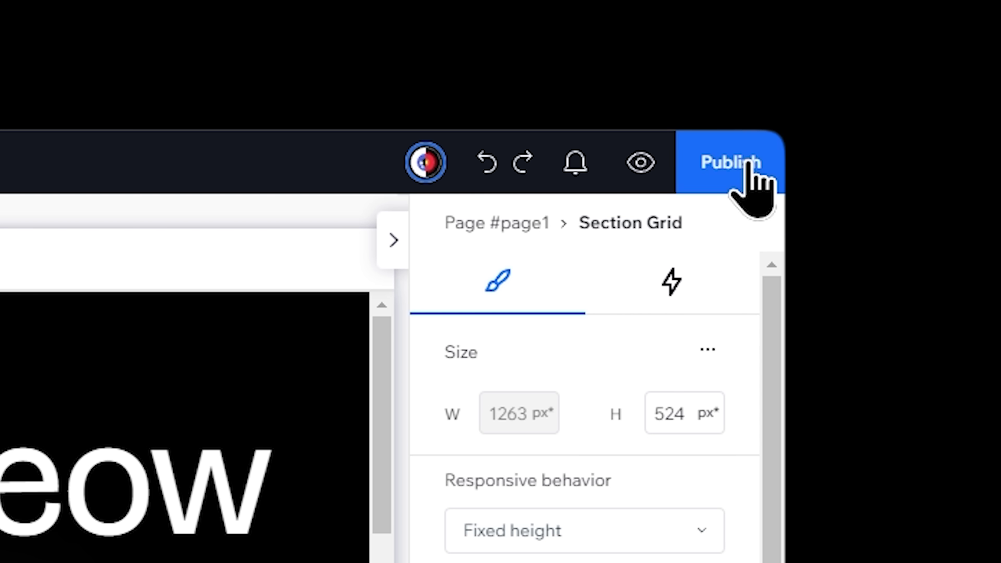
# Step: Publish the site and check Website Settings, which show it live as 'A Bit of Cat'
pyautogui.click(748, 162)
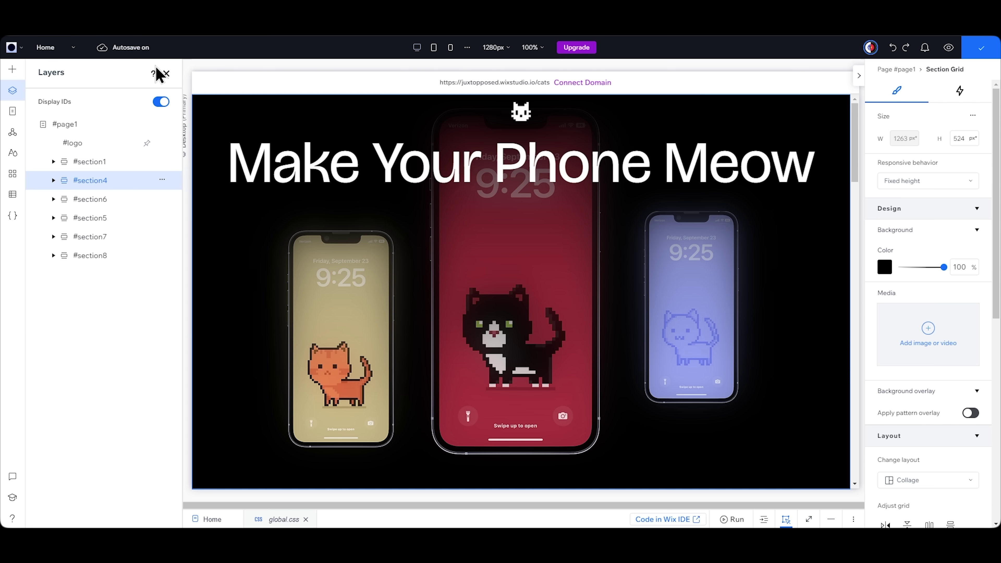
pyautogui.click(16, 48)
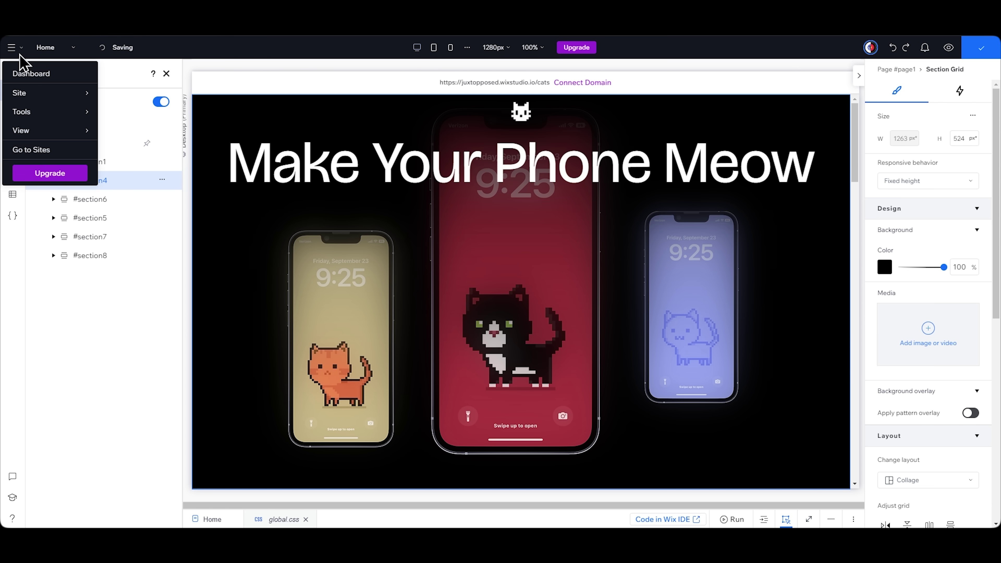
pyautogui.click(59, 79)
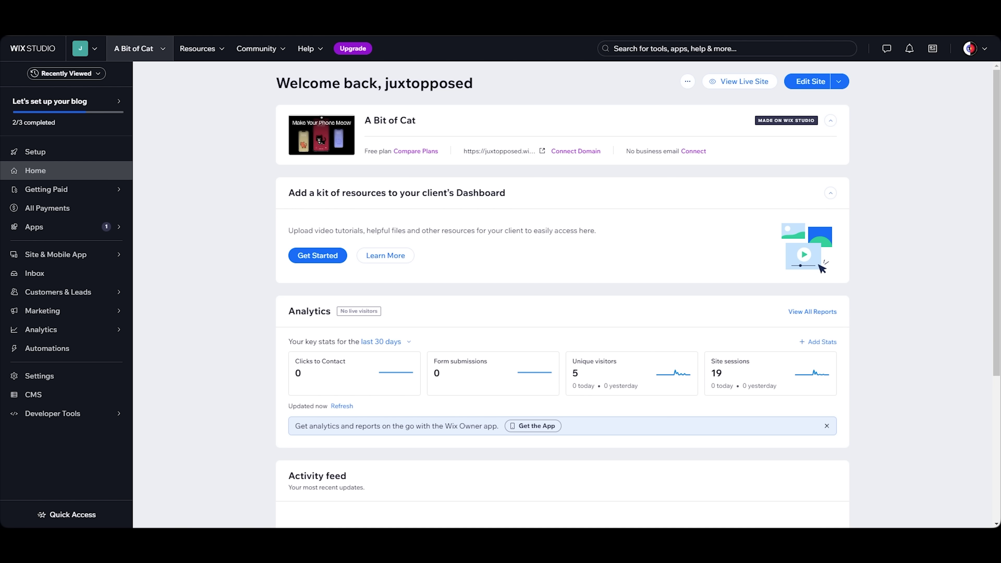
pyautogui.click(46, 189)
pyautogui.click(54, 361)
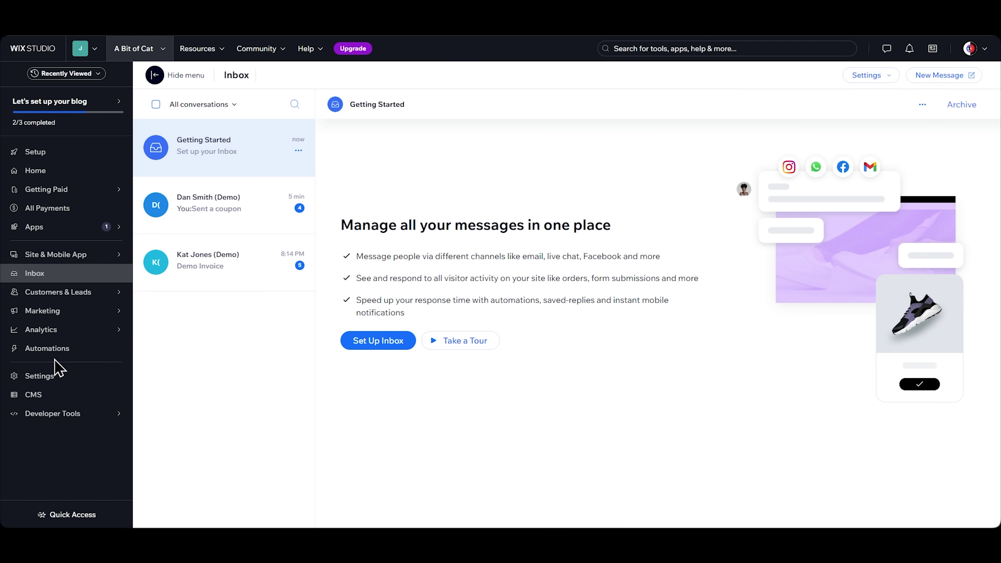
pyautogui.click(51, 377)
pyautogui.click(442, 178)
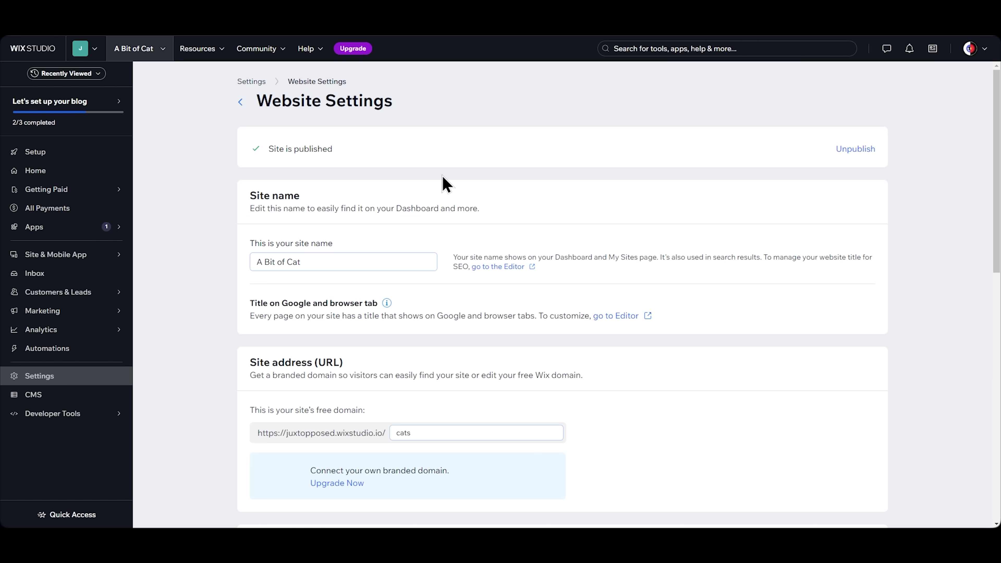